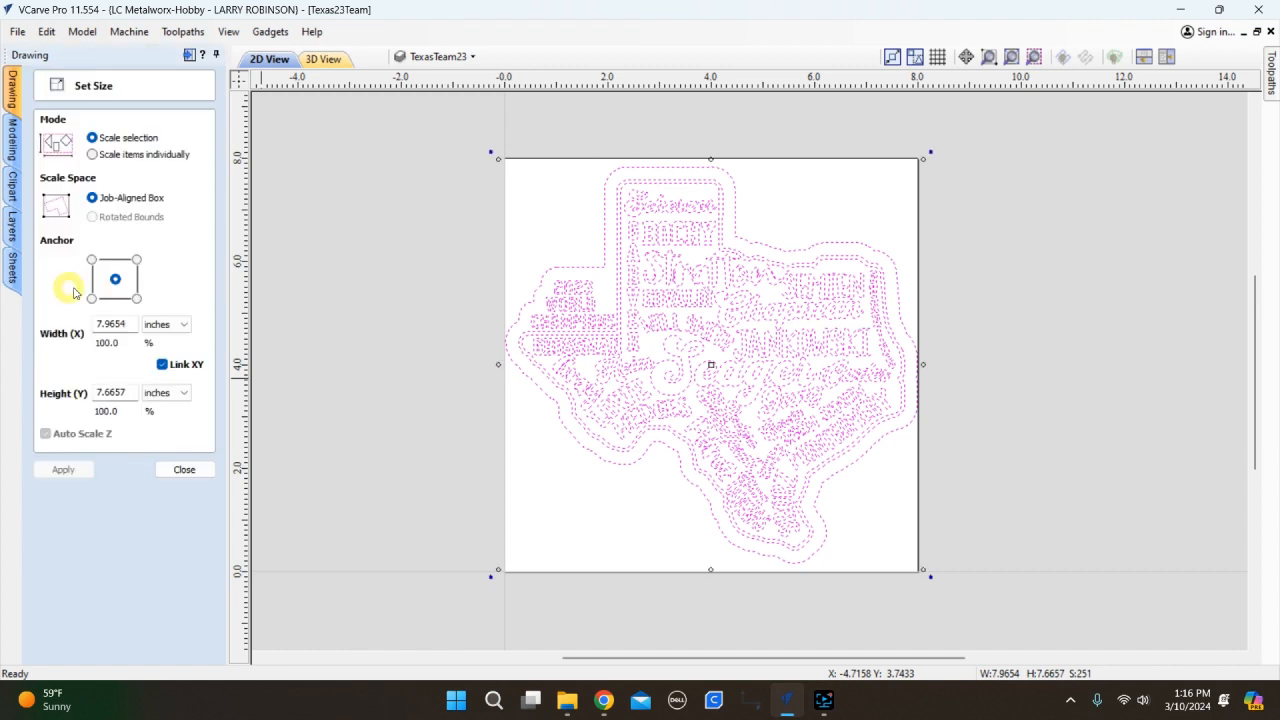
Scale the Texas design to 12 in wide (11.5485 in tall) with Link XY on, then close Set Size.
drag(130, 323, 84, 332)
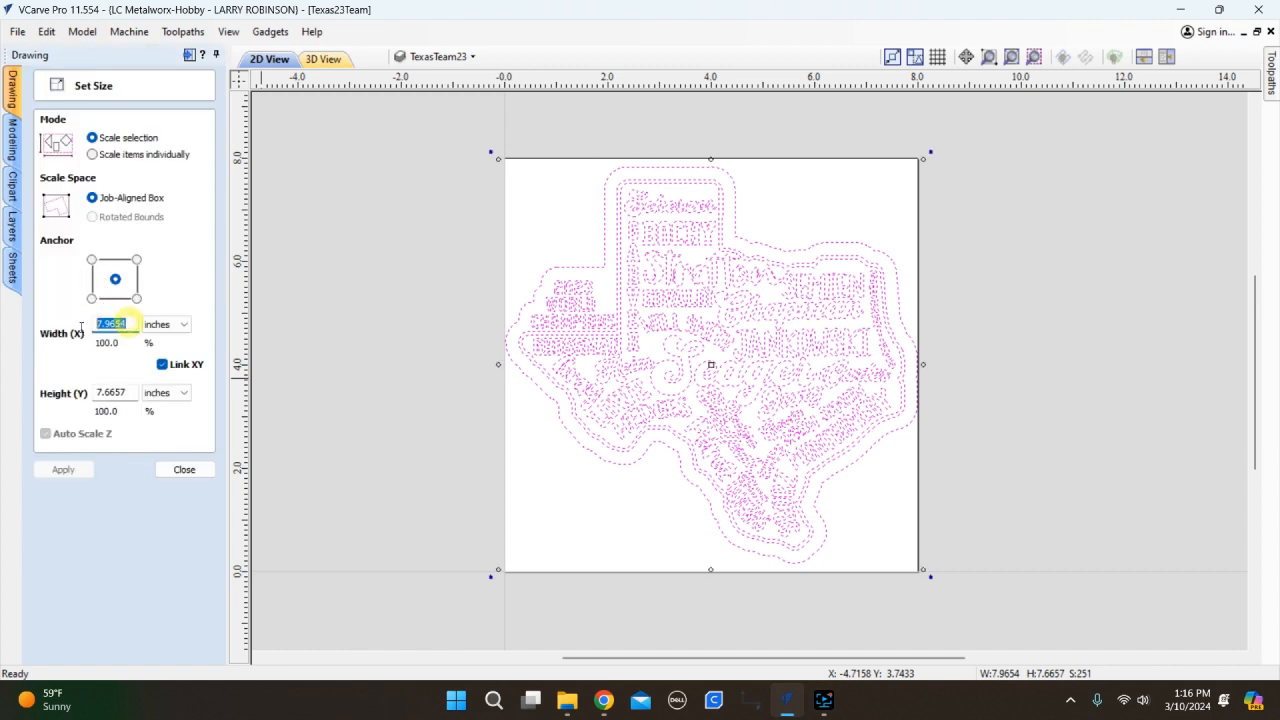
text(12)
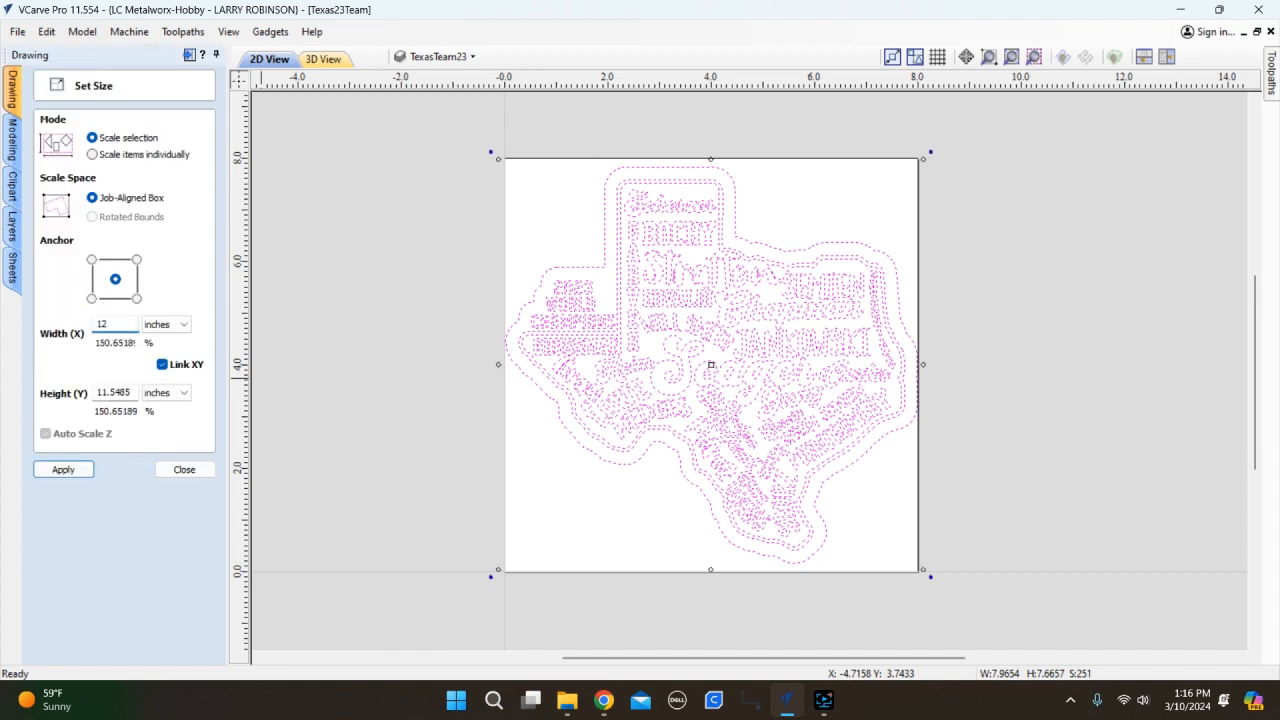
click(63, 469)
scroll(752, 343, up, 5)
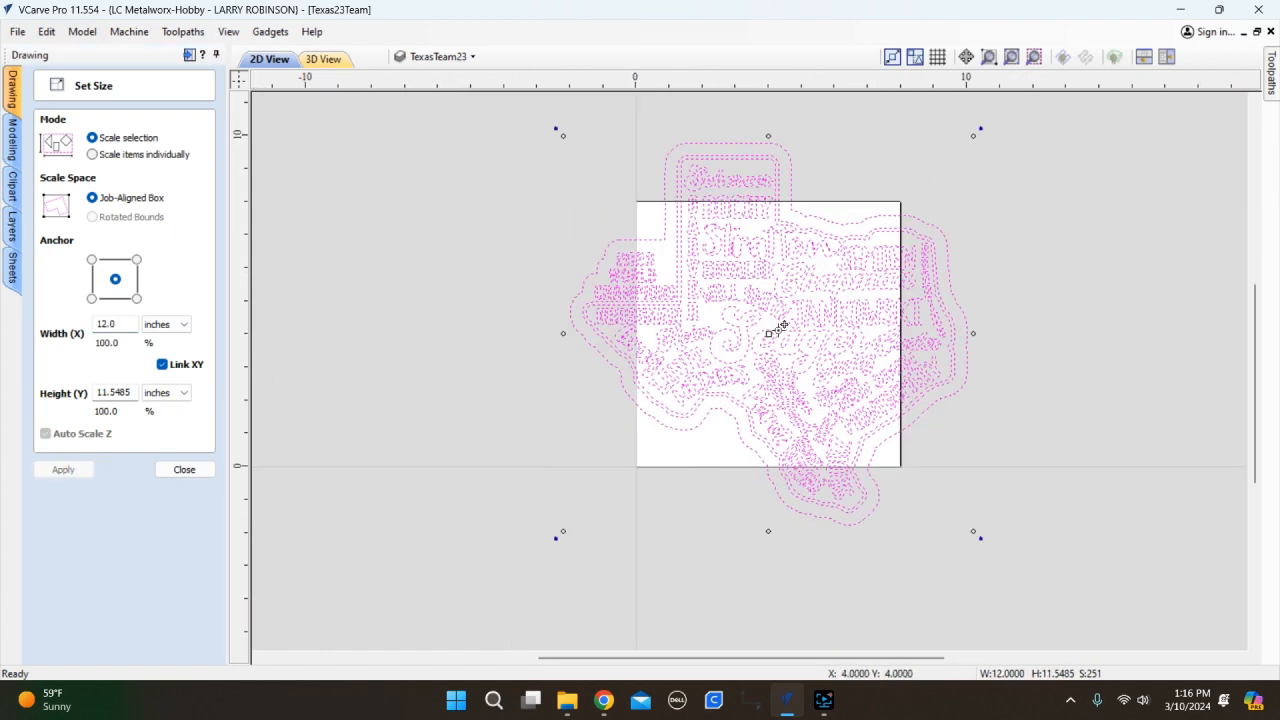
click(184, 469)
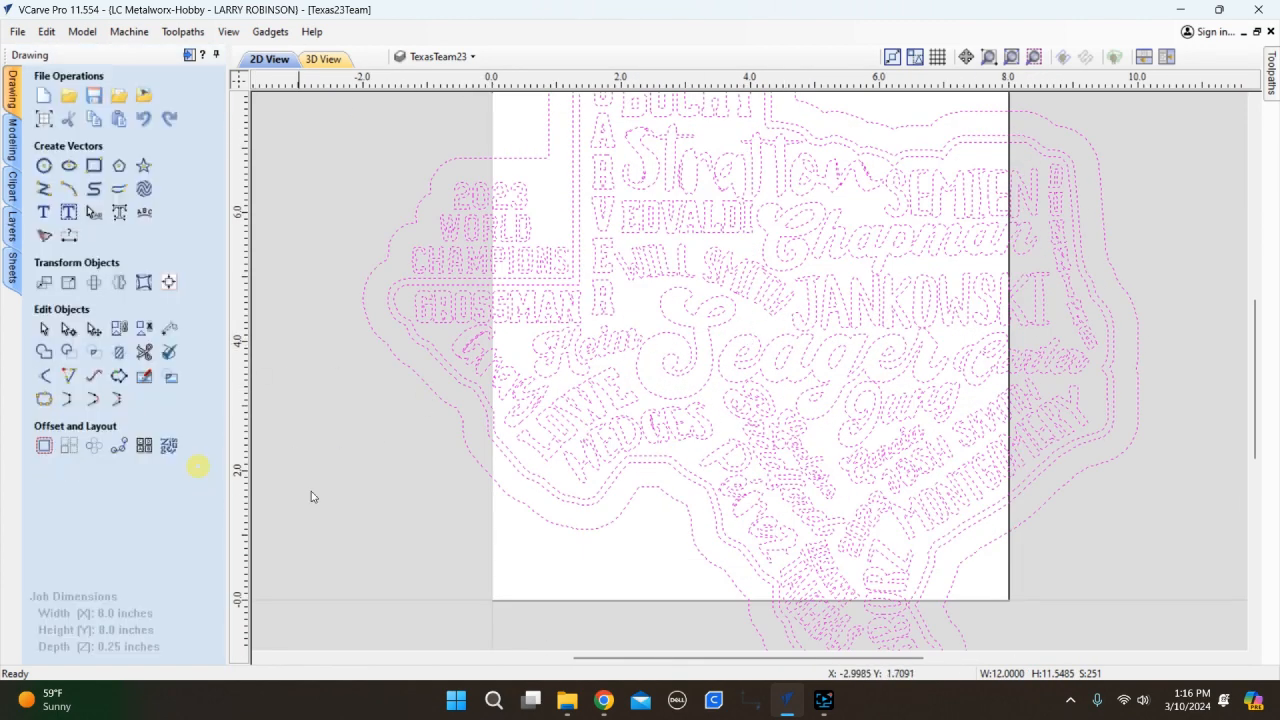
click(396, 462)
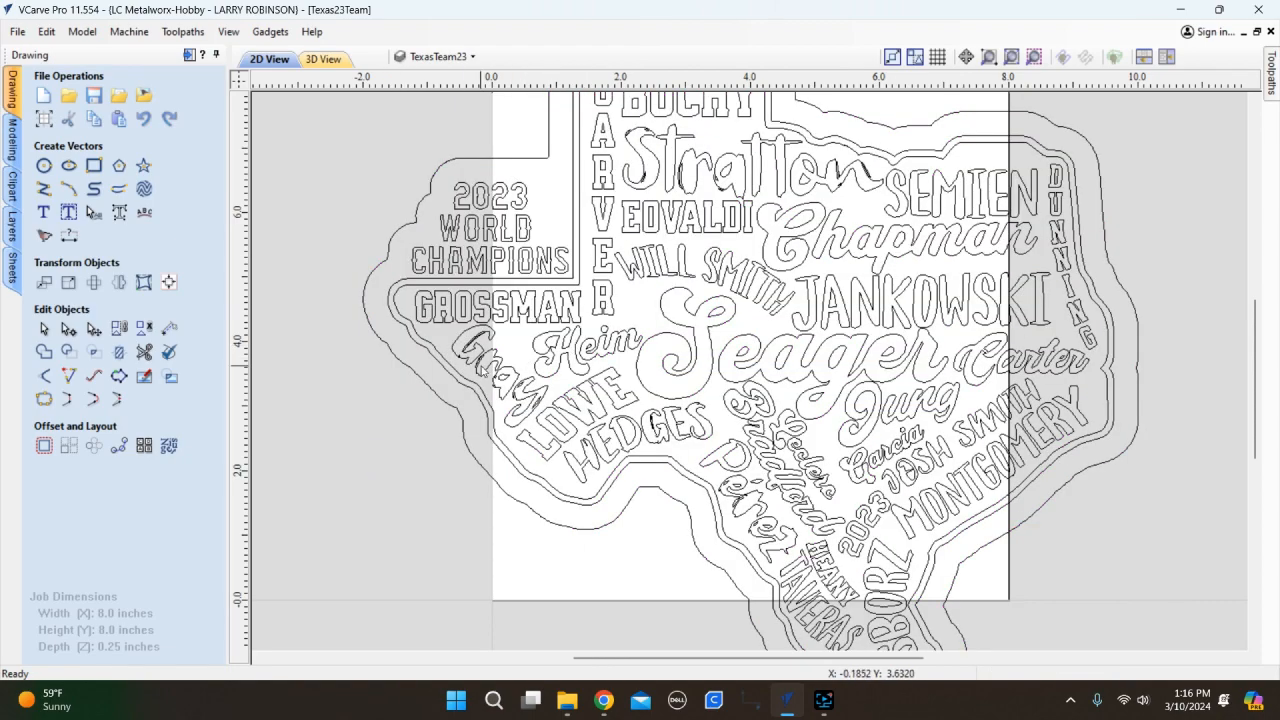
scroll(473, 337, up, 8)
scroll(550, 306, up, 2)
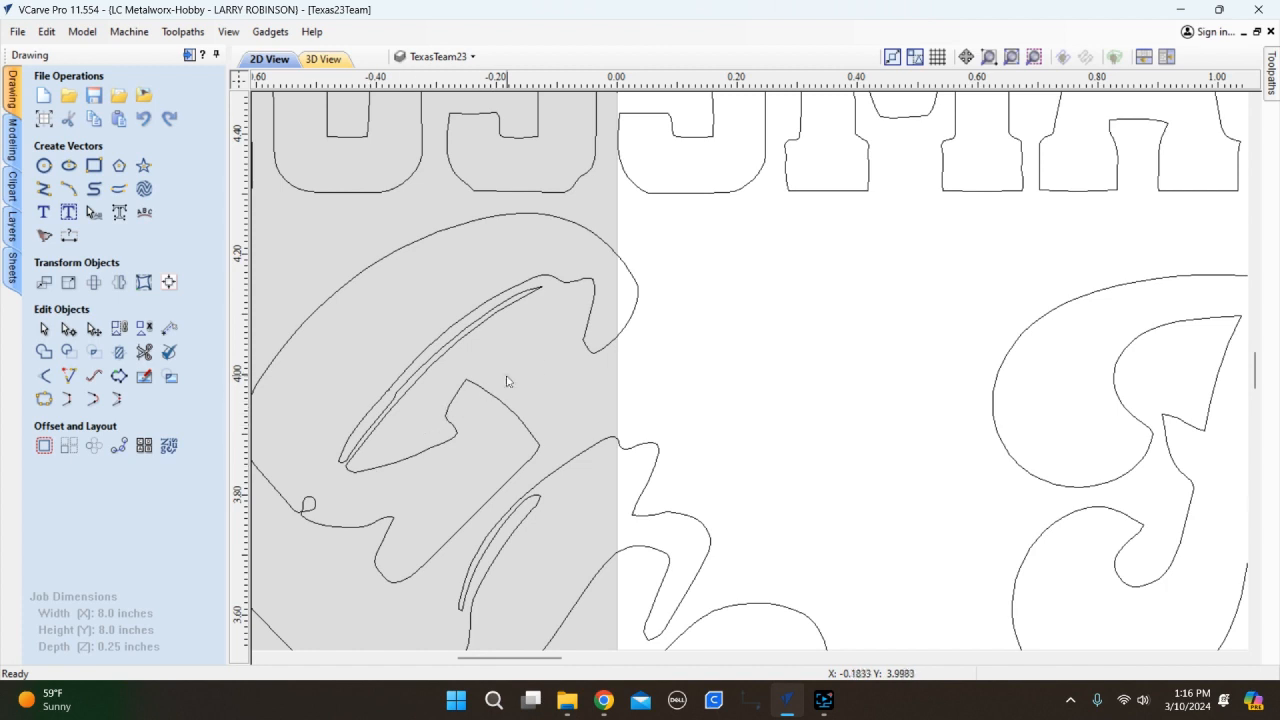
click(385, 426)
click(567, 377)
scroll(306, 510, up, 6)
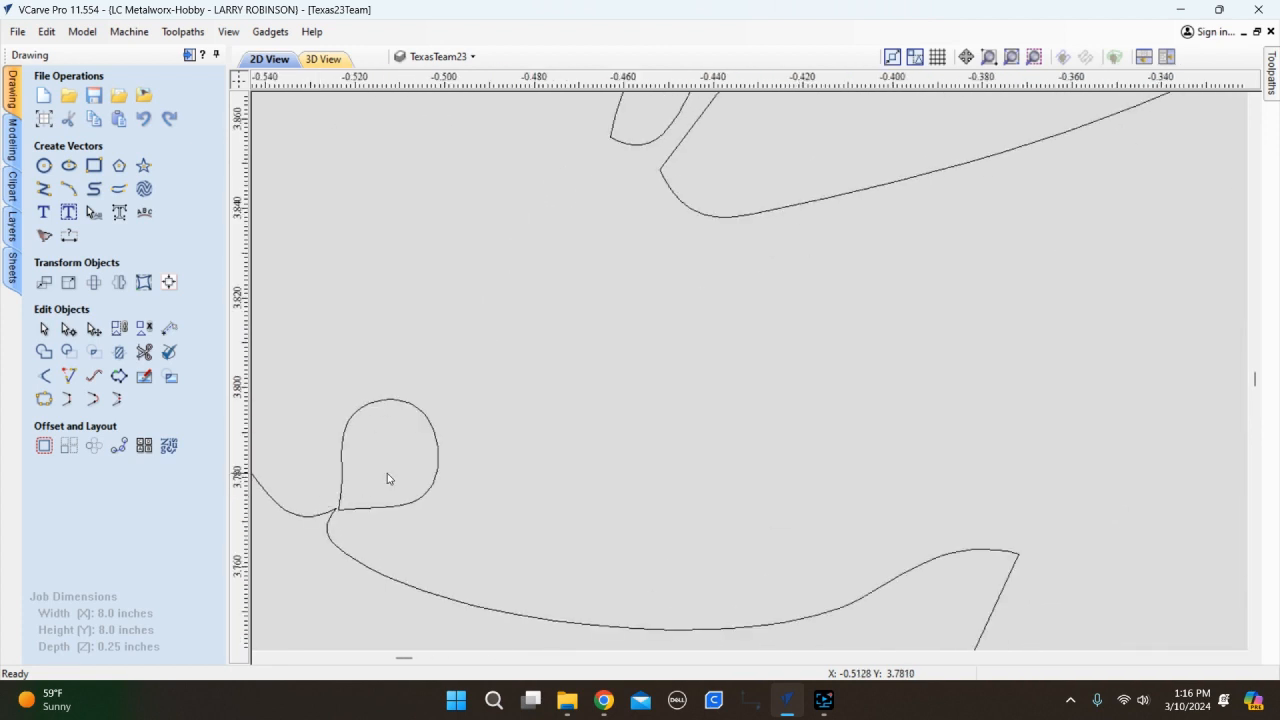
click(364, 509)
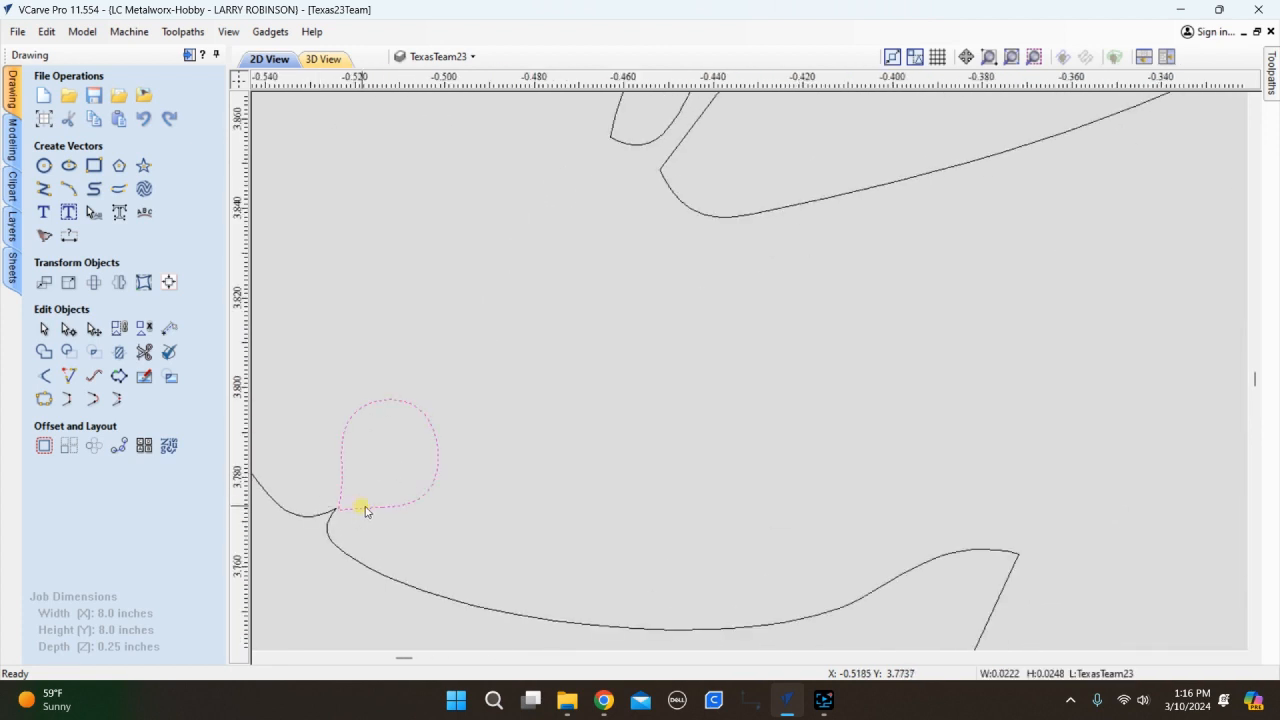
click(494, 487)
Select the notched outer outline of the G.
scroll(797, 457, down, 5)
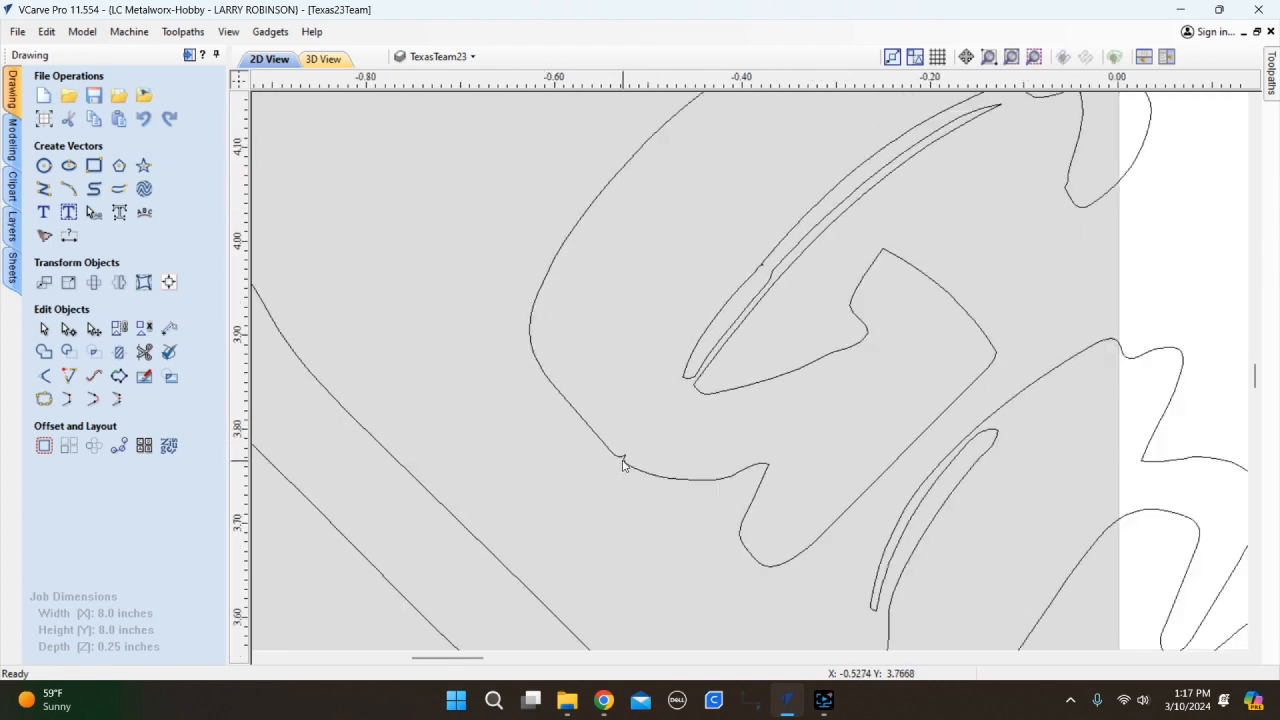
click(622, 463)
scroll(622, 463, up, 3)
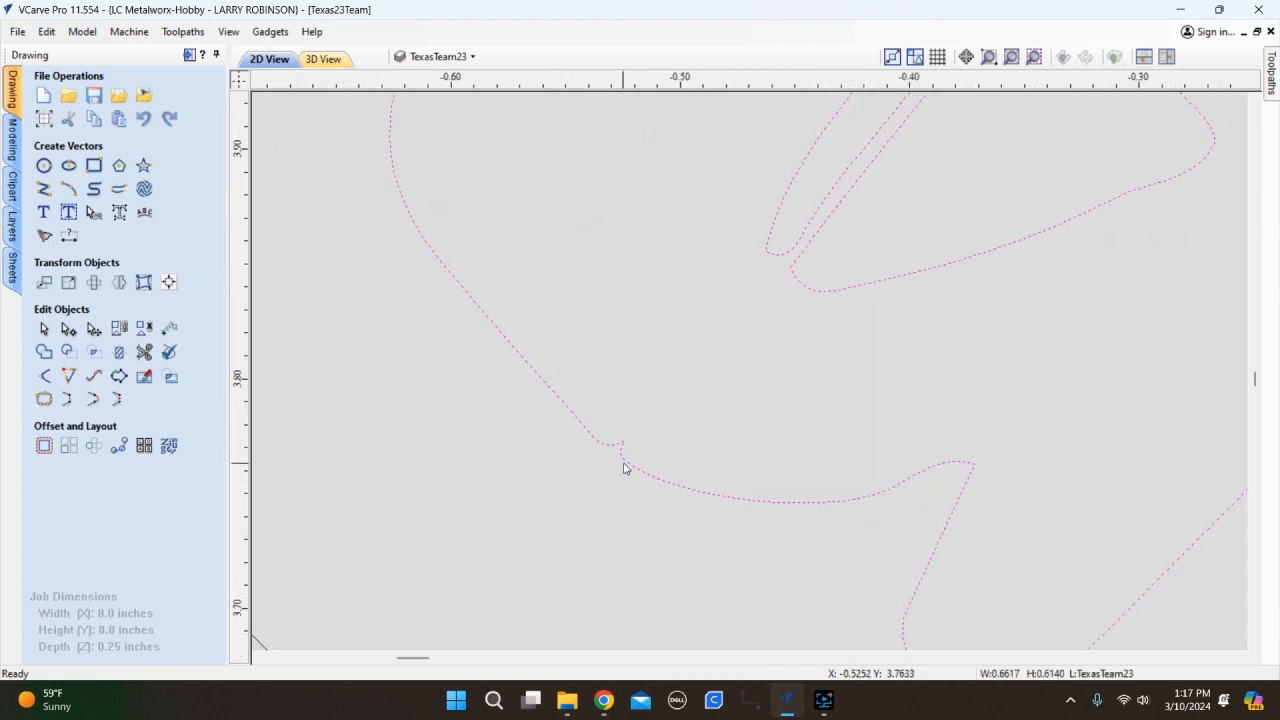
In node editing, delete the three curve spans forming the notch in the G's outer outline.
key(n)
scroll(623, 457, up, 4)
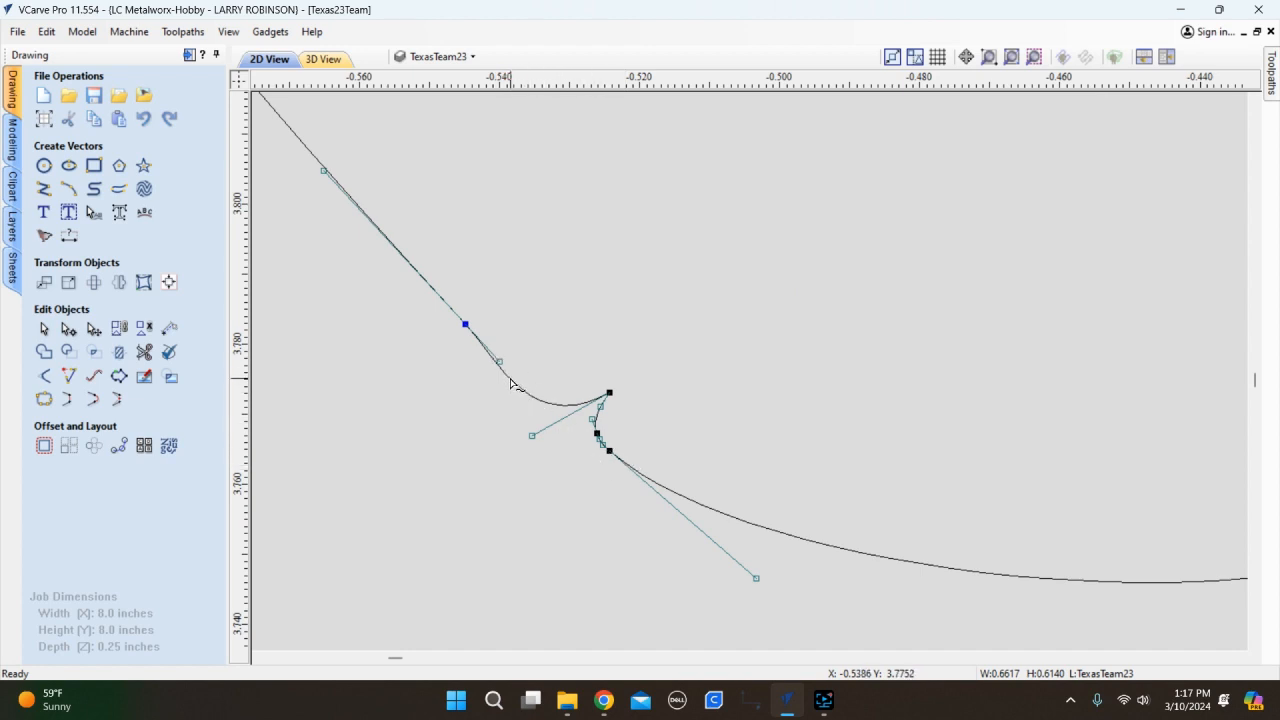
key(r)
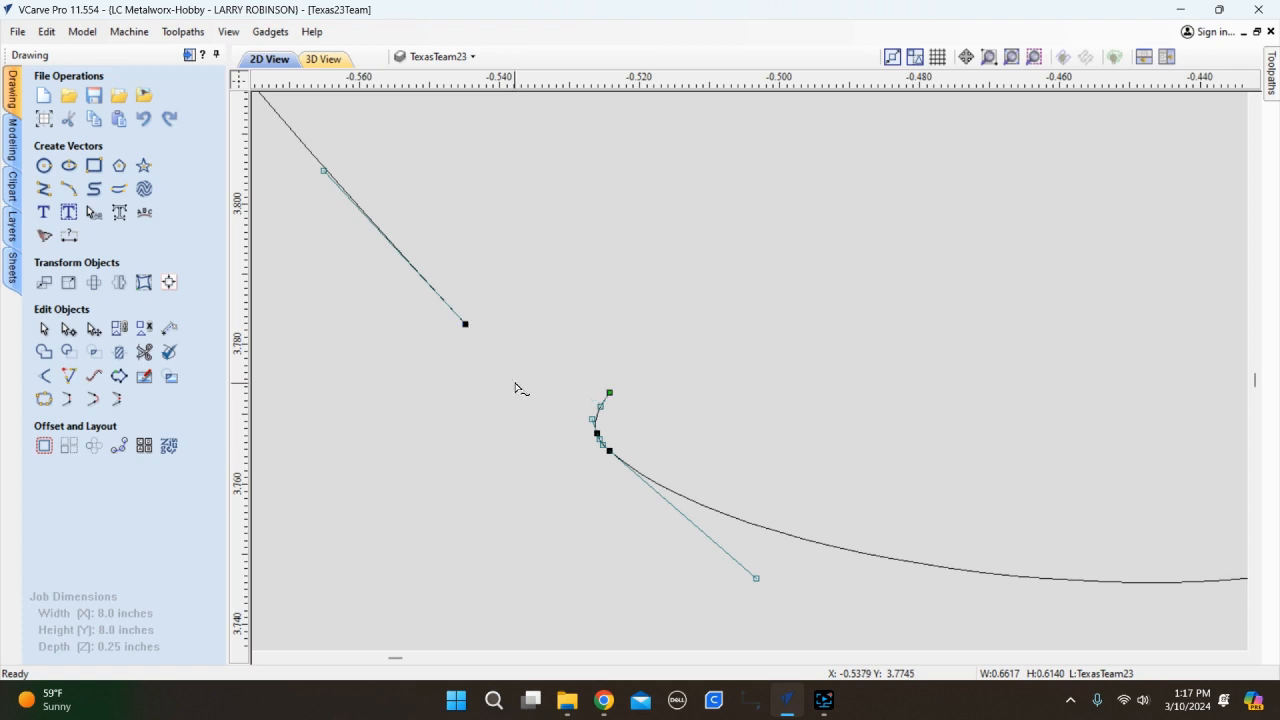
scroll(683, 514, down, 3)
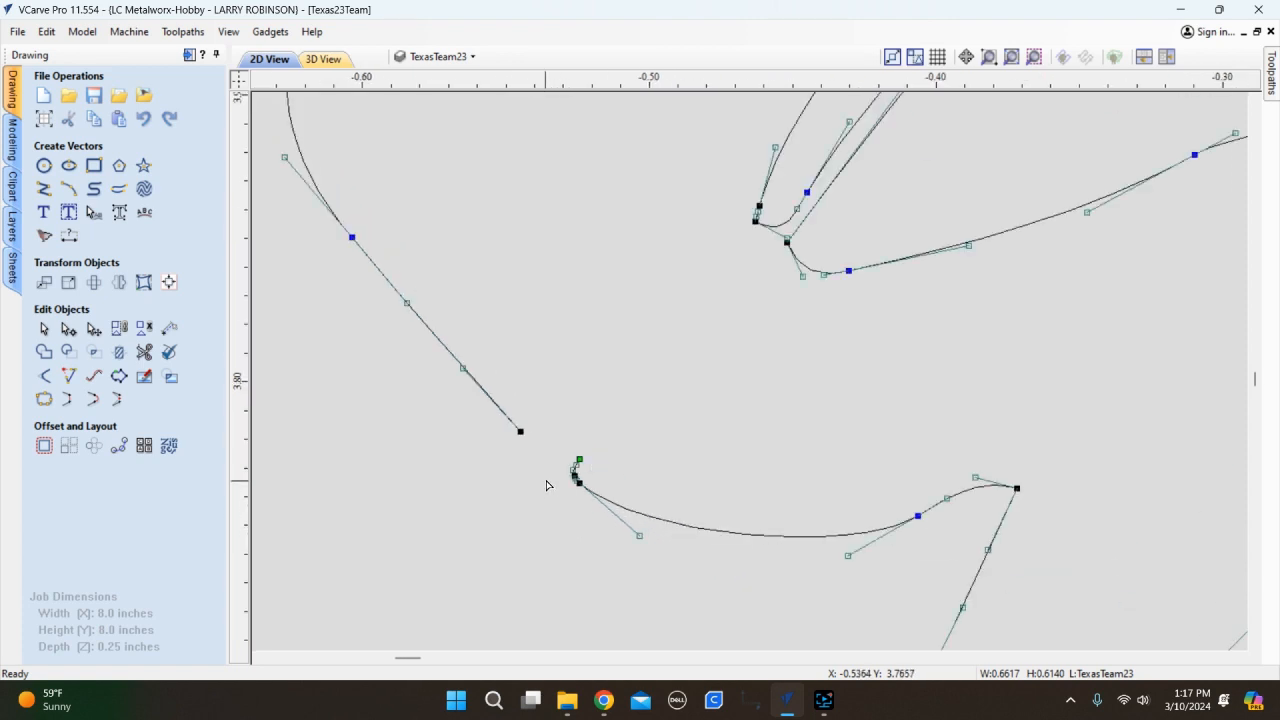
scroll(578, 505, up, 10)
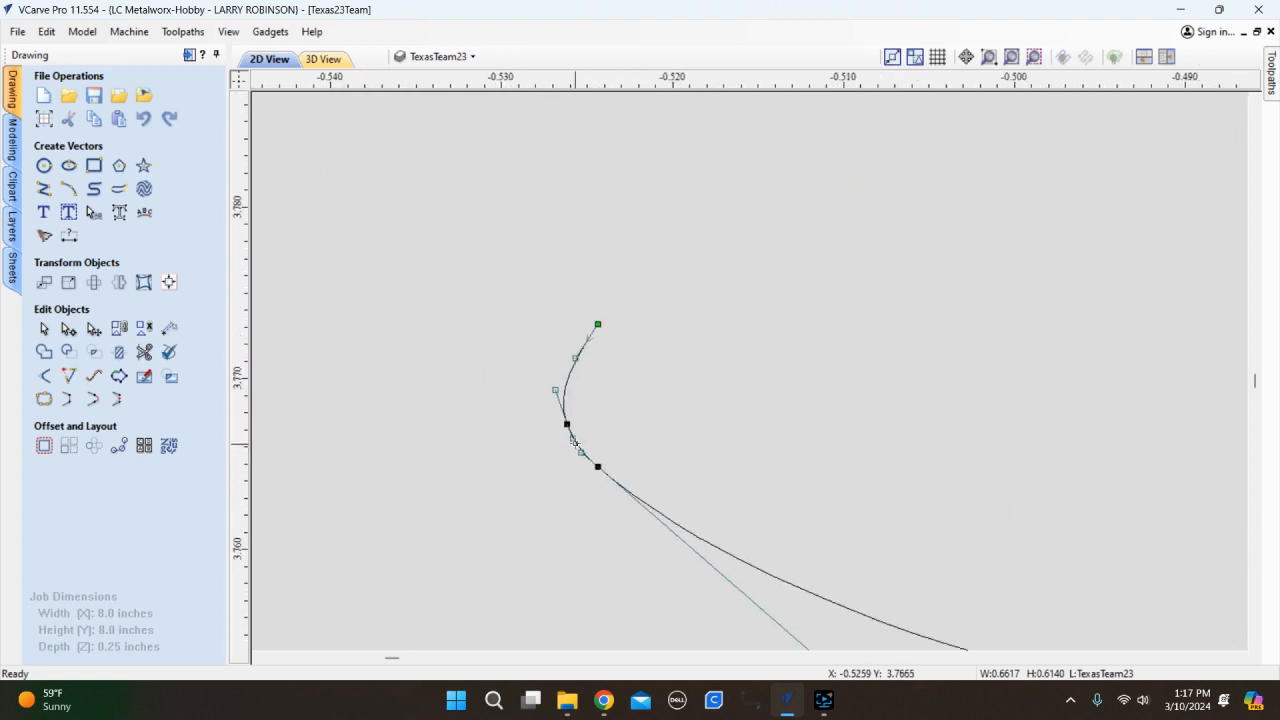
key(r)
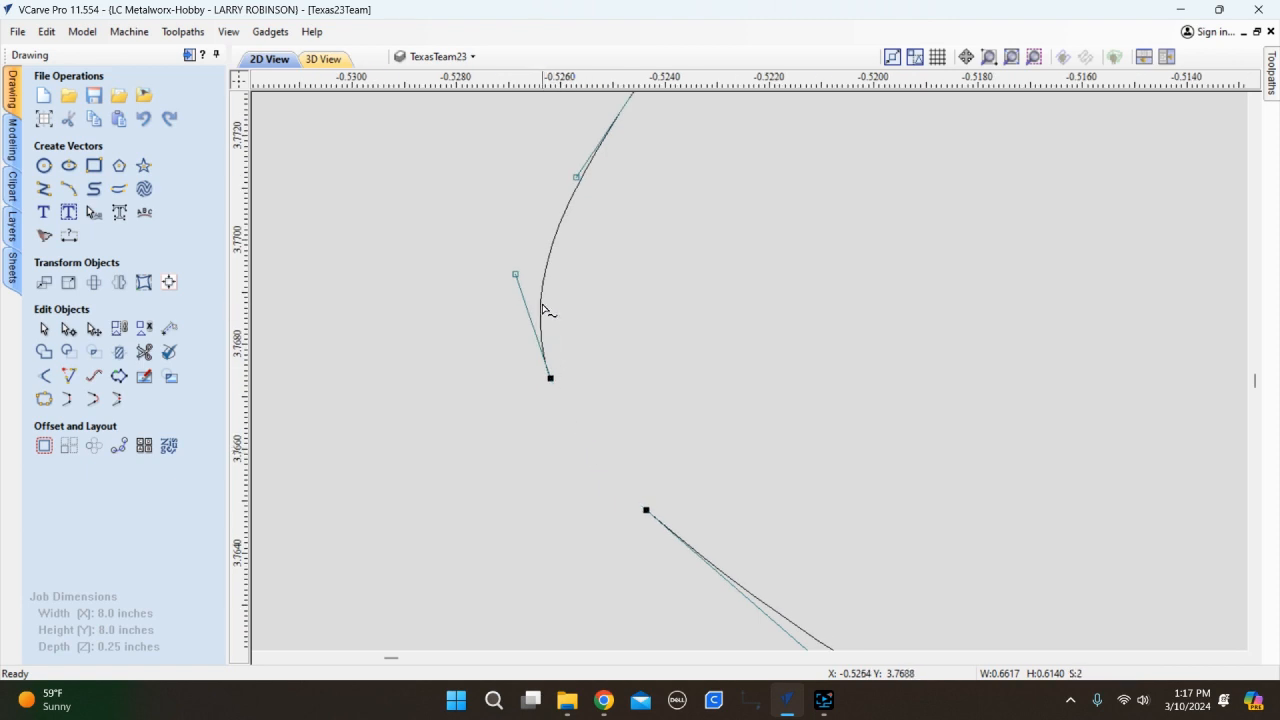
key(r)
scroll(575, 405, down, 8)
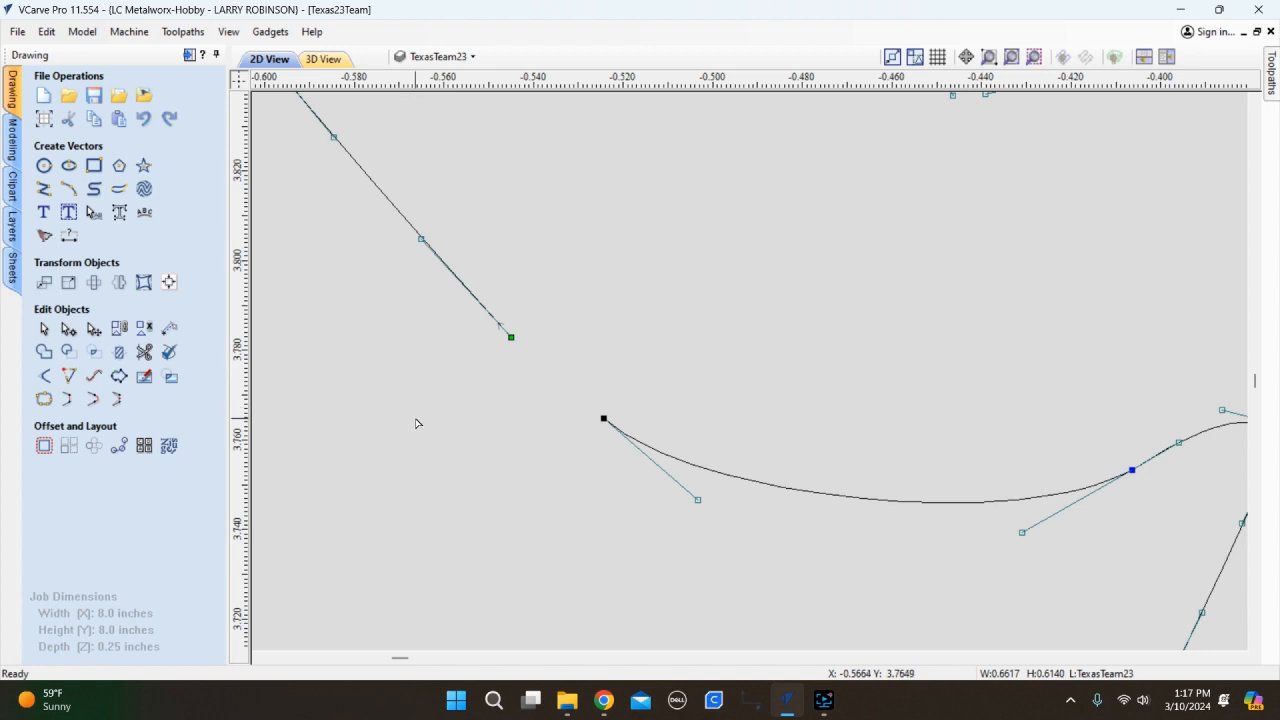
key(n)
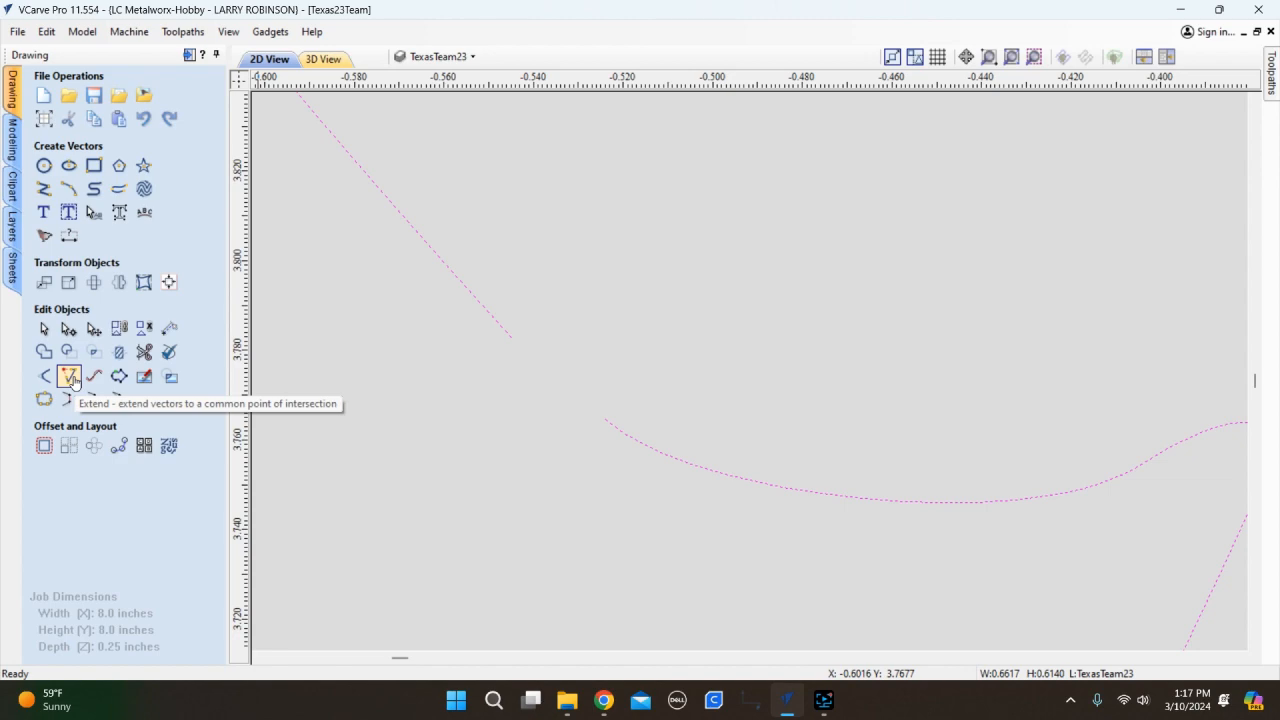
Extend the curve's open end and the straight line's end to meet, closing the G outline.
click(72, 381)
scroll(683, 490, down, 5)
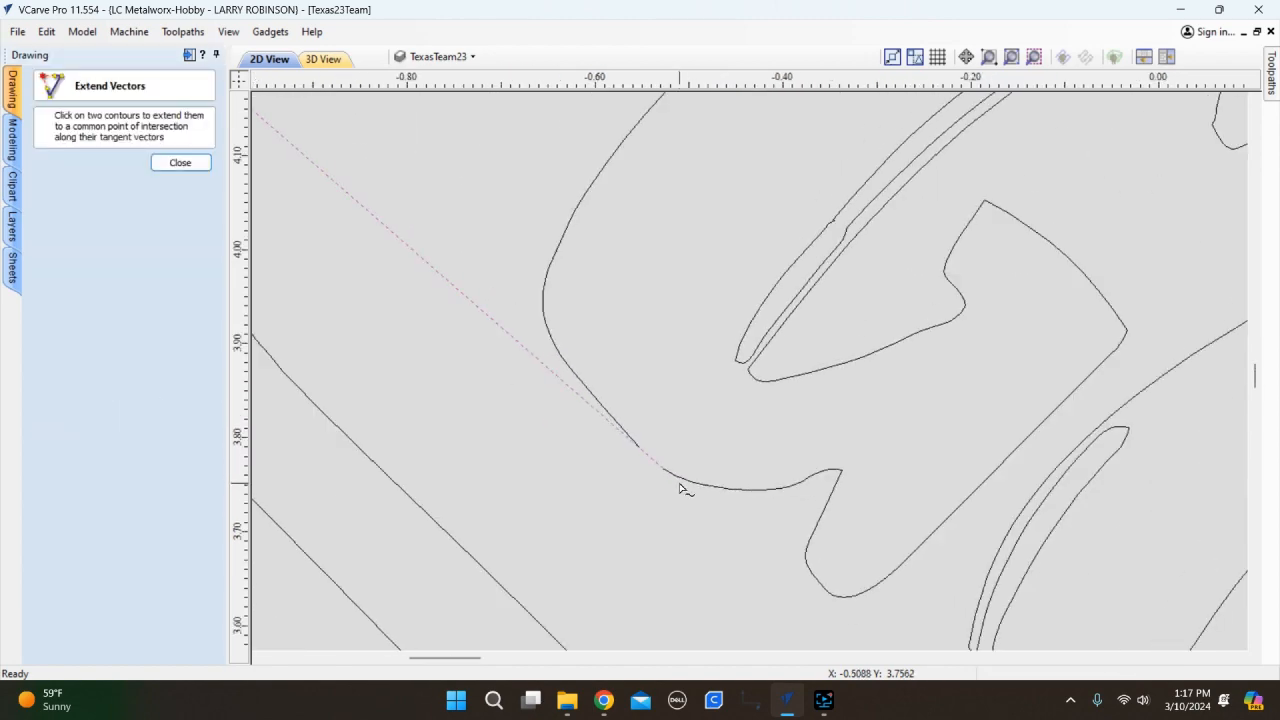
scroll(680, 487, down, 4)
scroll(688, 497, down, 3)
scroll(705, 500, up, 10)
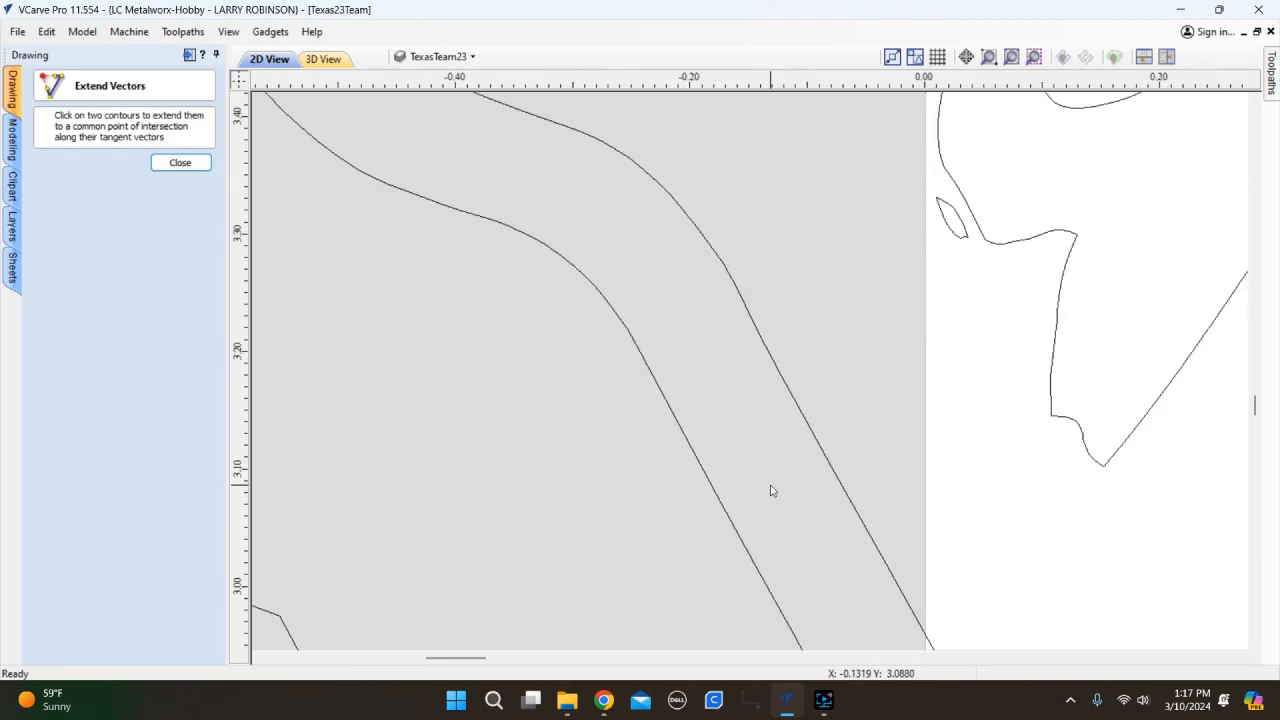
scroll(666, 446, down, 4)
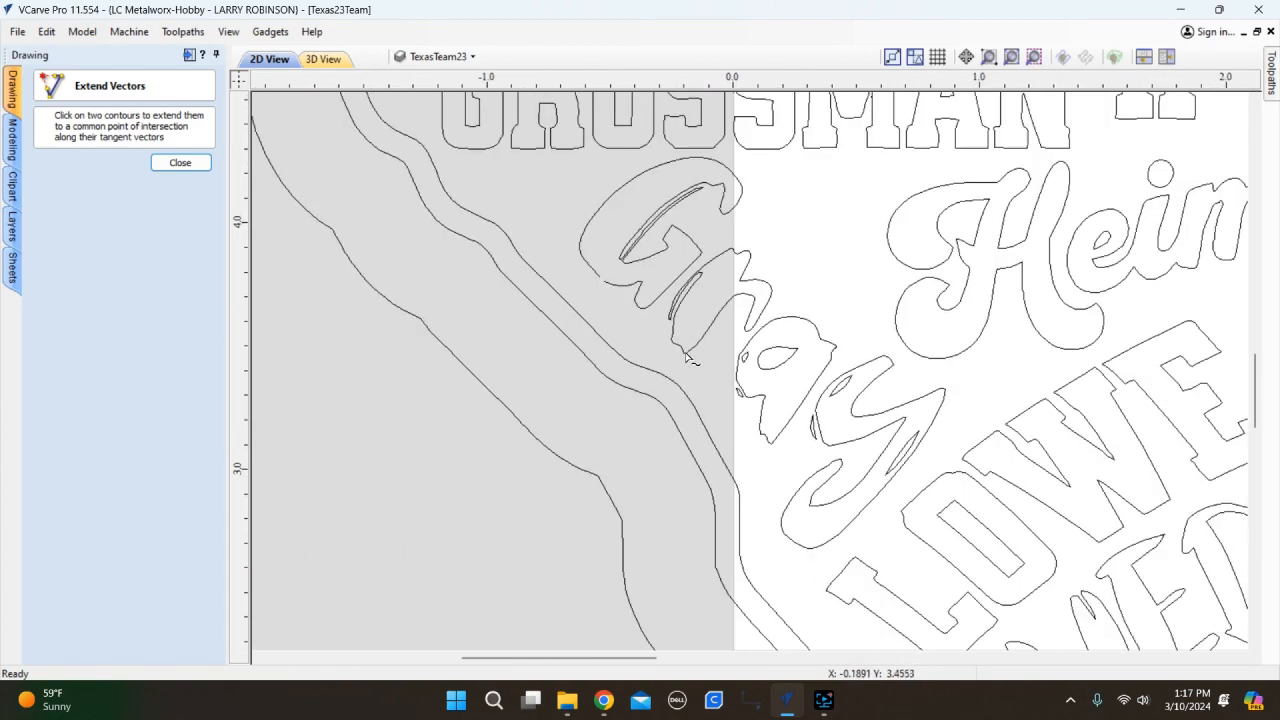
scroll(600, 290, up, 8)
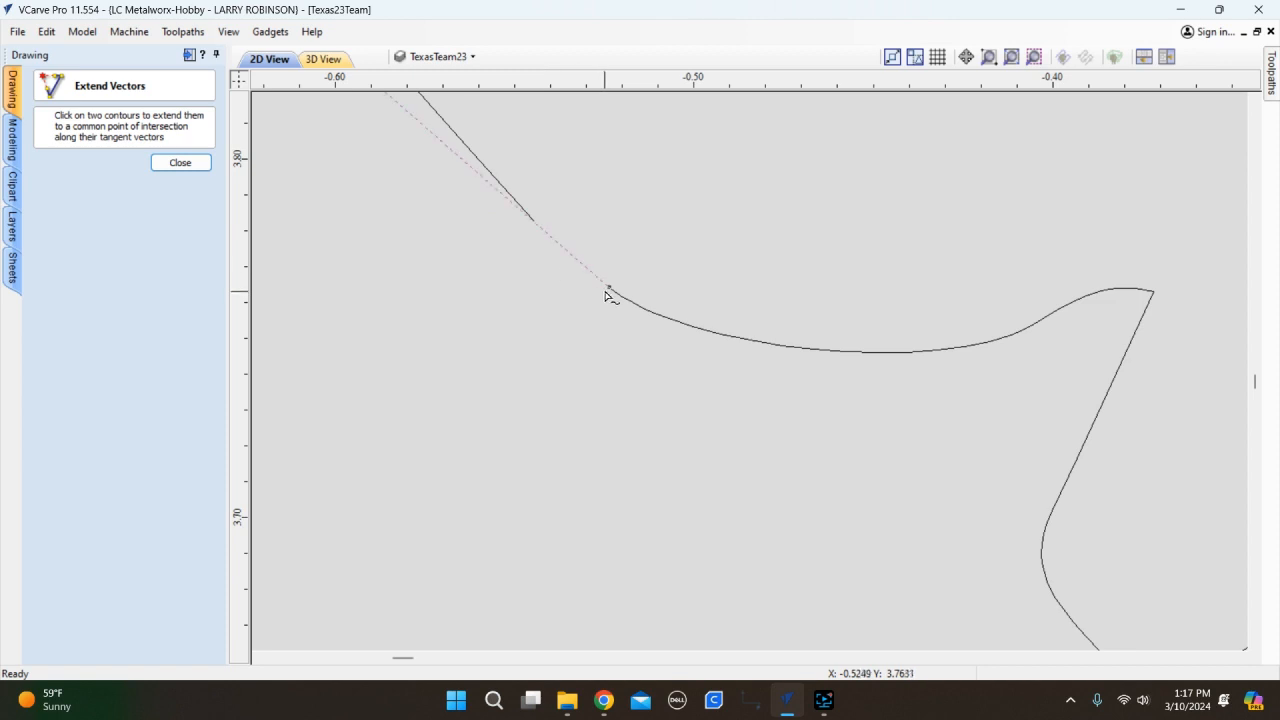
click(609, 289)
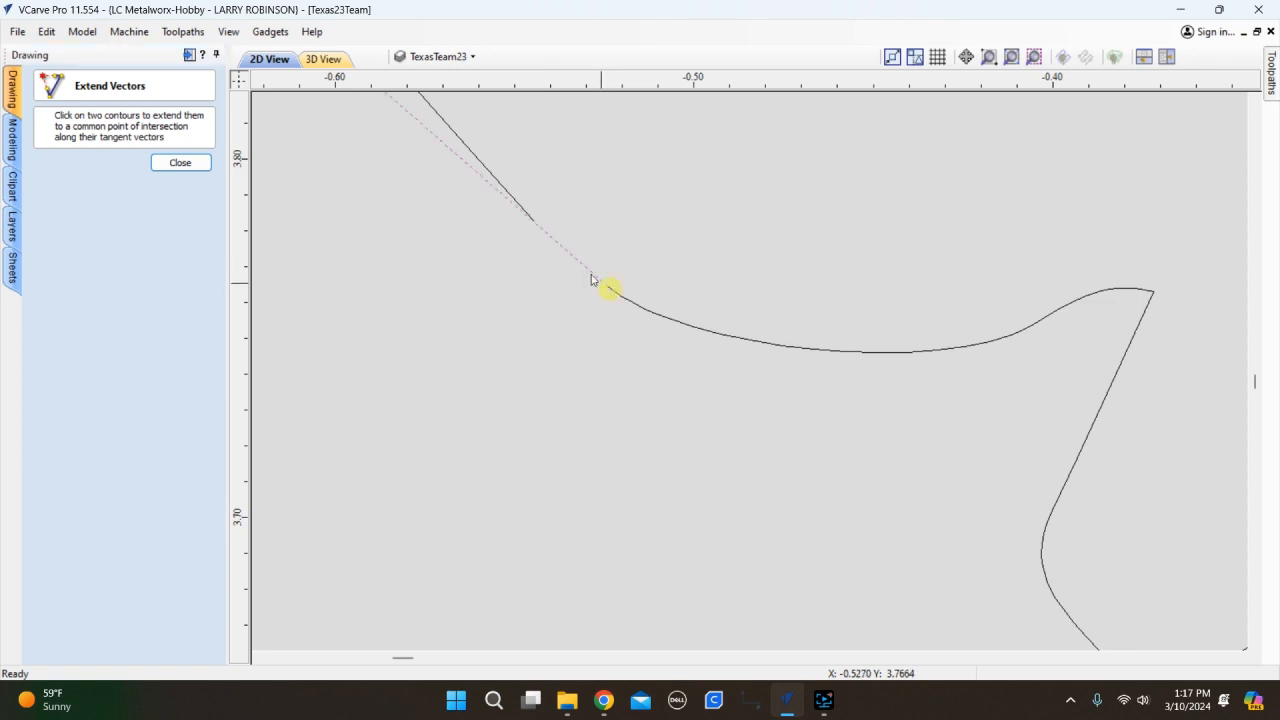
click(535, 226)
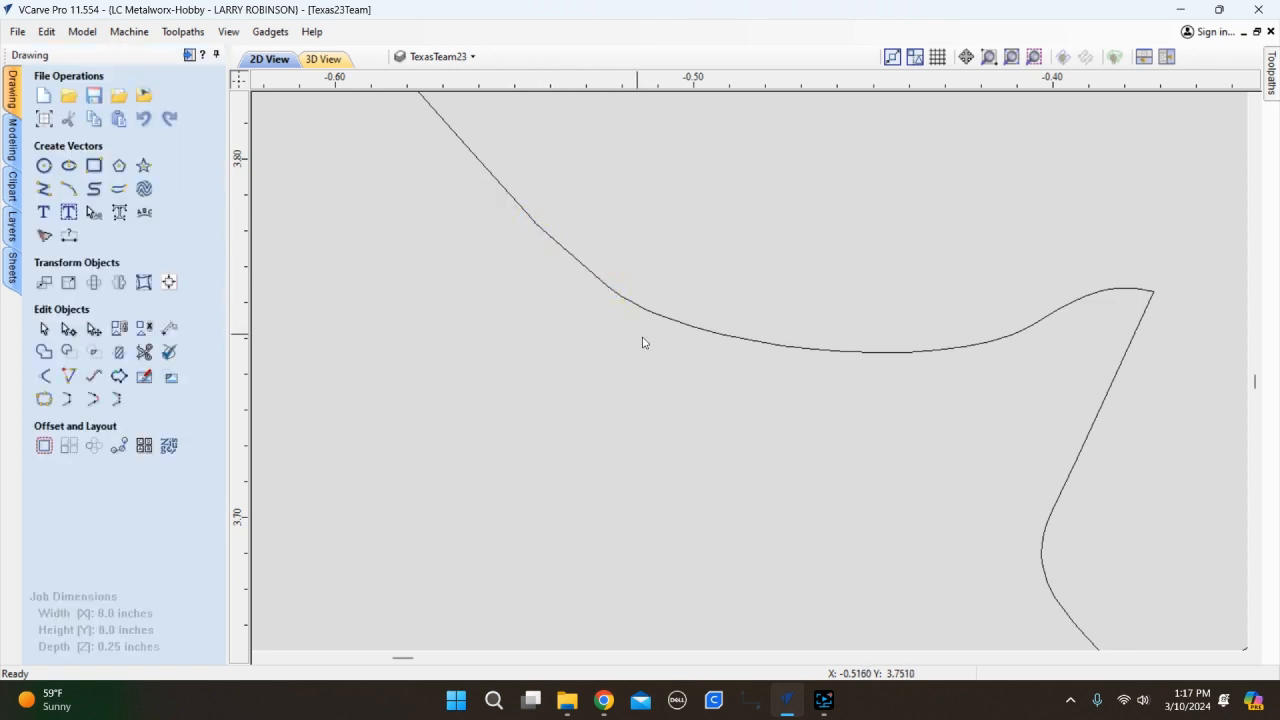
click(725, 339)
scroll(621, 409, down, 5)
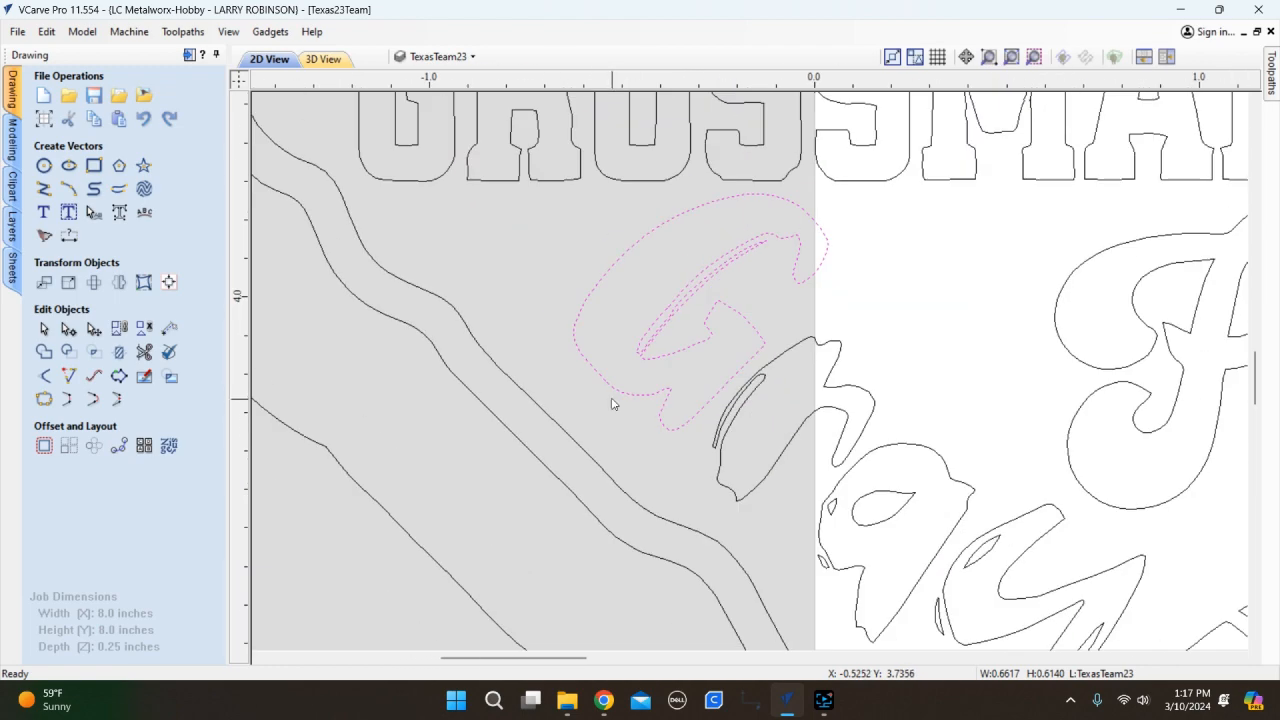
scroll(580, 374, up, 3)
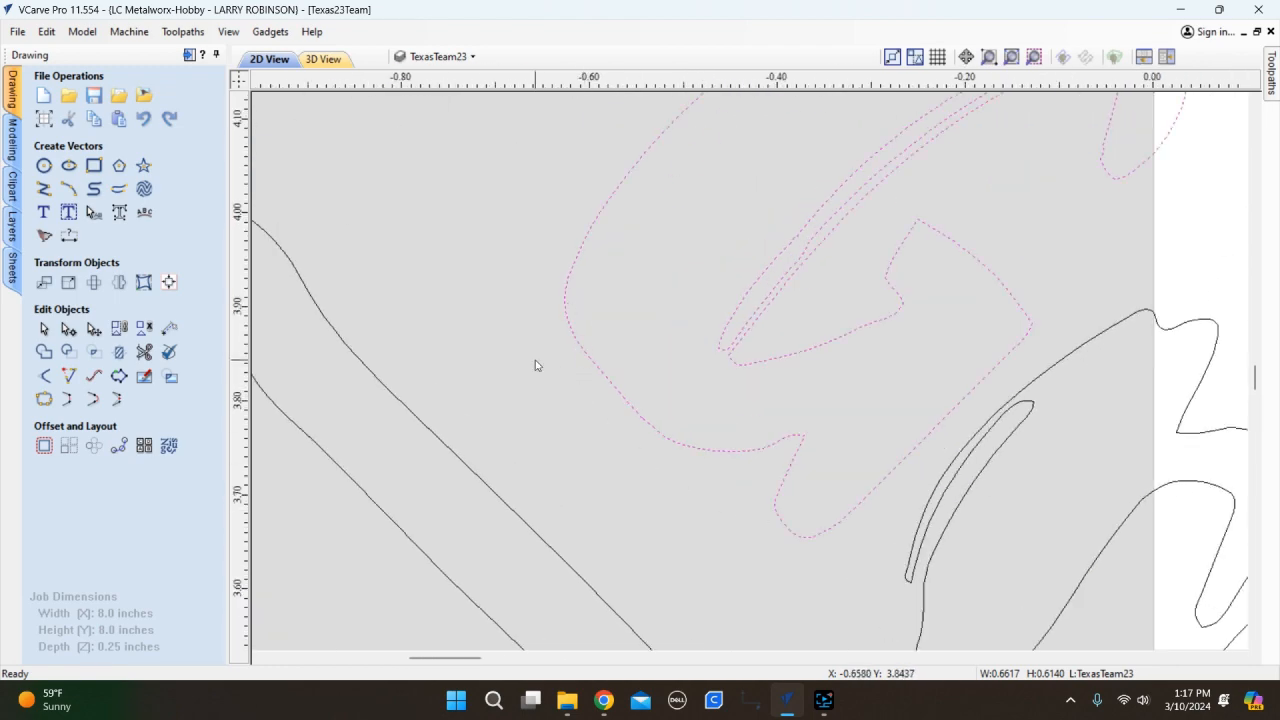
scroll(540, 366, down, 3)
scroll(597, 339, up, 2)
scroll(580, 414, up, 2)
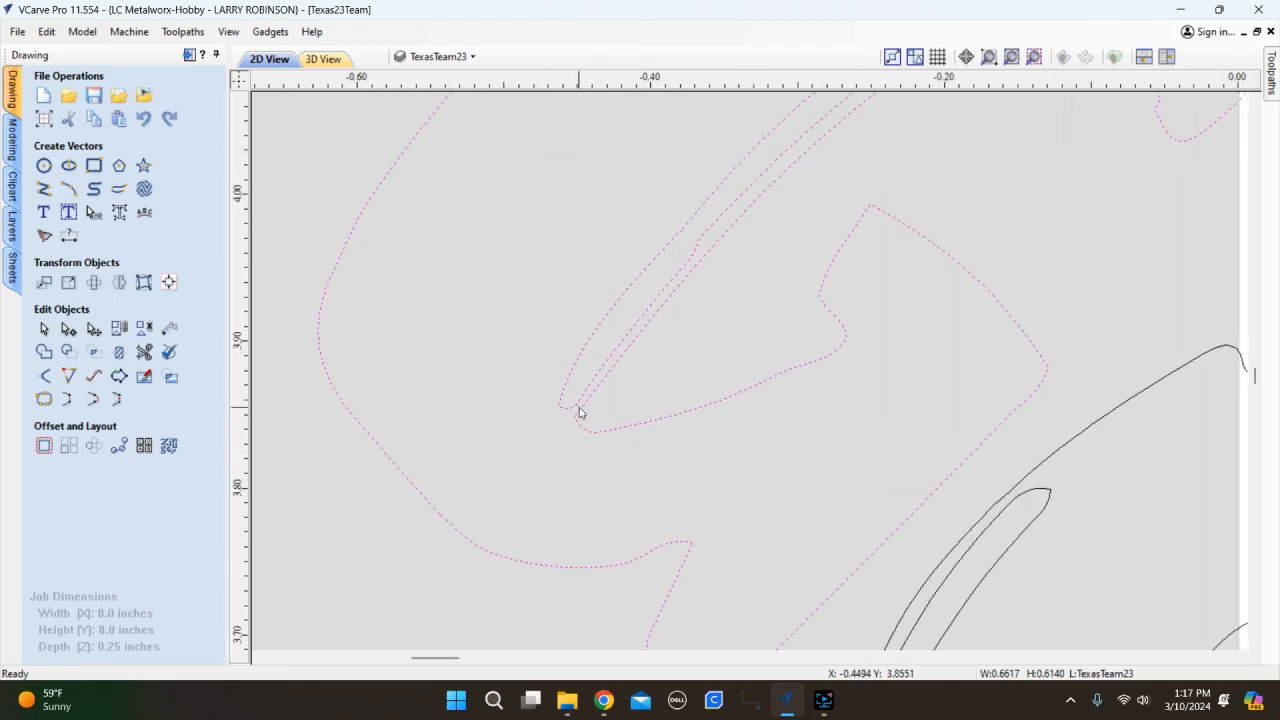
scroll(670, 282, up, 6)
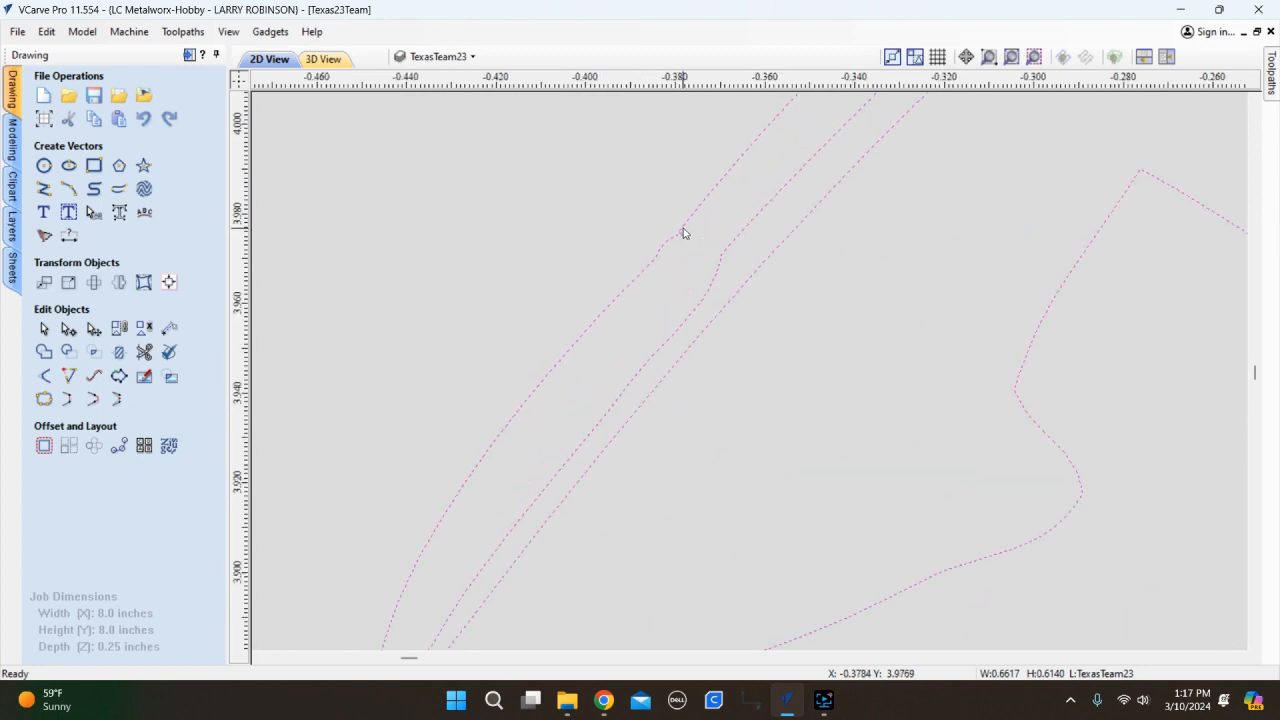
scroll(646, 323, down, 10)
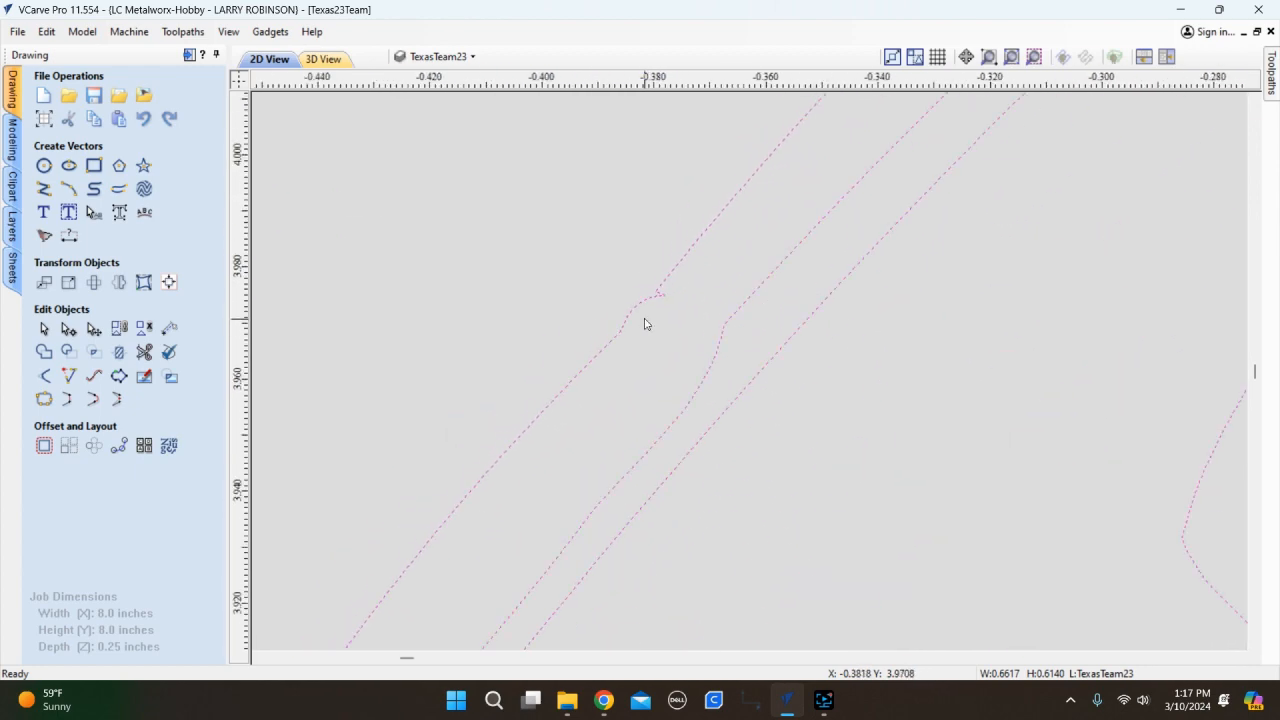
scroll(622, 344, down, 3)
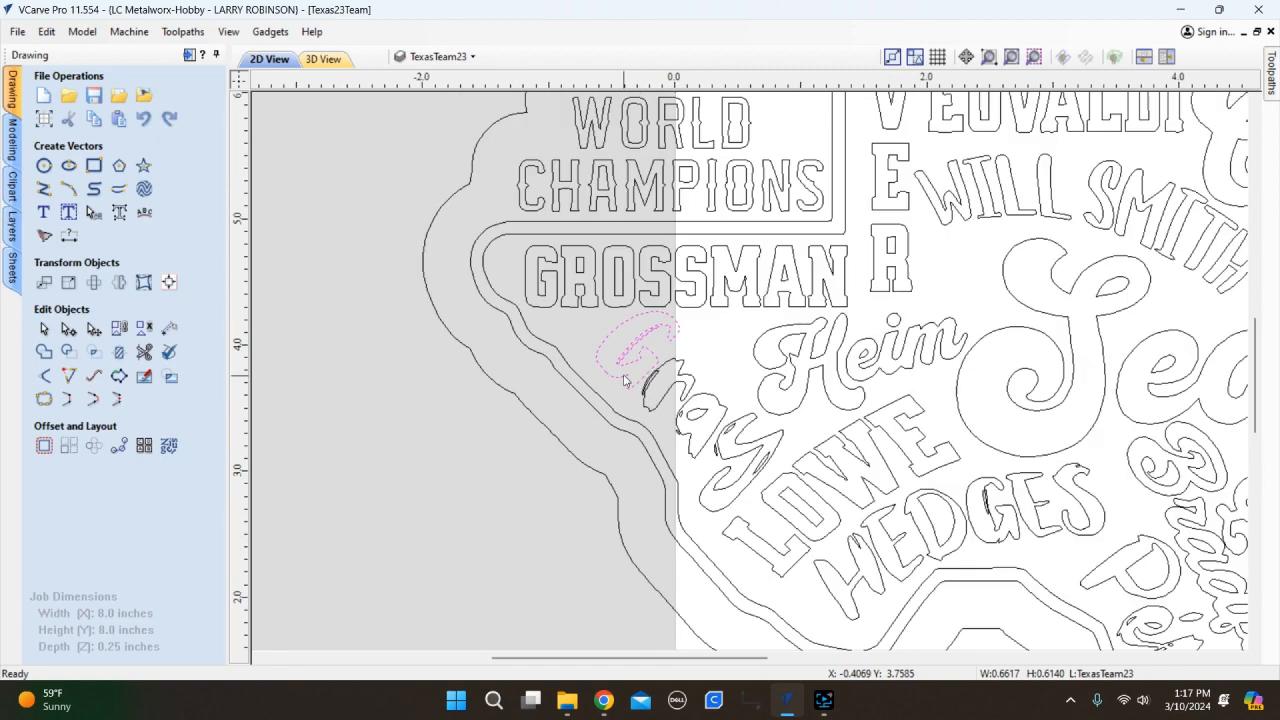
scroll(454, 372, down, 4)
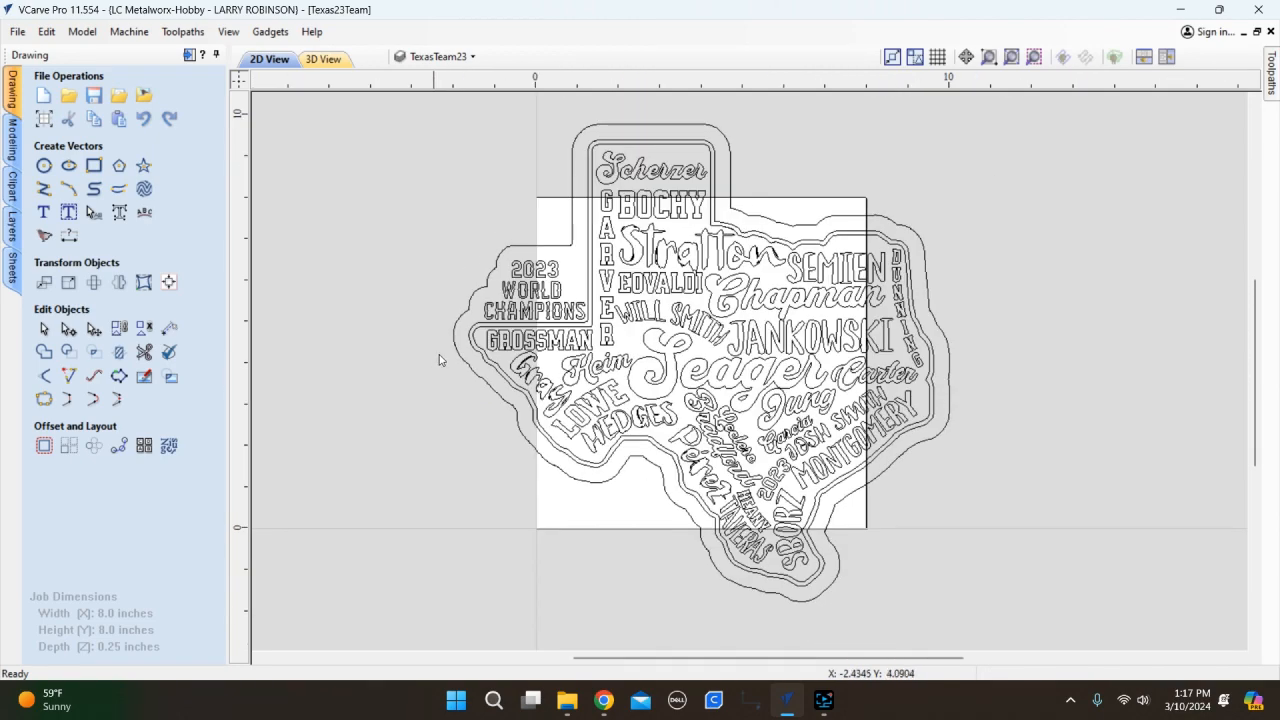
scroll(766, 354, up, 3)
scroll(772, 362, down, 2)
scroll(778, 236, up, 8)
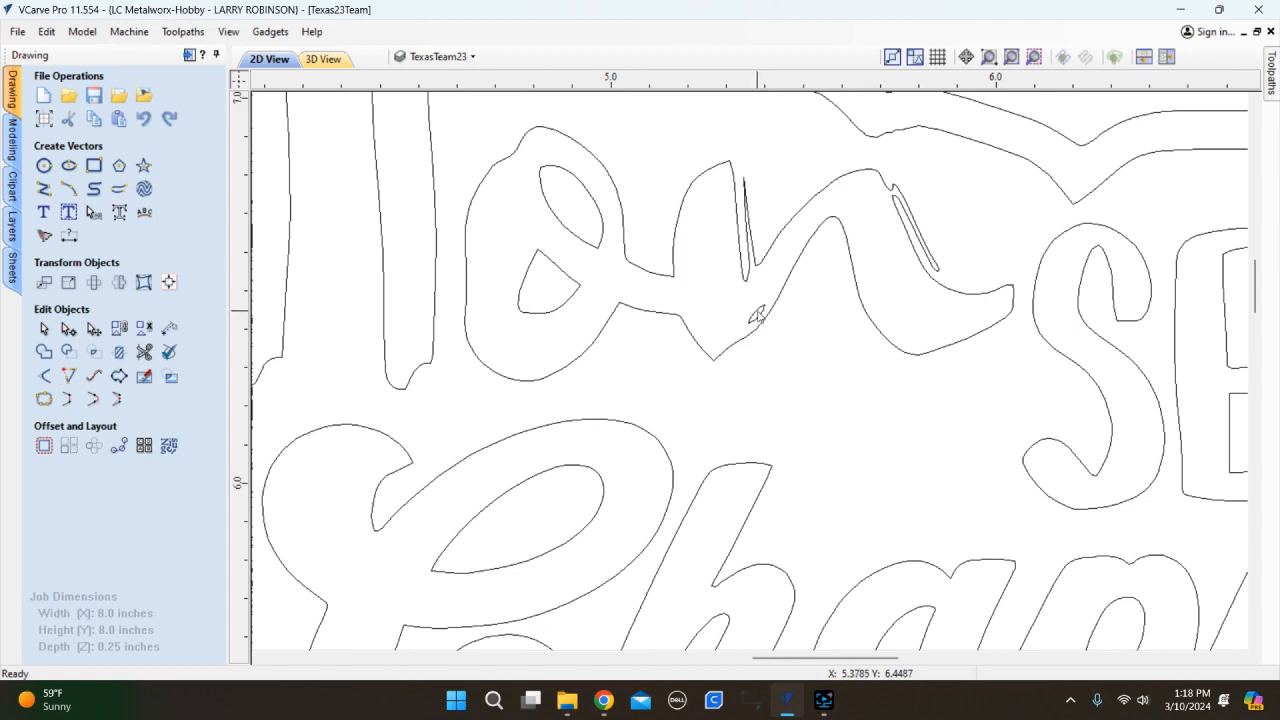
Select and delete the tiny stray sliver beside the final 'n' of Stratton.
click(758, 316)
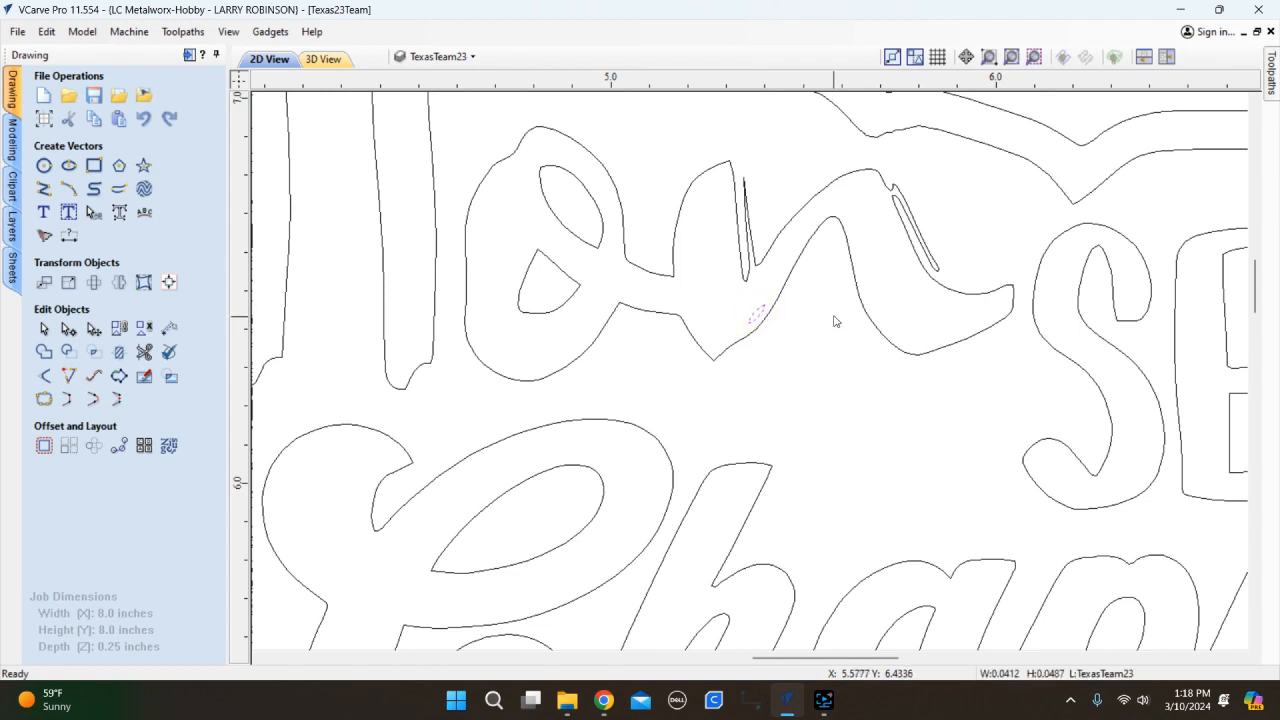
scroll(757, 323, up, 3)
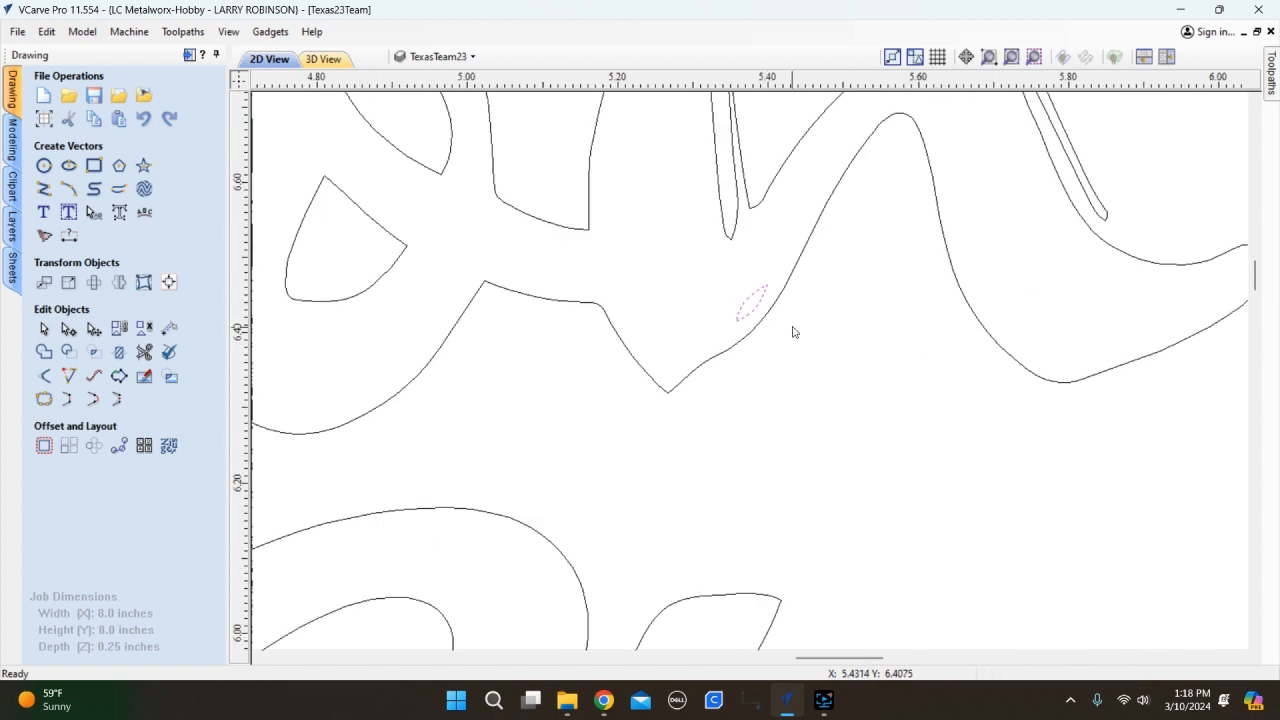
scroll(753, 300, down, 5)
scroll(768, 293, up, 3)
scroll(767, 291, up, 7)
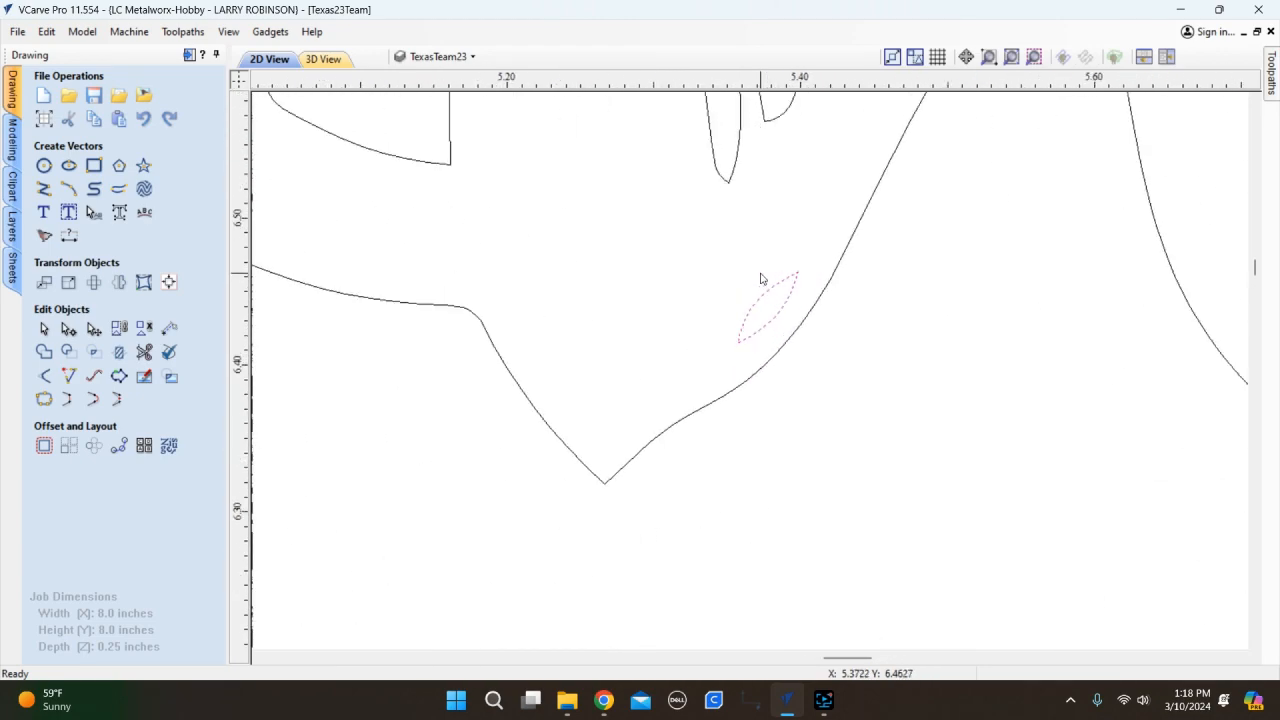
click(769, 293)
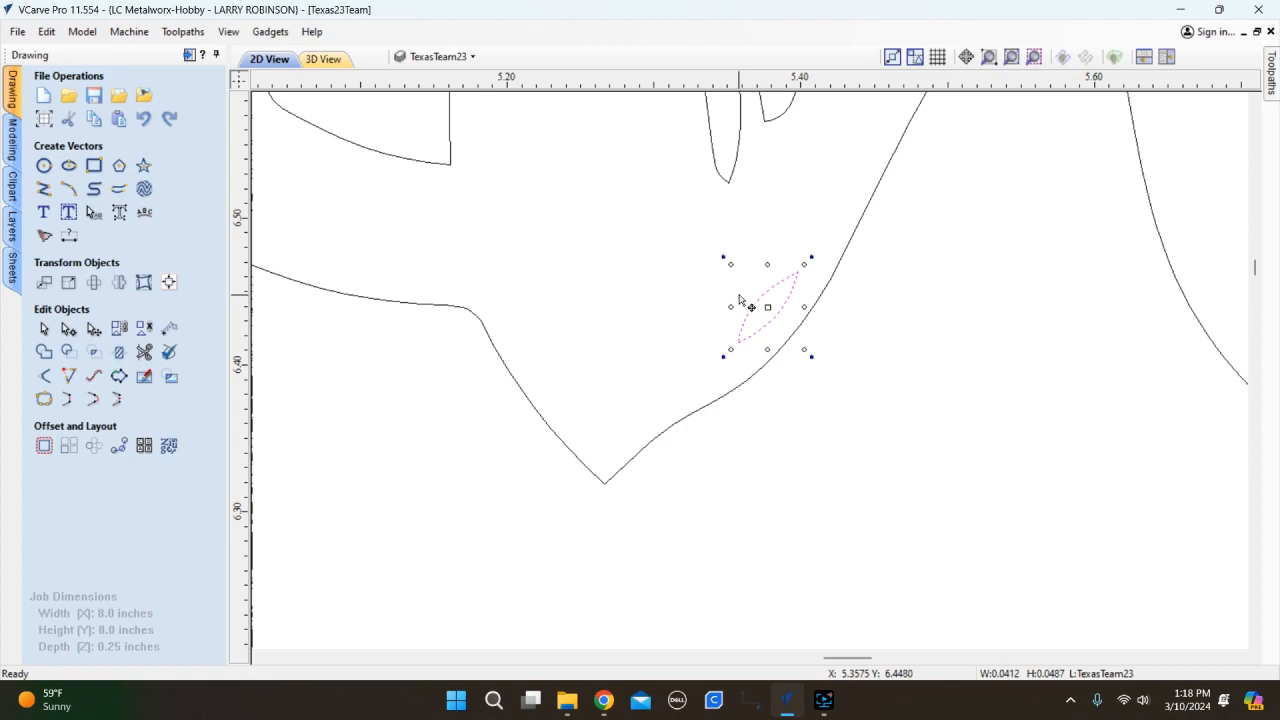
key(Delete)
scroll(740, 300, down, 5)
scroll(734, 243, up, 5)
scroll(735, 243, down, 4)
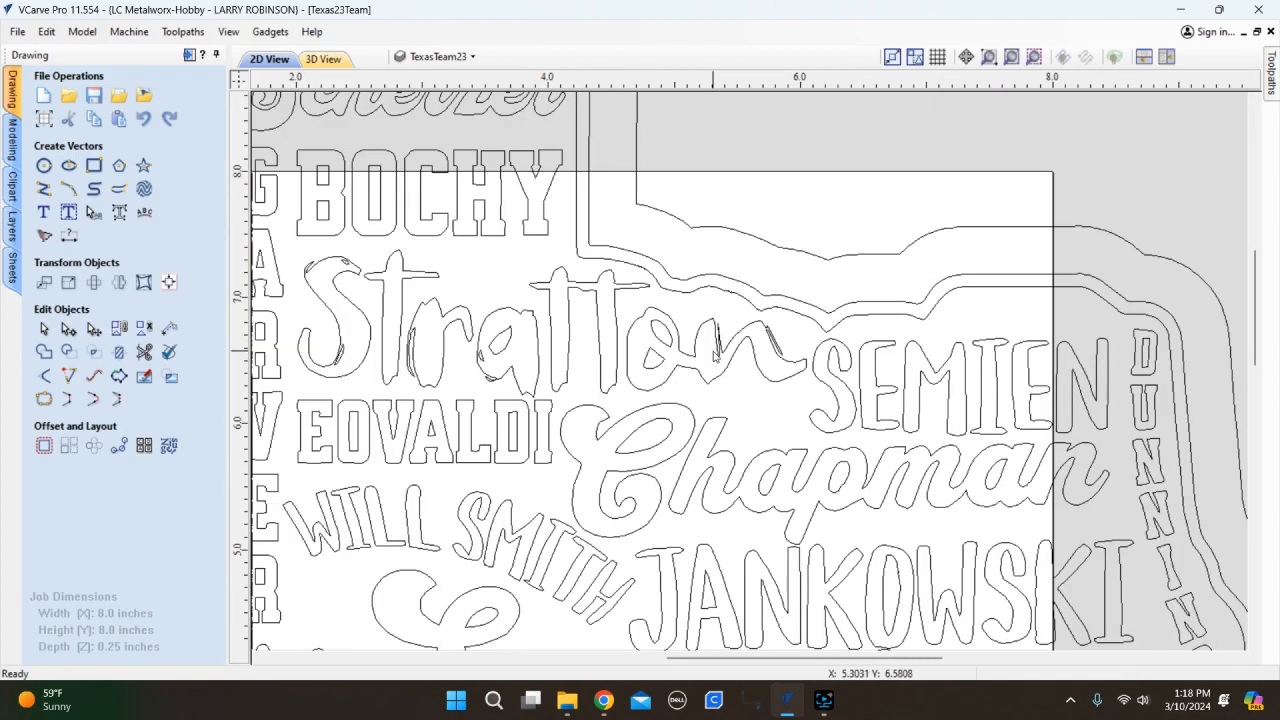
scroll(735, 385, down, 5)
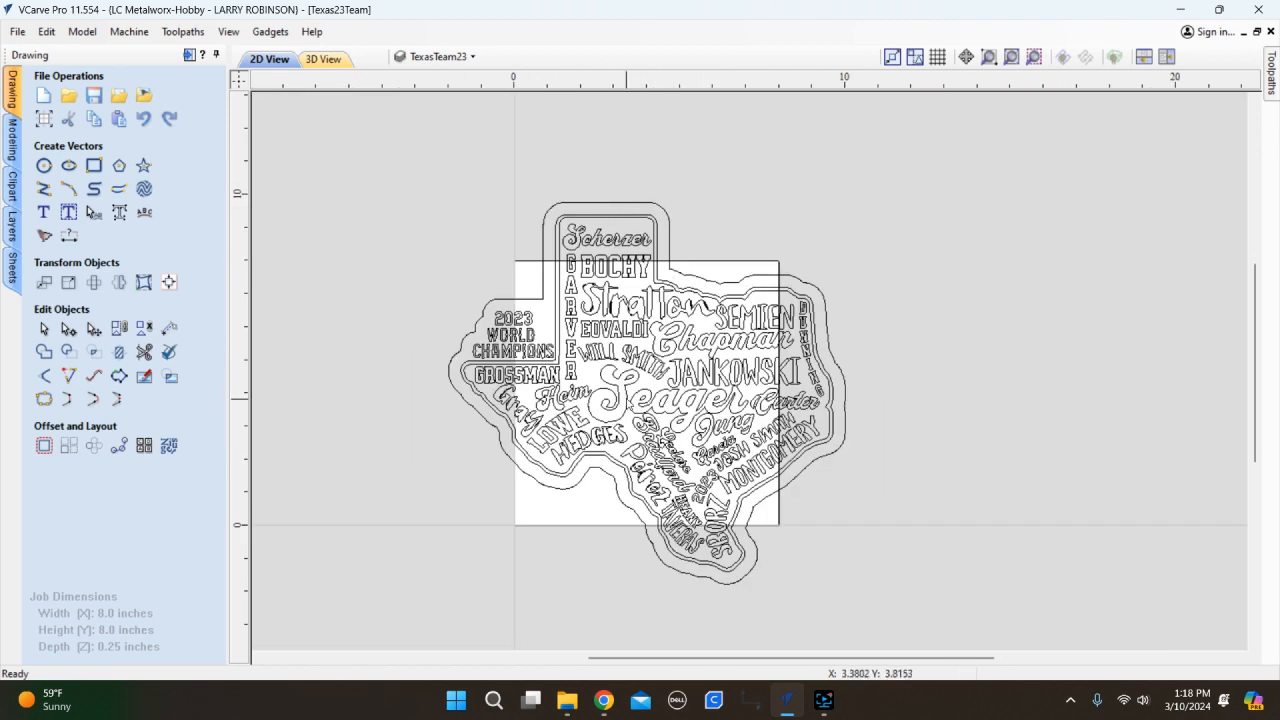
Select the outermost offset outline (12 × 11.5485 in) around the Texas design and delete it.
scroll(628, 396, up, 1)
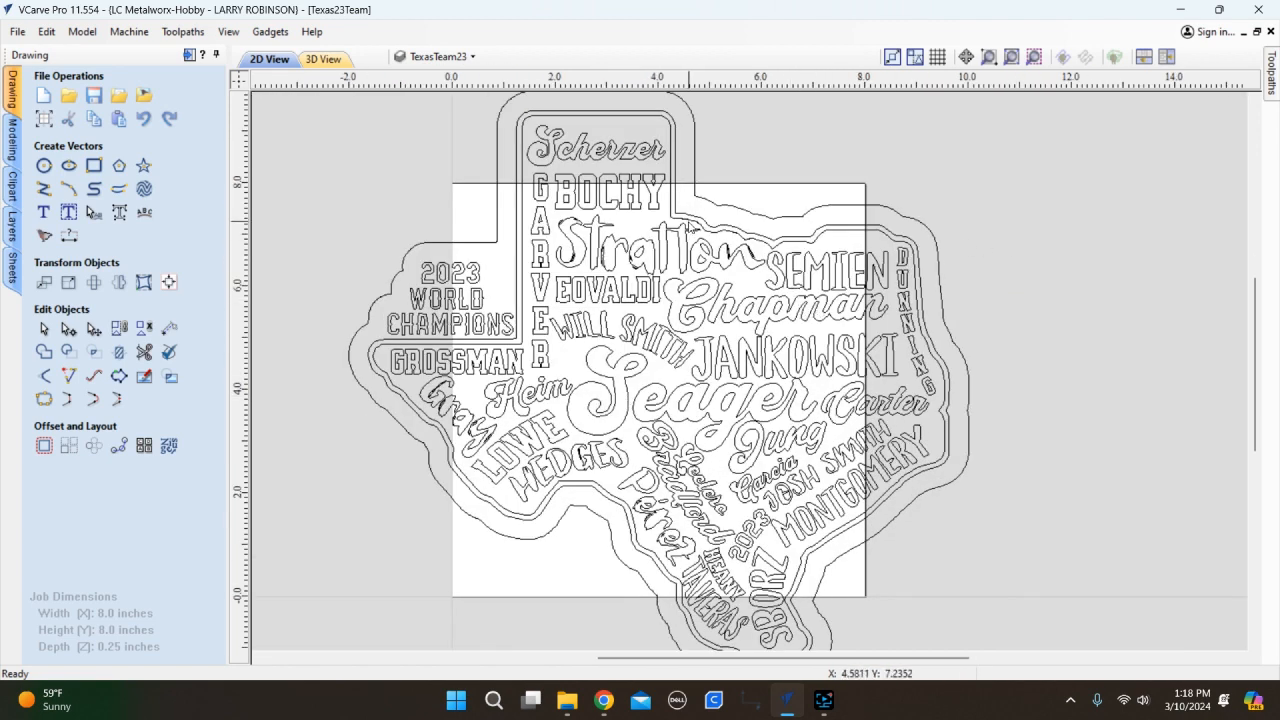
scroll(667, 245, down, 2)
drag(926, 178, 426, 468)
click(450, 313)
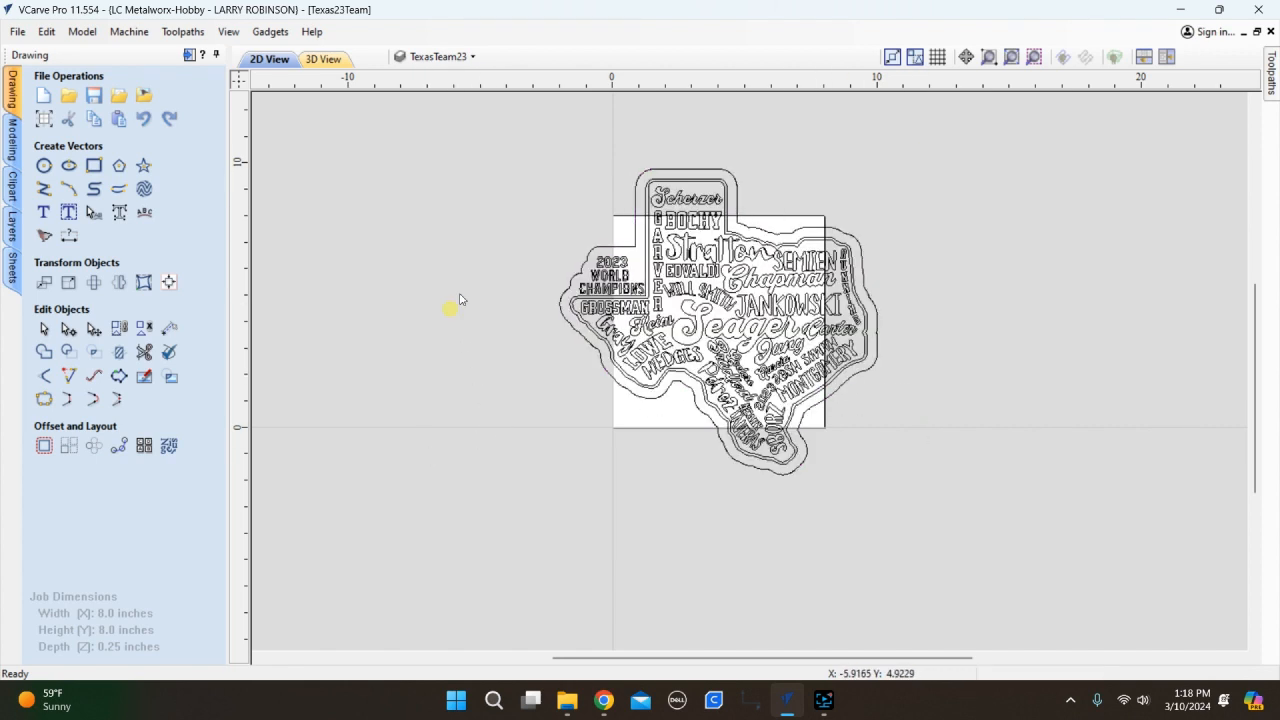
click(703, 172)
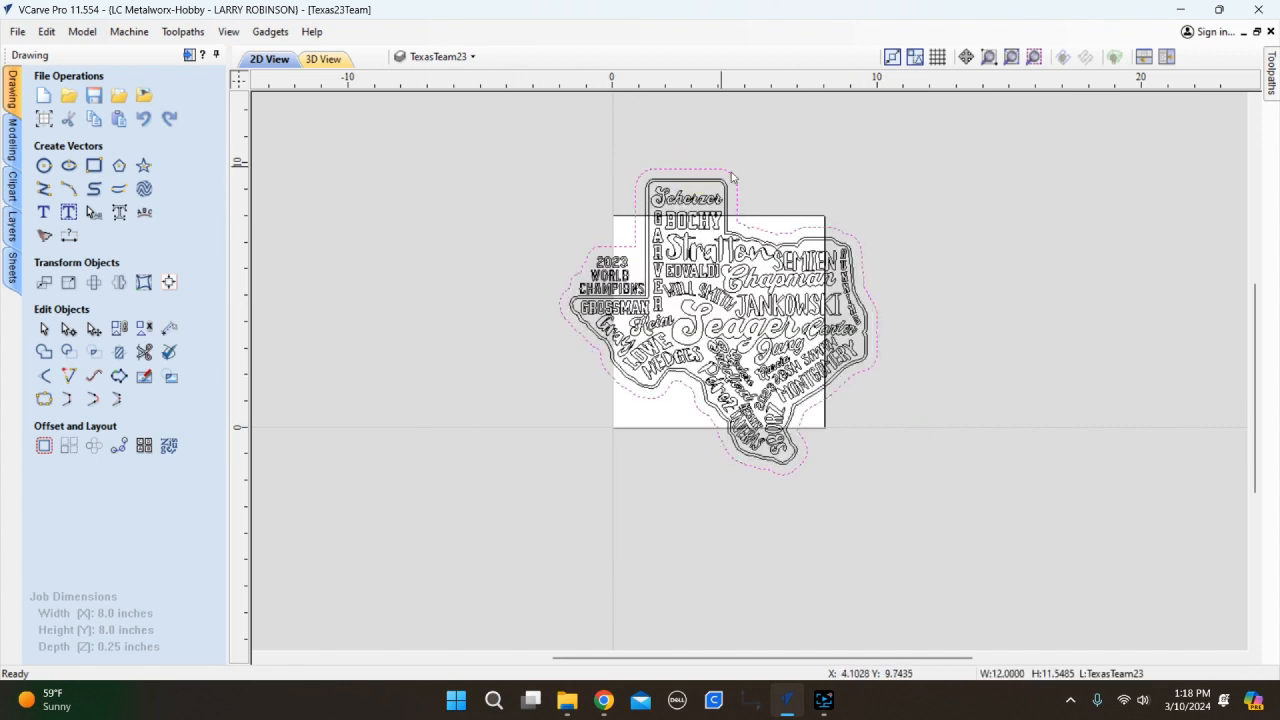
scroll(792, 331, down, 1)
scroll(769, 291, up, 2)
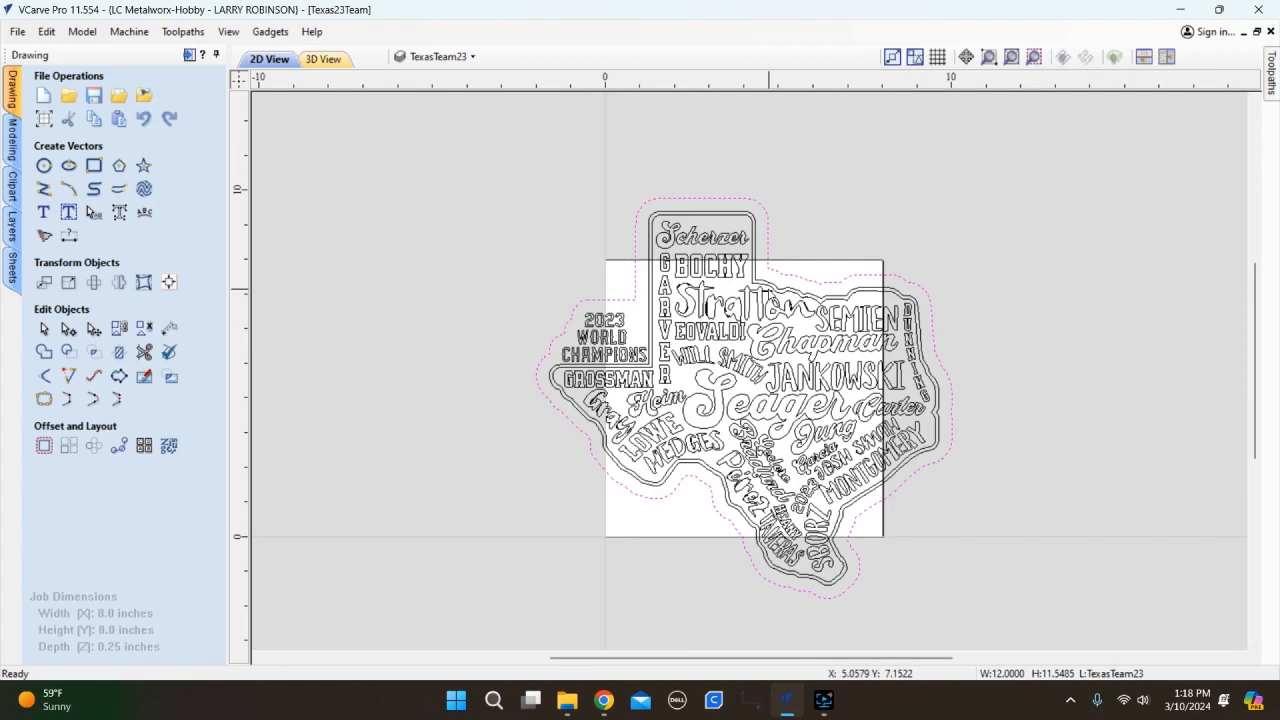
scroll(545, 336, up, 2)
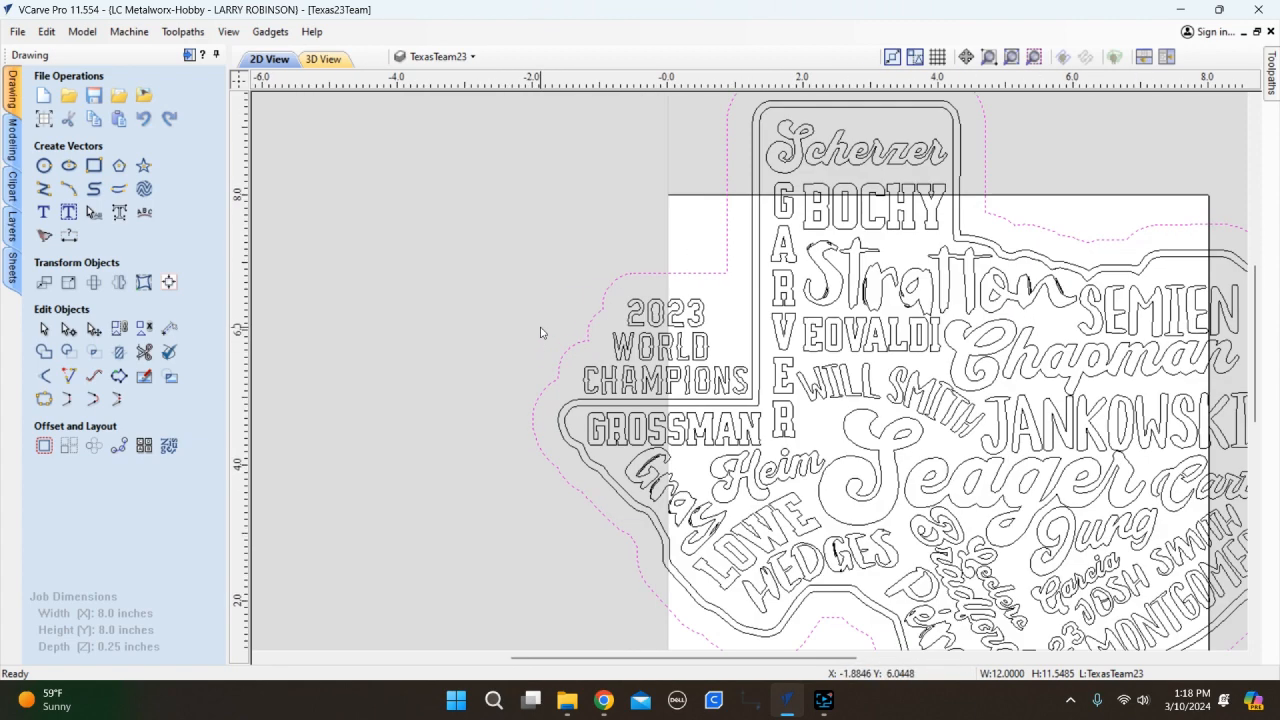
scroll(495, 272, down, 1)
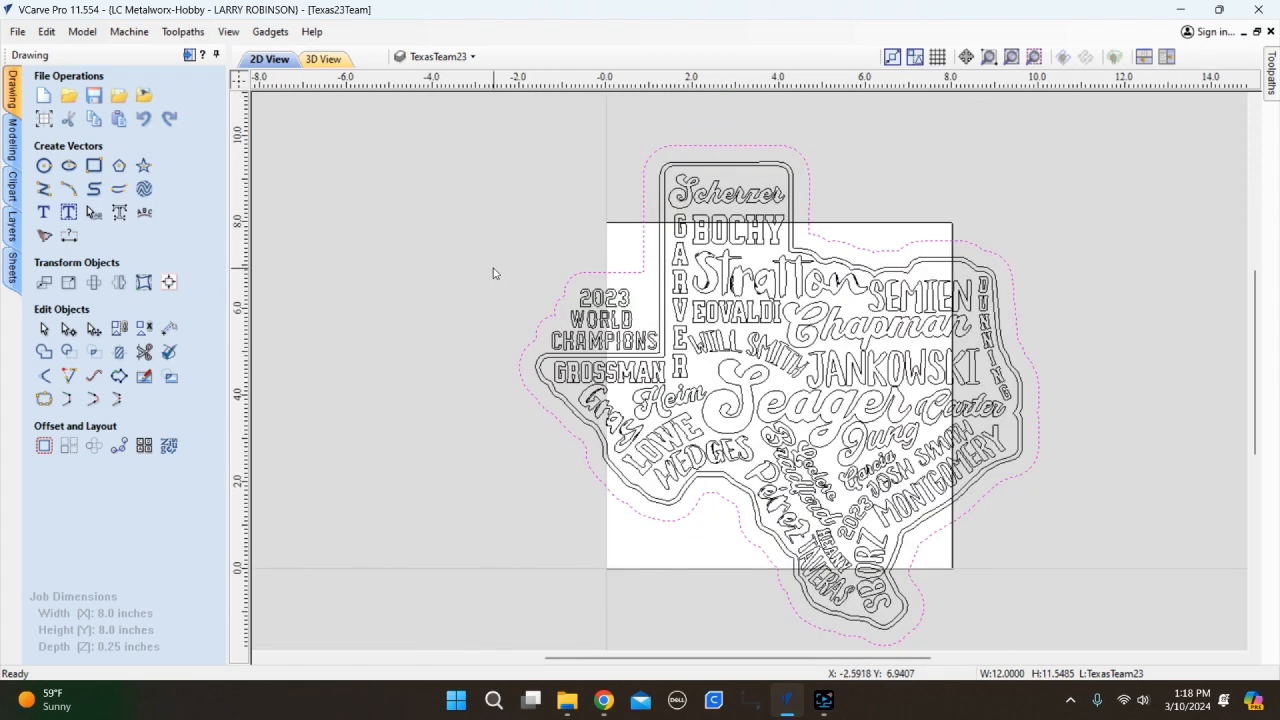
key(Delete)
Zoom around the collage to confirm the offset outline is gone.
scroll(884, 270, up, 3)
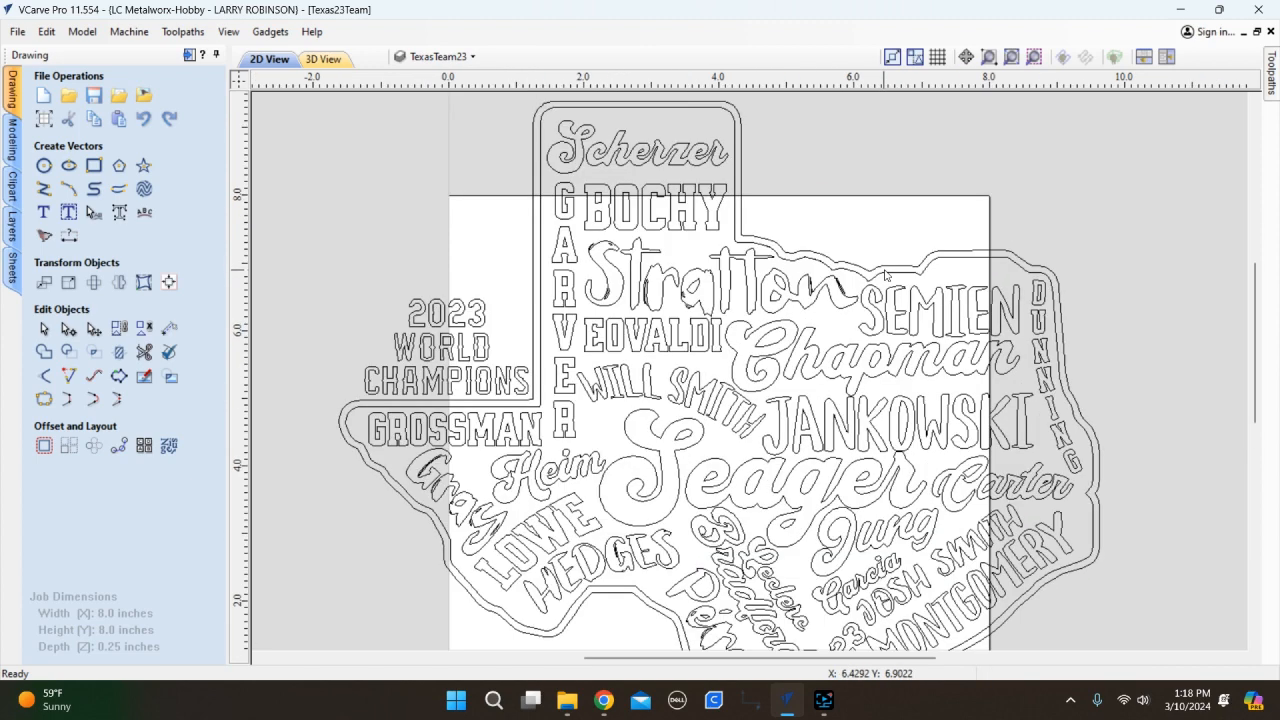
scroll(460, 348, down, 1)
scroll(470, 356, down, 1)
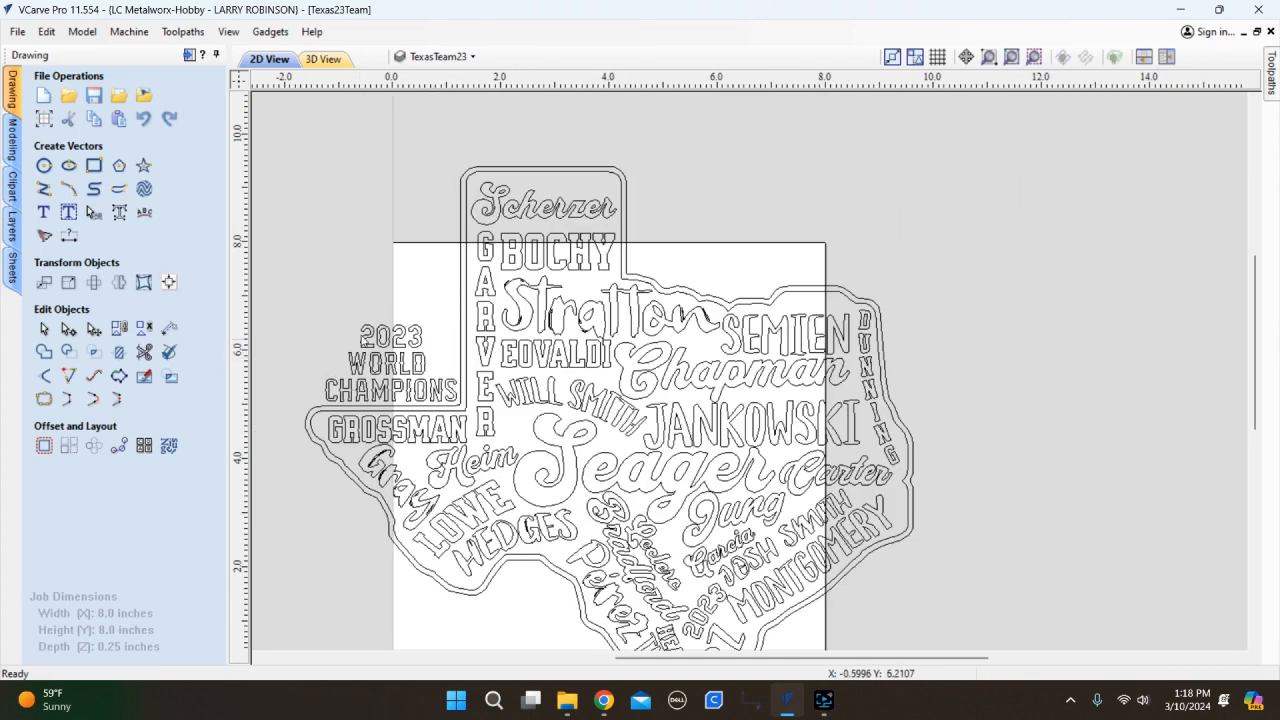
scroll(380, 330, down, 2)
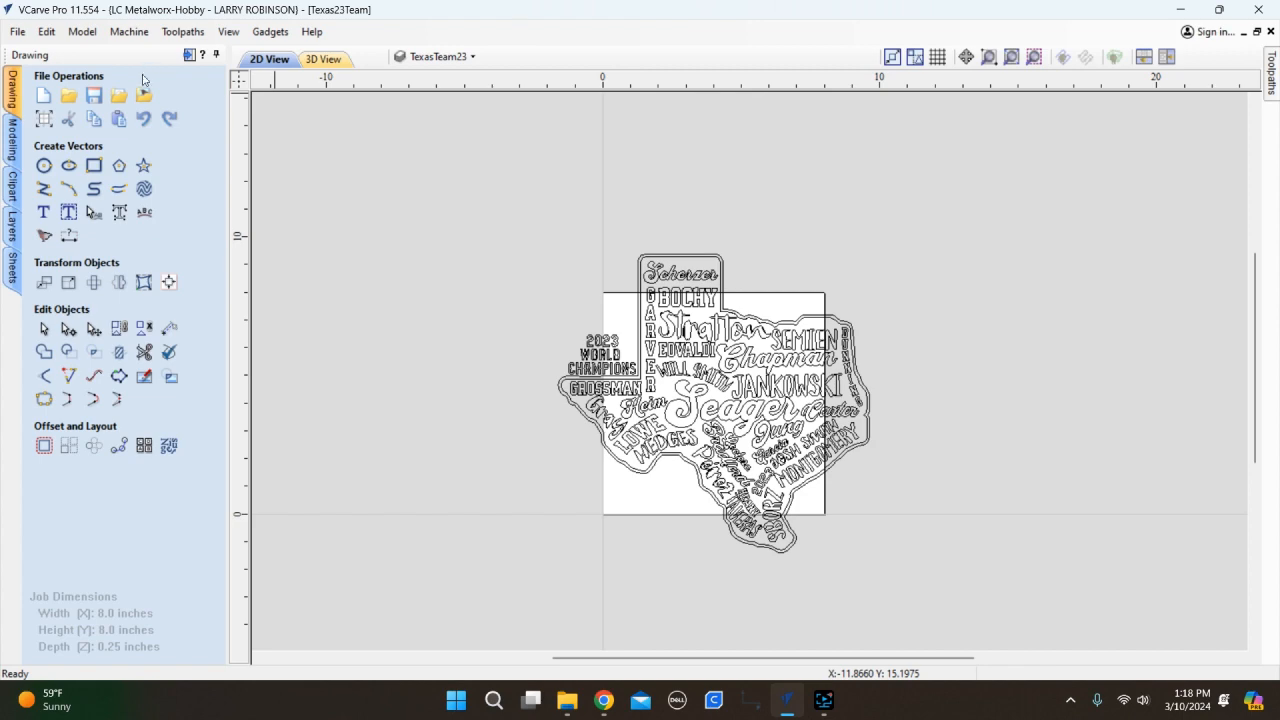
scroll(871, 451, up, 2)
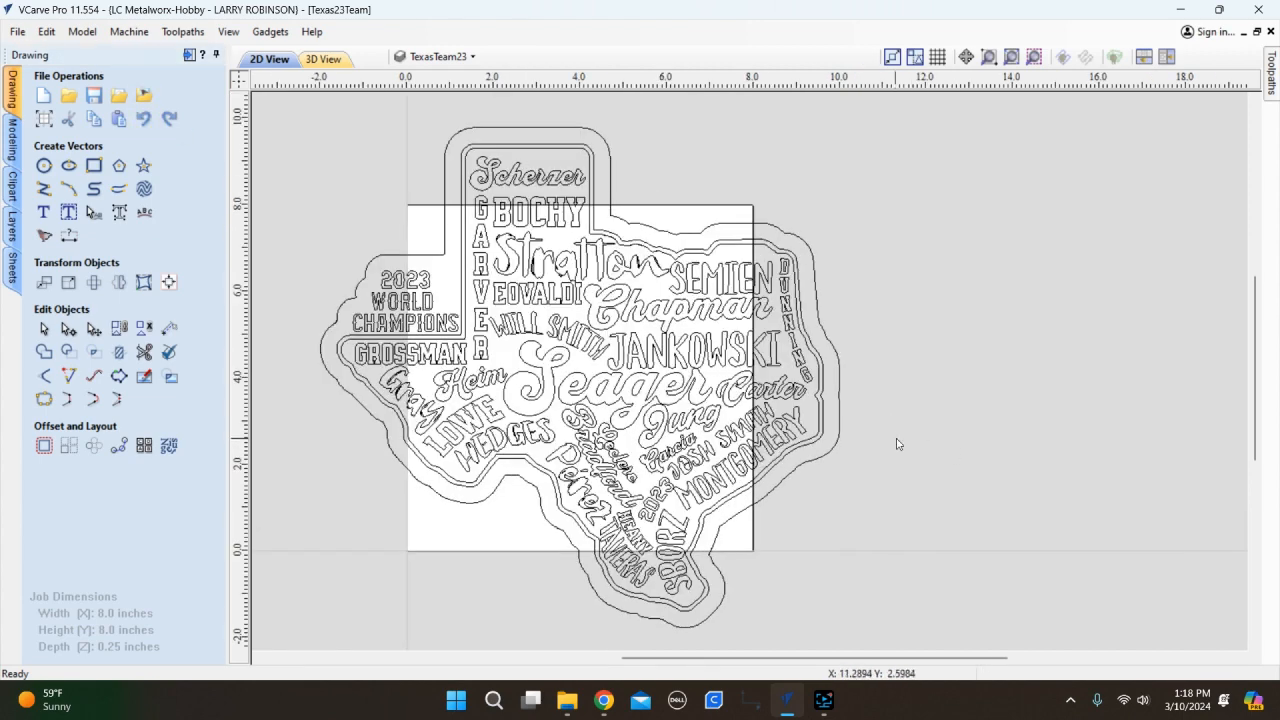
scroll(897, 444, up, 2)
scroll(820, 352, up, 2)
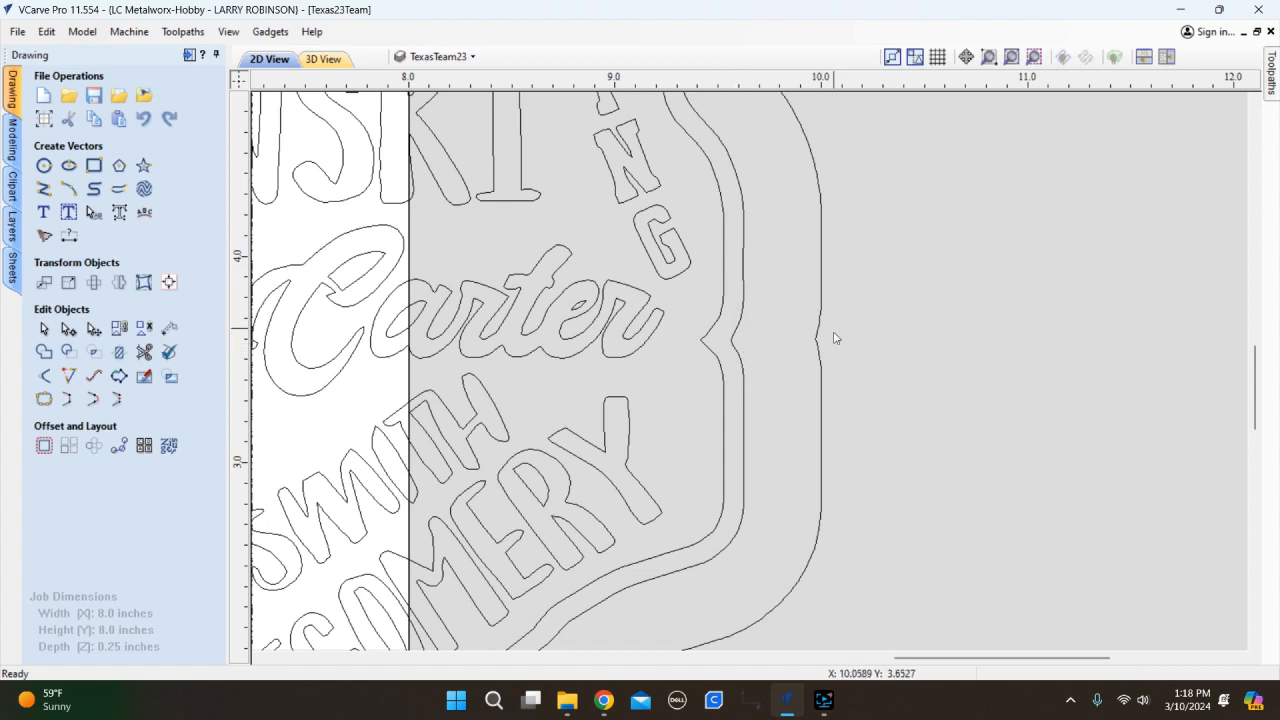
scroll(838, 362, down, 1)
scroll(845, 346, down, 3)
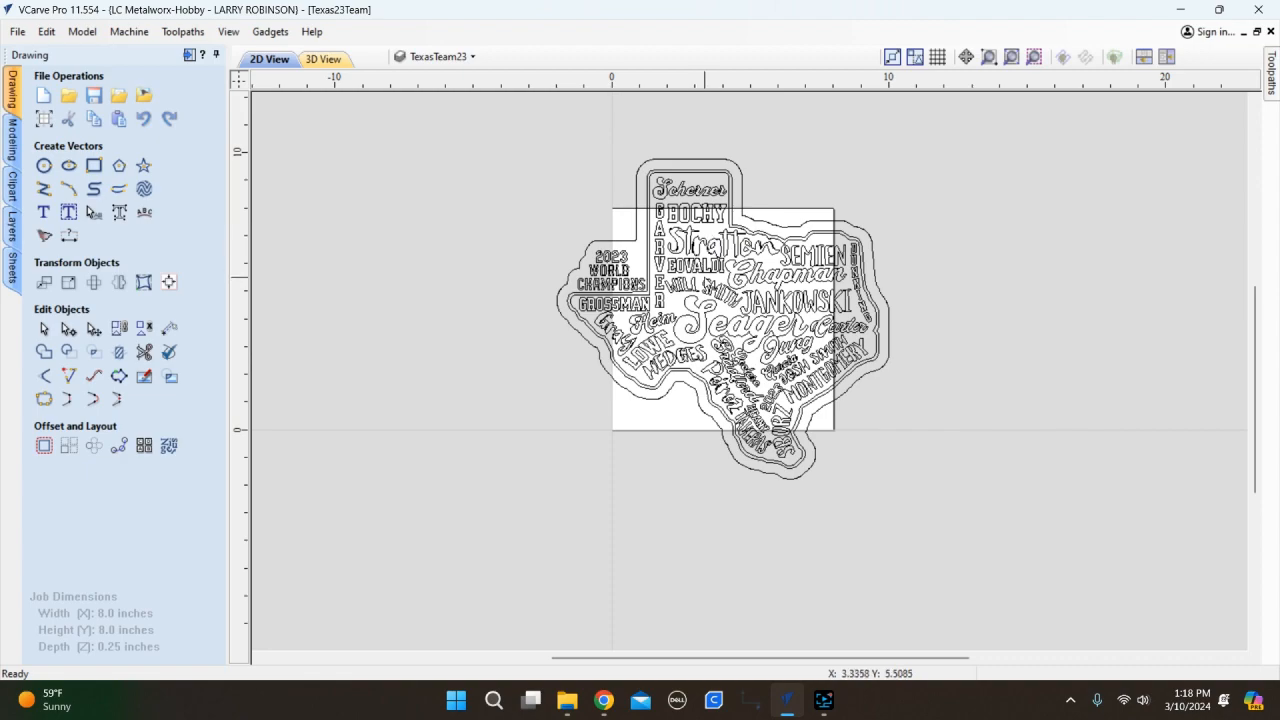
scroll(703, 275, down, 1)
scroll(793, 333, up, 1)
scroll(660, 328, down, 1)
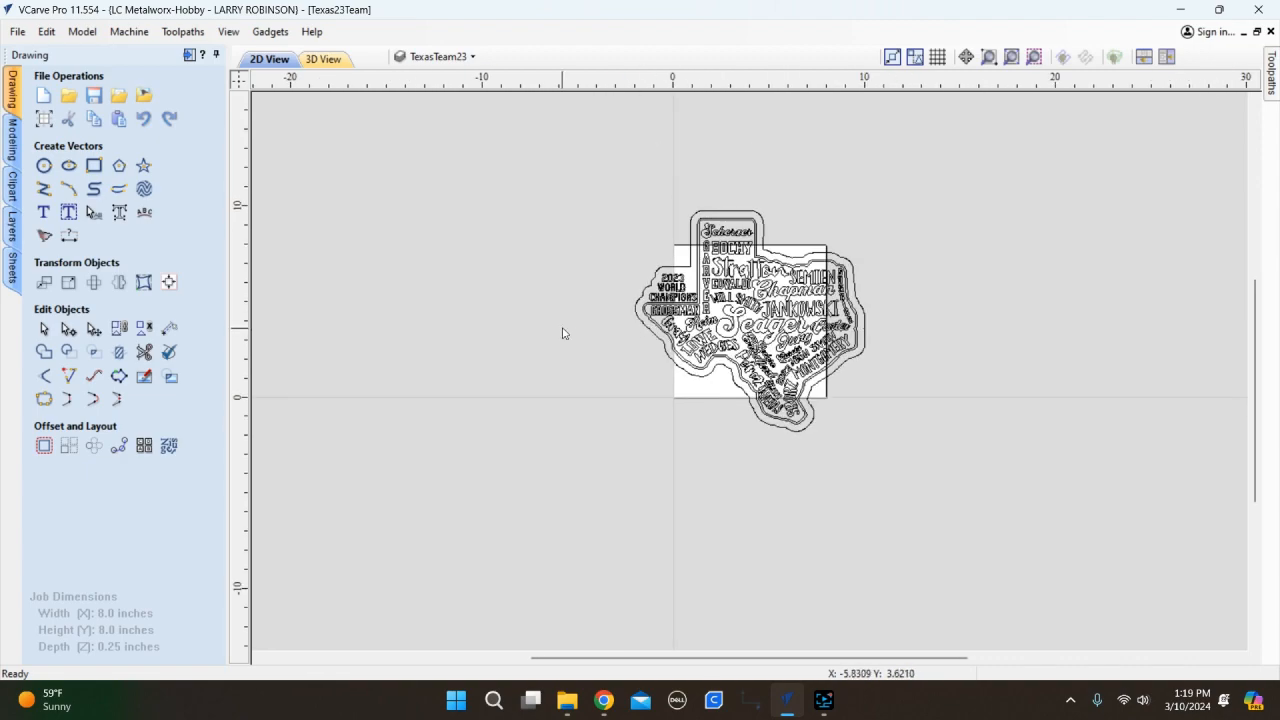
scroll(795, 330, up, 2)
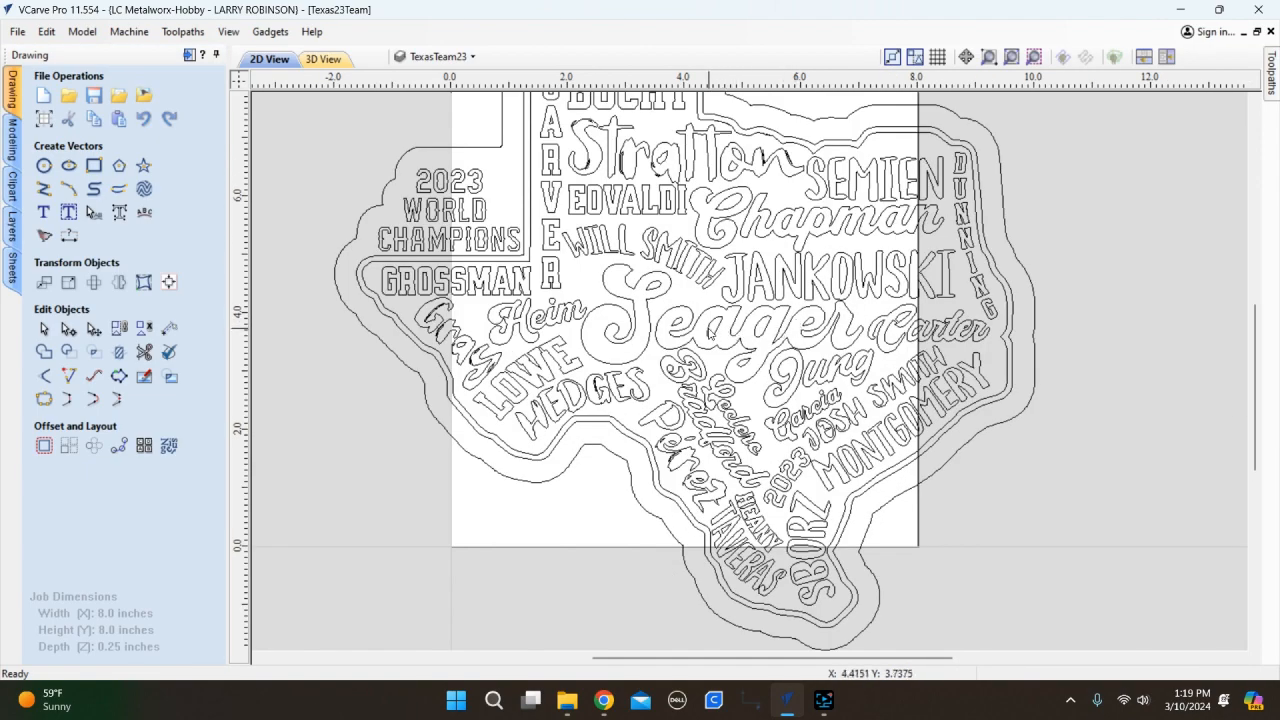
Delete the sliver inside Stratton's S and the eye-shaped fragment atop it.
scroll(630, 158, up, 4)
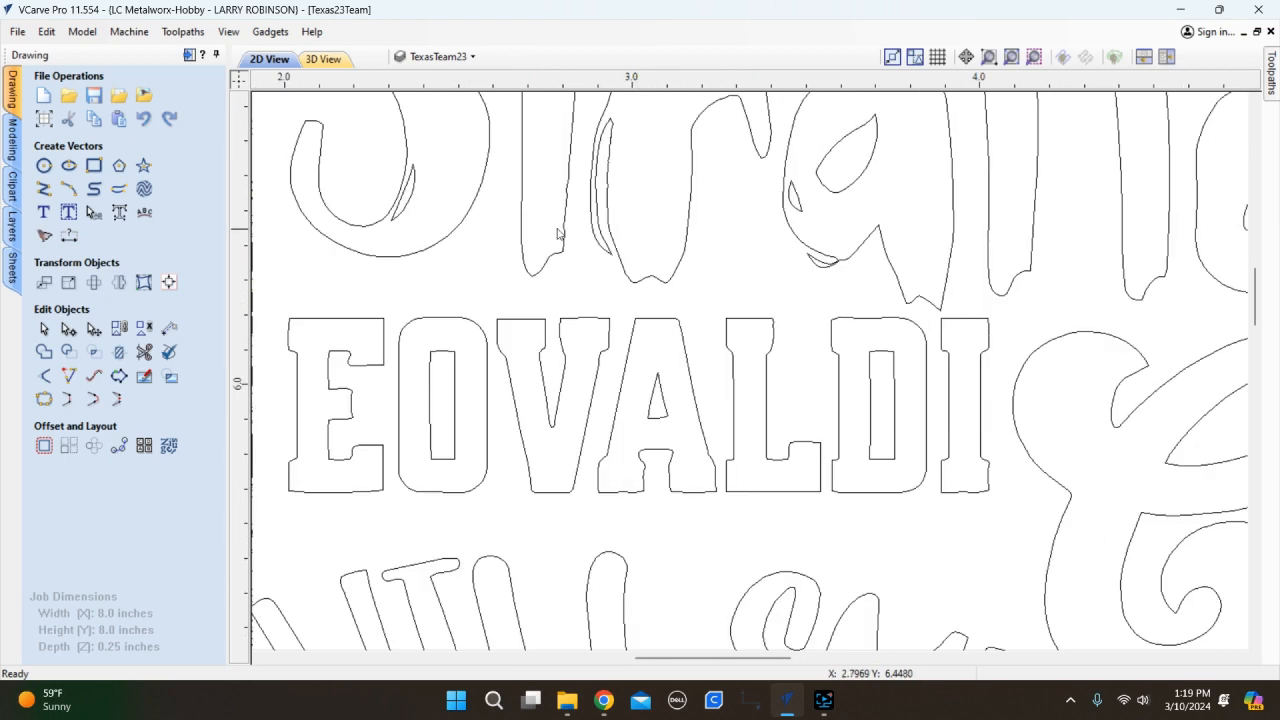
scroll(405, 190, down, 3)
click(410, 184)
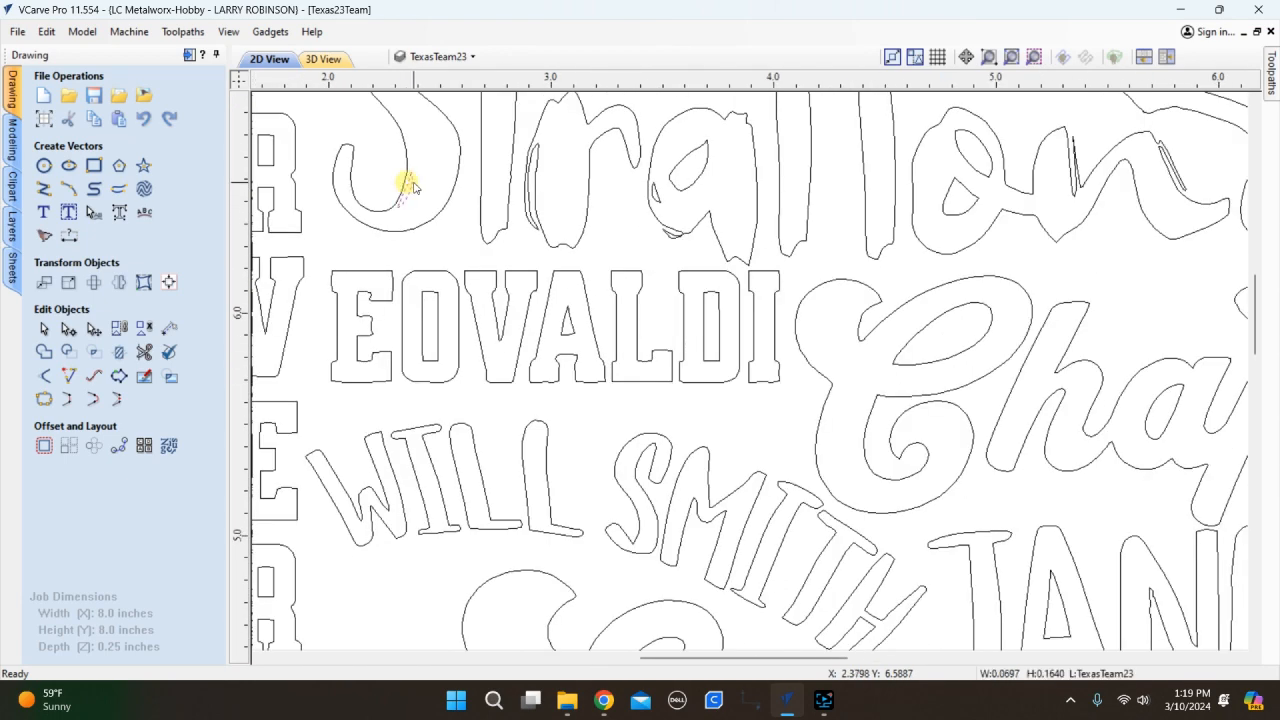
scroll(432, 180, up, 5)
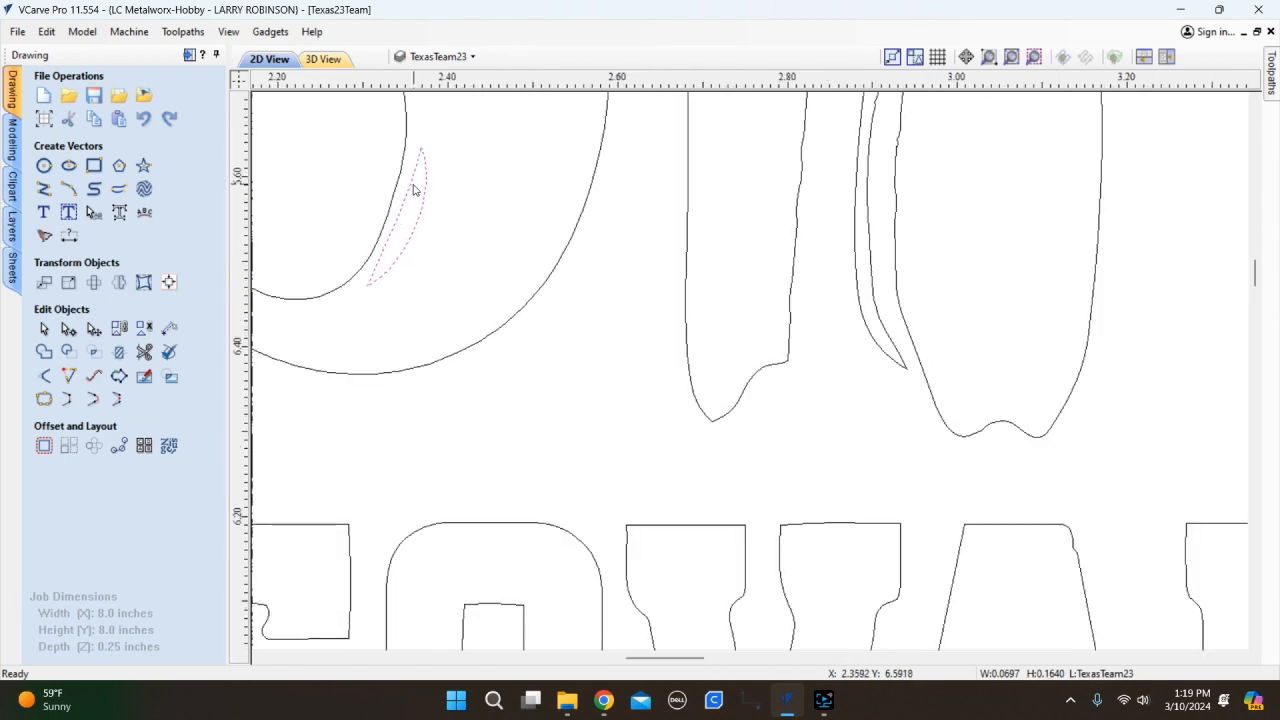
key(Delete)
scroll(474, 306, down, 6)
scroll(460, 214, up, 3)
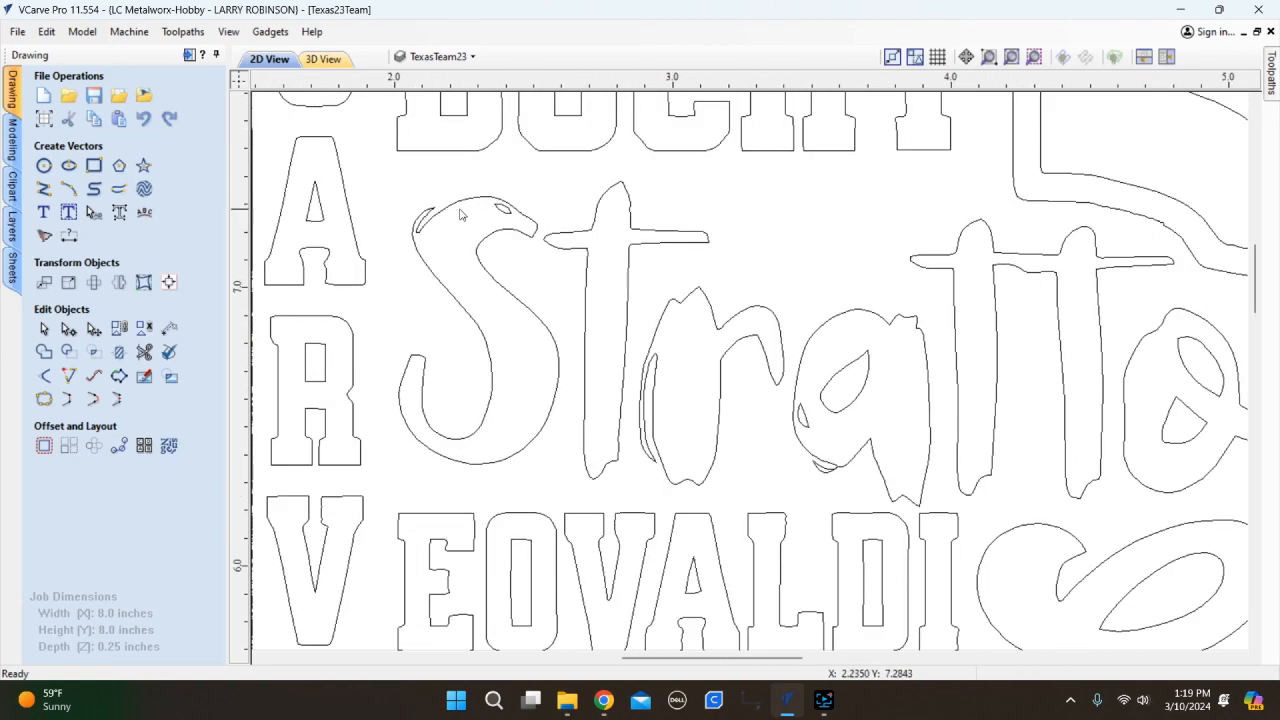
scroll(460, 214, up, 3)
click(507, 210)
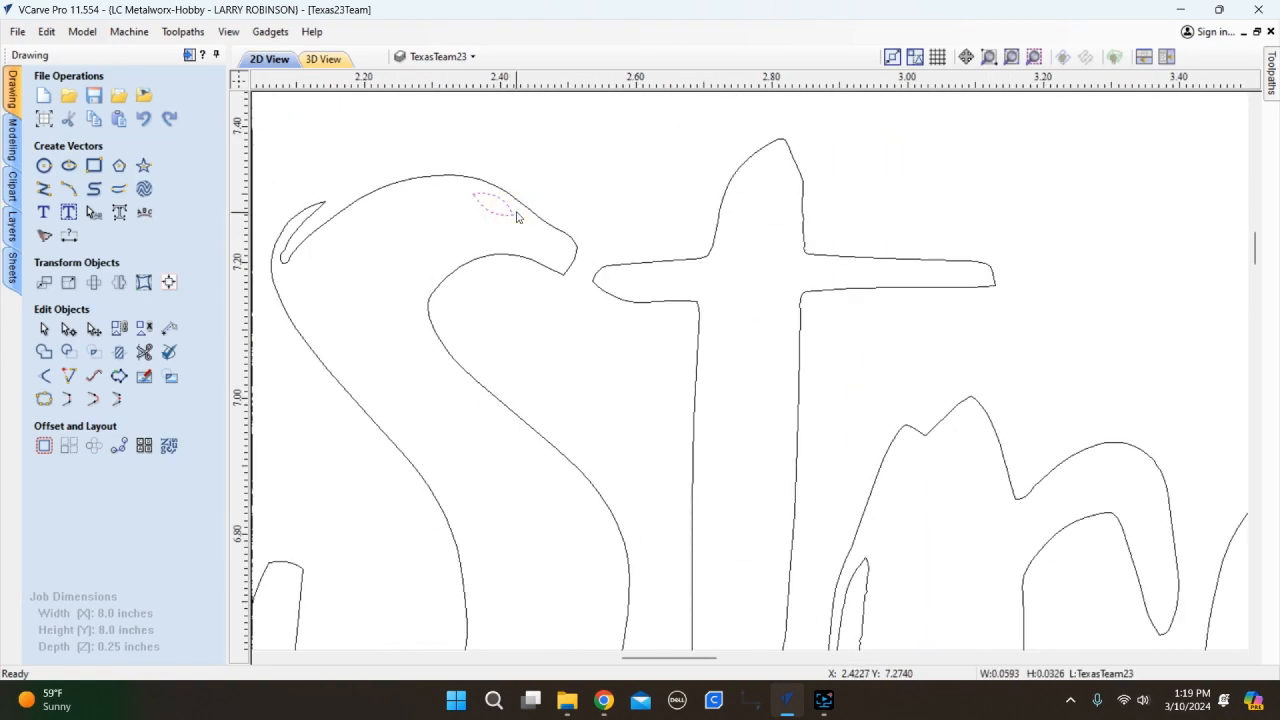
key(Delete)
Delete the stray sliver beside the letter a and zoom in on the junction beneath it.
scroll(517, 216, down, 5)
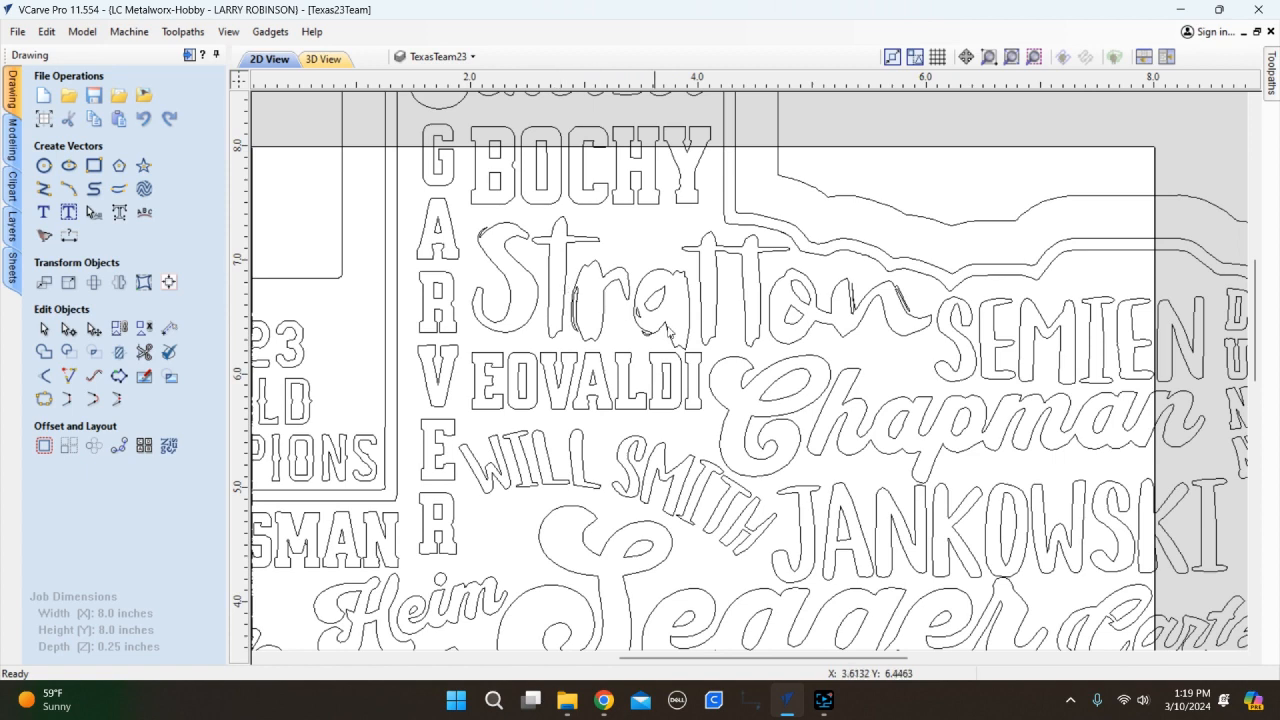
scroll(655, 323, up, 4)
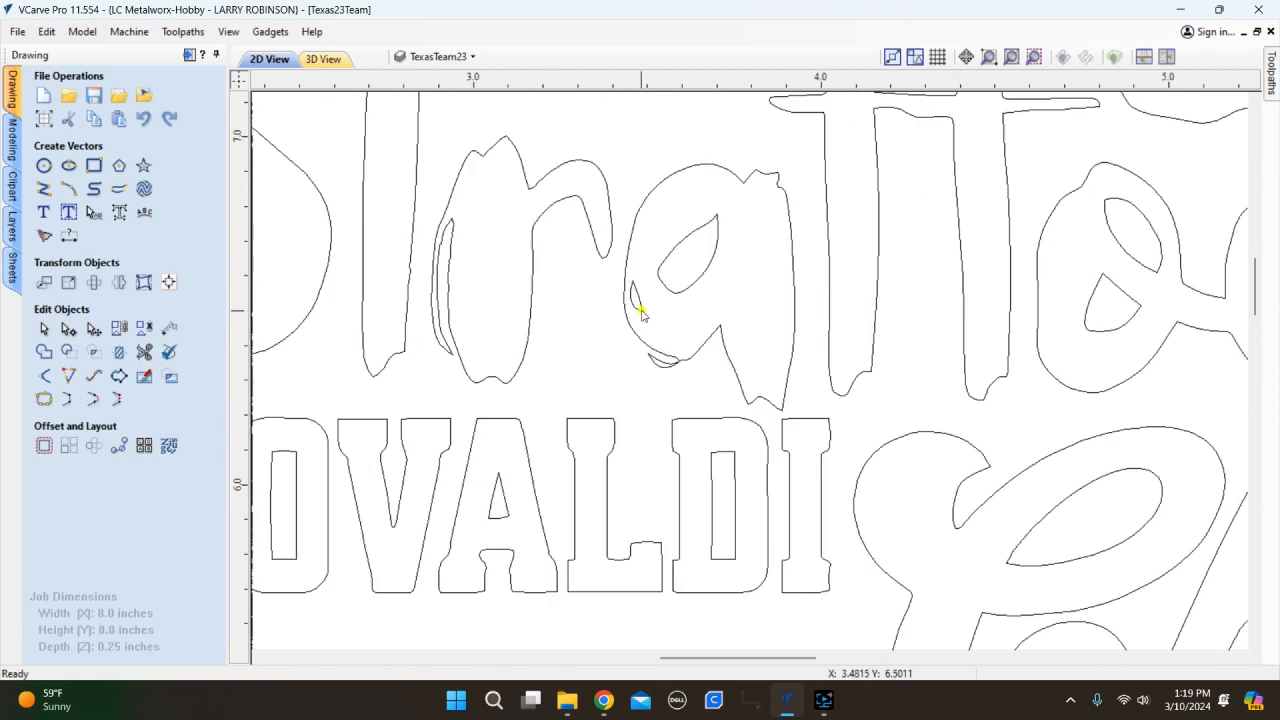
click(642, 314)
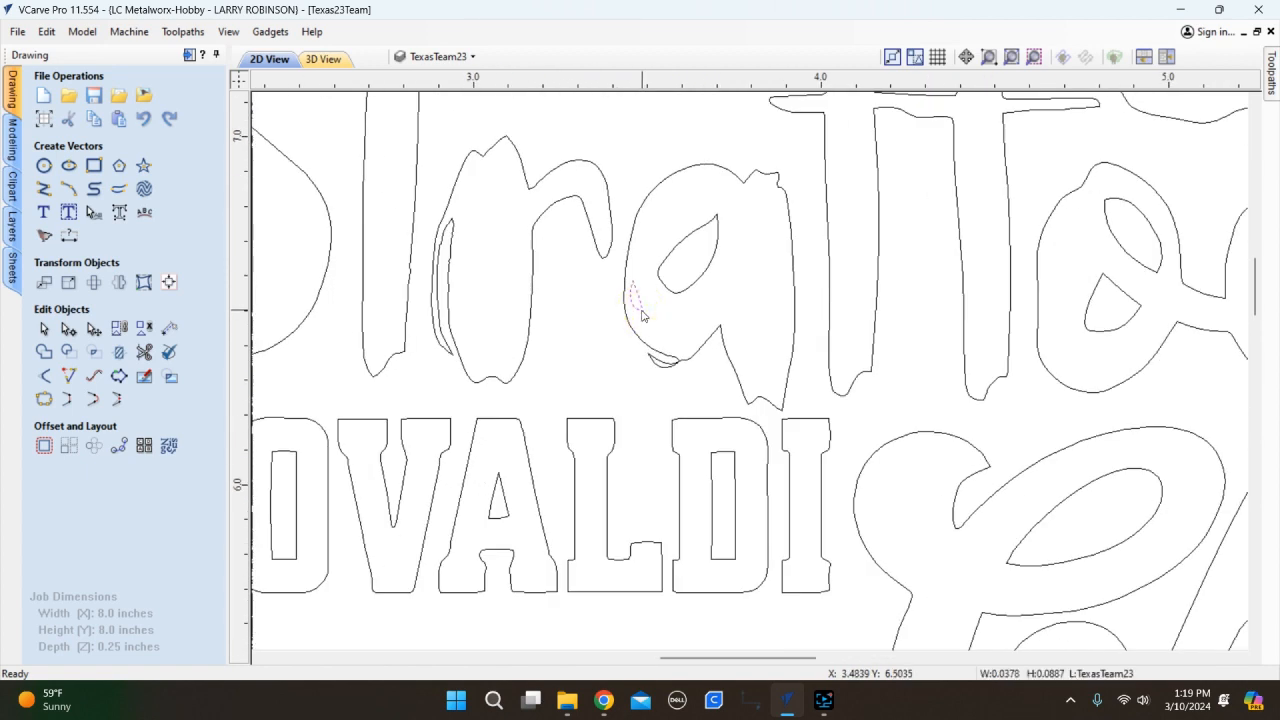
key(Delete)
scroll(681, 377, up, 4)
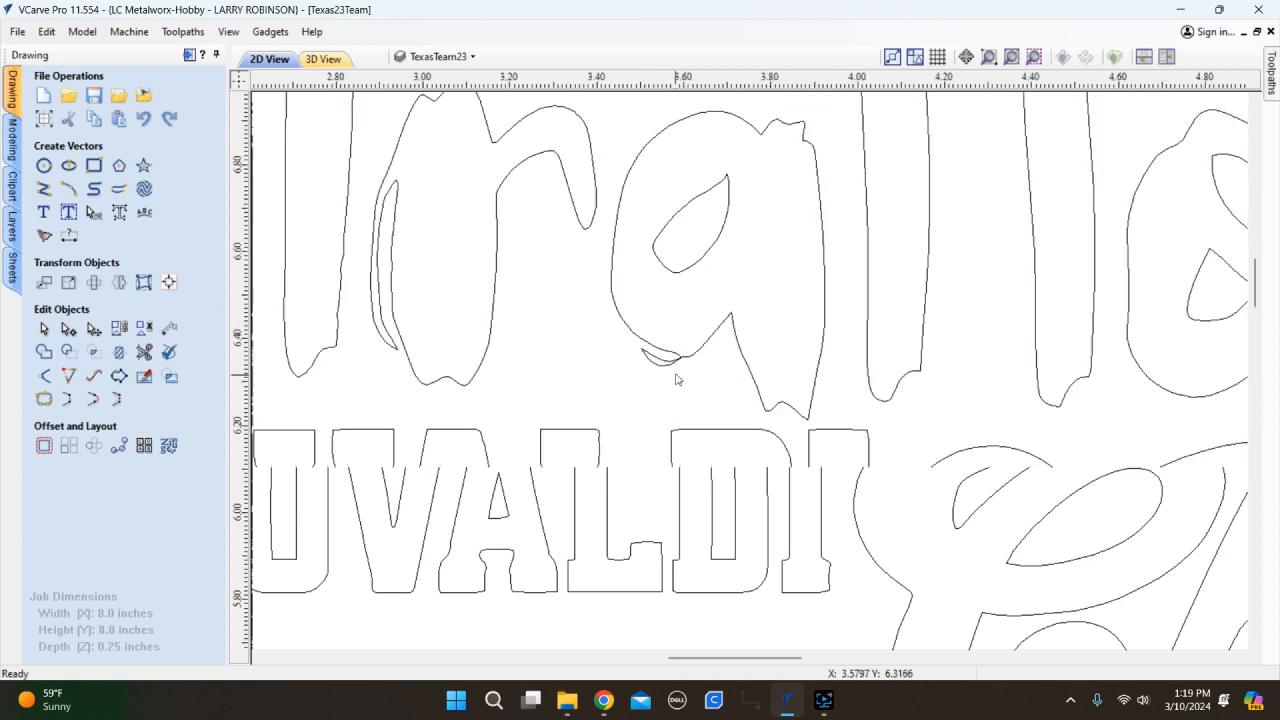
scroll(681, 350, up, 6)
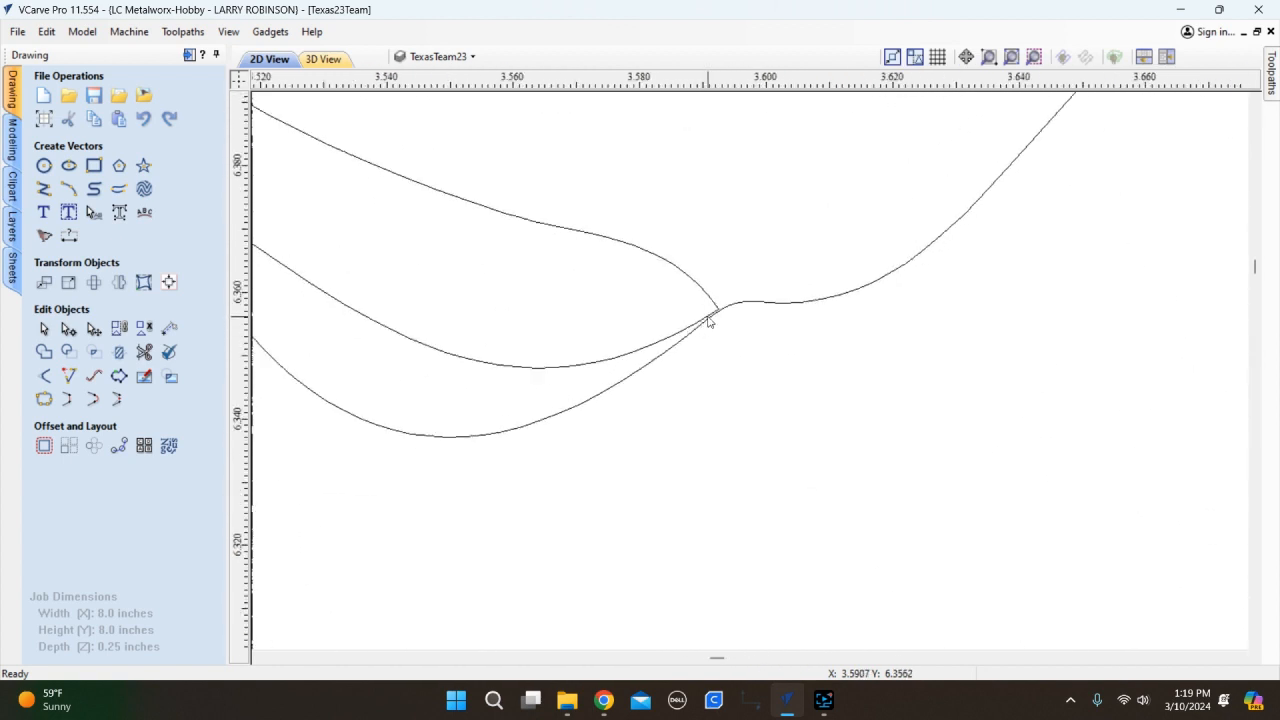
scroll(711, 318, up, 5)
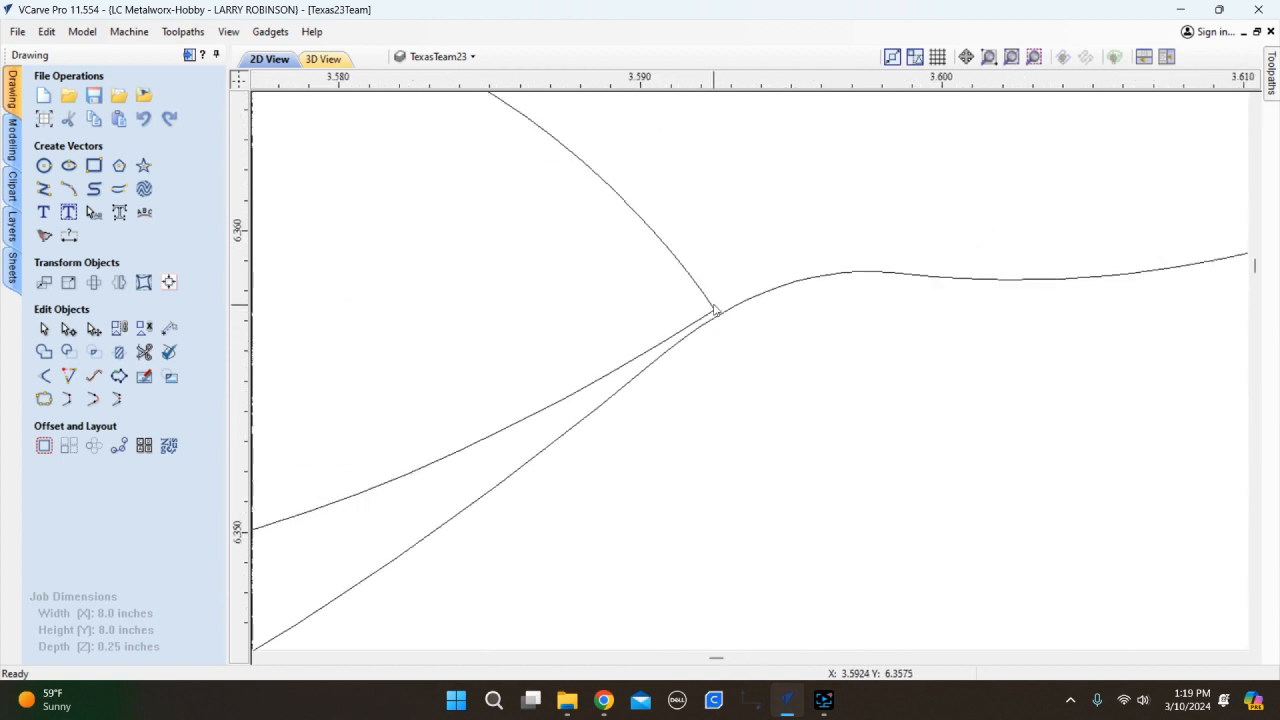
Shift the junction node beneath Stratton's 'a' slightly up and right in node editing.
click(715, 310)
key(n)
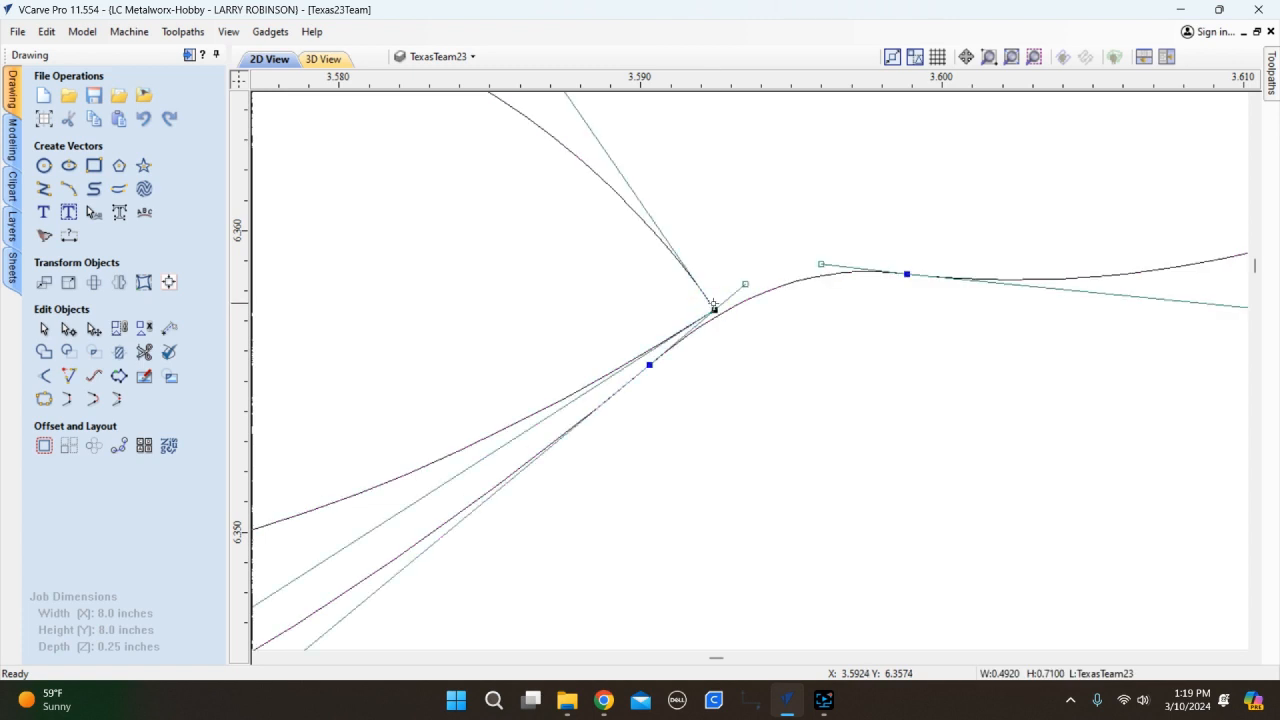
scroll(710, 325, up, 2)
drag(723, 289, 758, 285)
scroll(728, 309, down, 2)
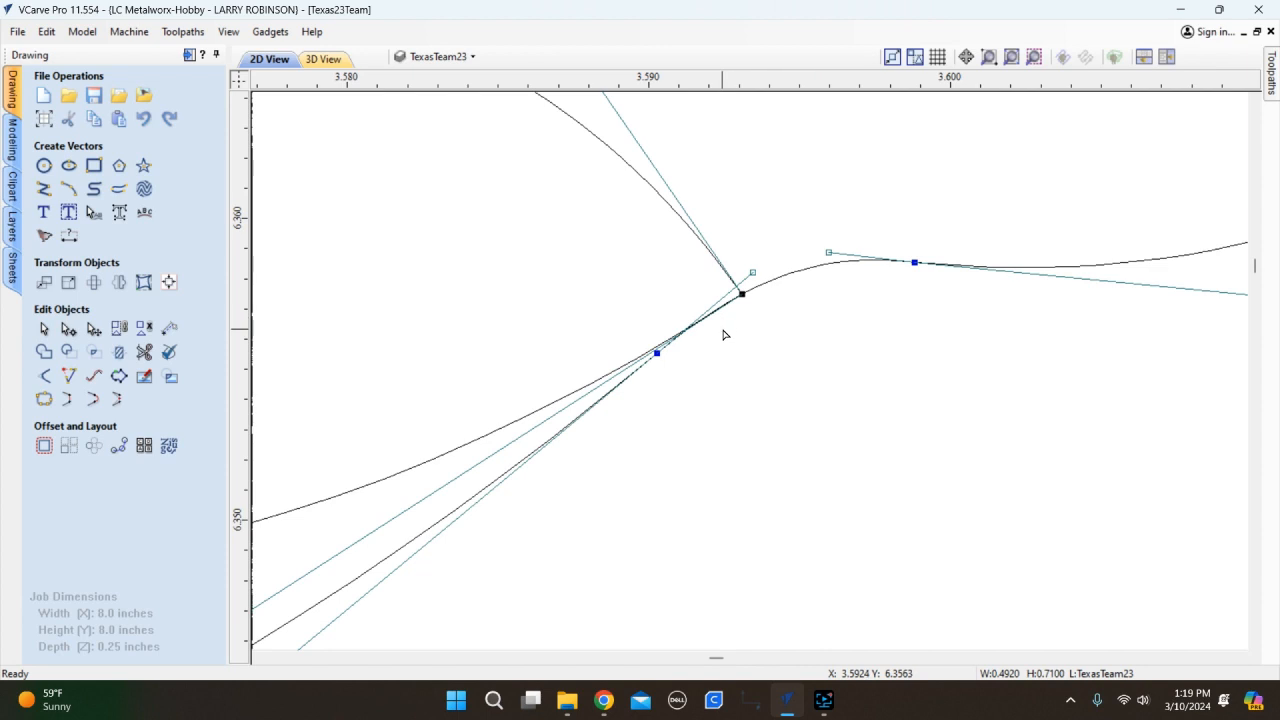
key(n)
scroll(722, 336, down, 5)
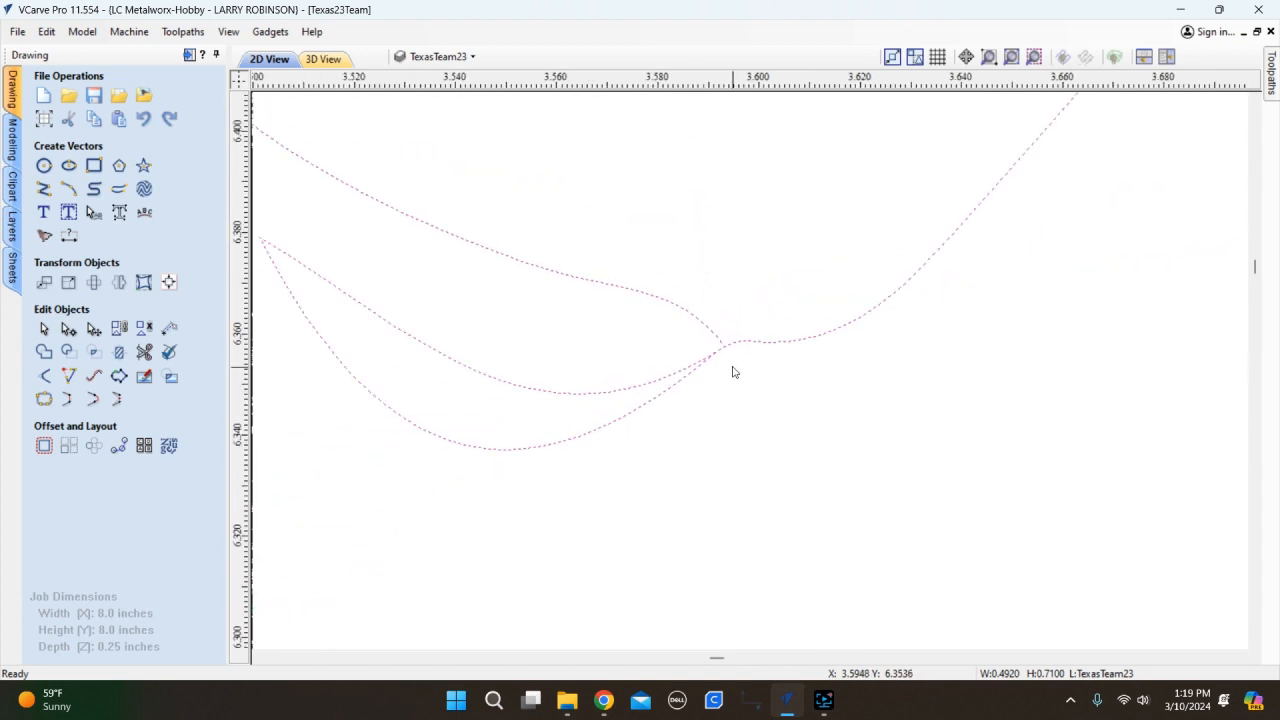
click(752, 398)
scroll(665, 410, up, 2)
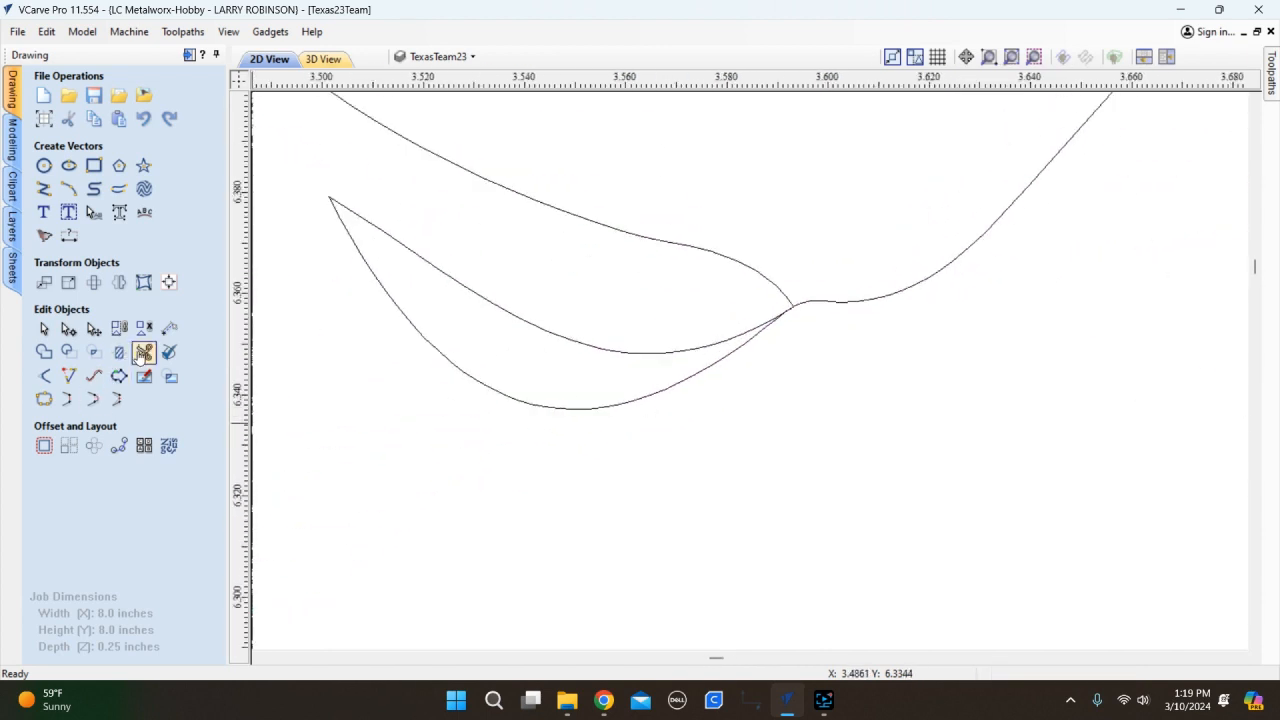
Try Interactive Vector Trim on the overlapping curves at the junction, then close it untrimmed.
click(143, 351)
click(590, 349)
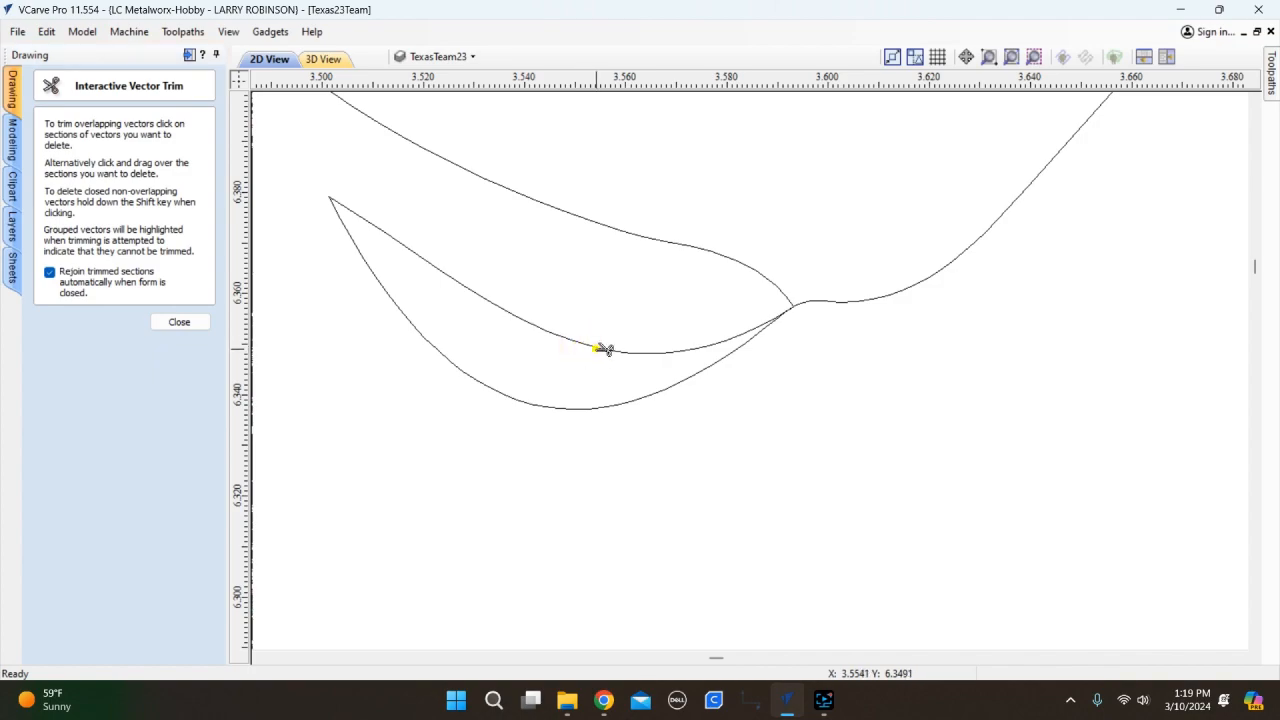
scroll(642, 398, down, 9)
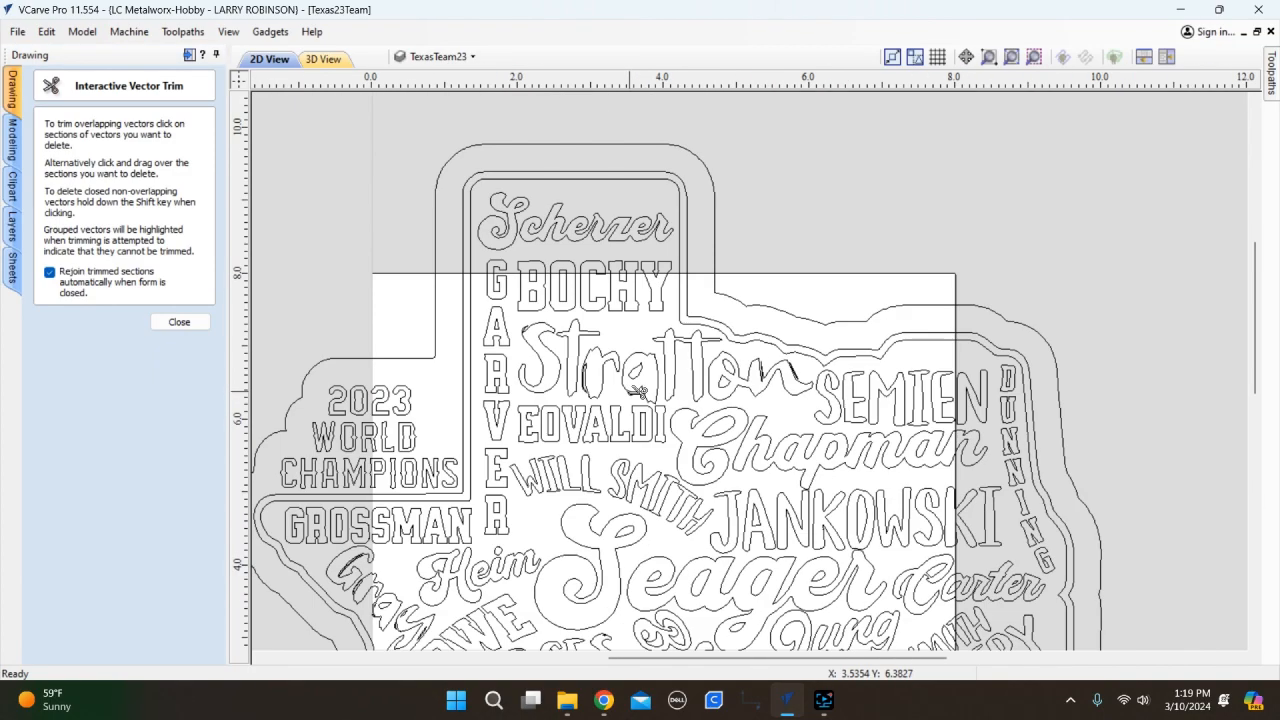
scroll(636, 420, up, 3)
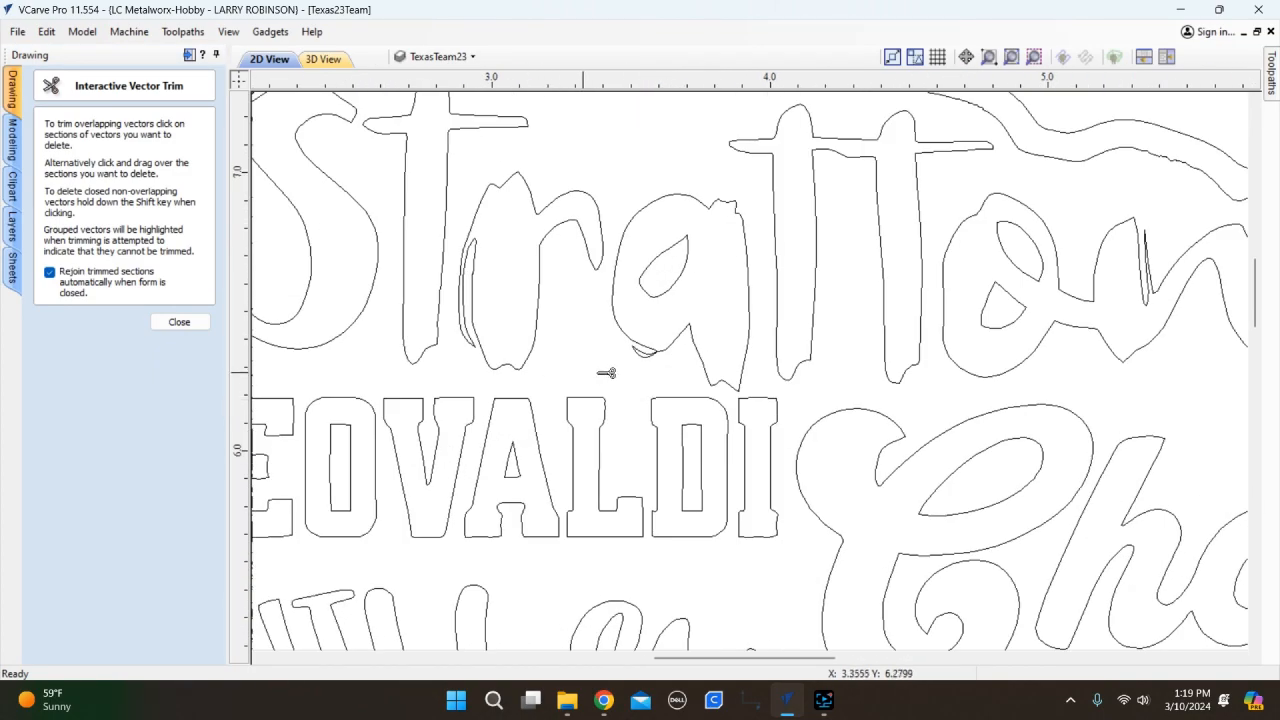
scroll(652, 368, up, 2)
scroll(655, 367, up, 7)
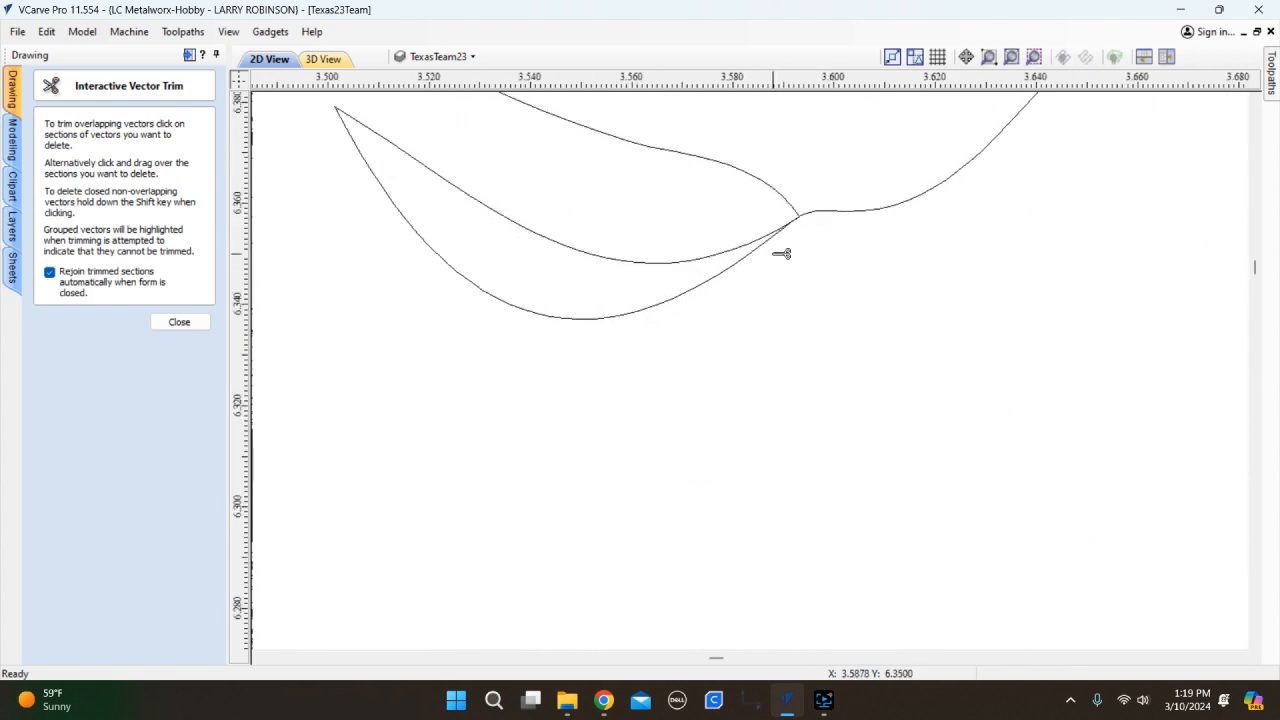
scroll(817, 201, up, 4)
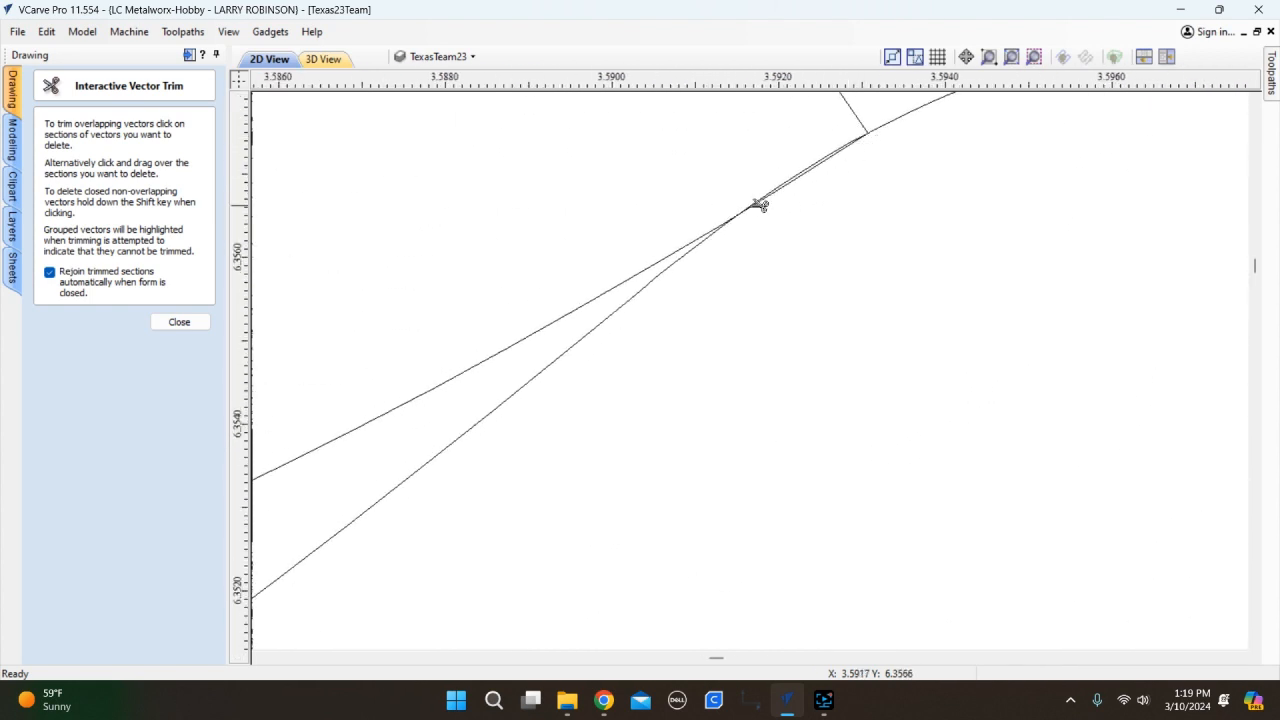
click(688, 246)
click(196, 321)
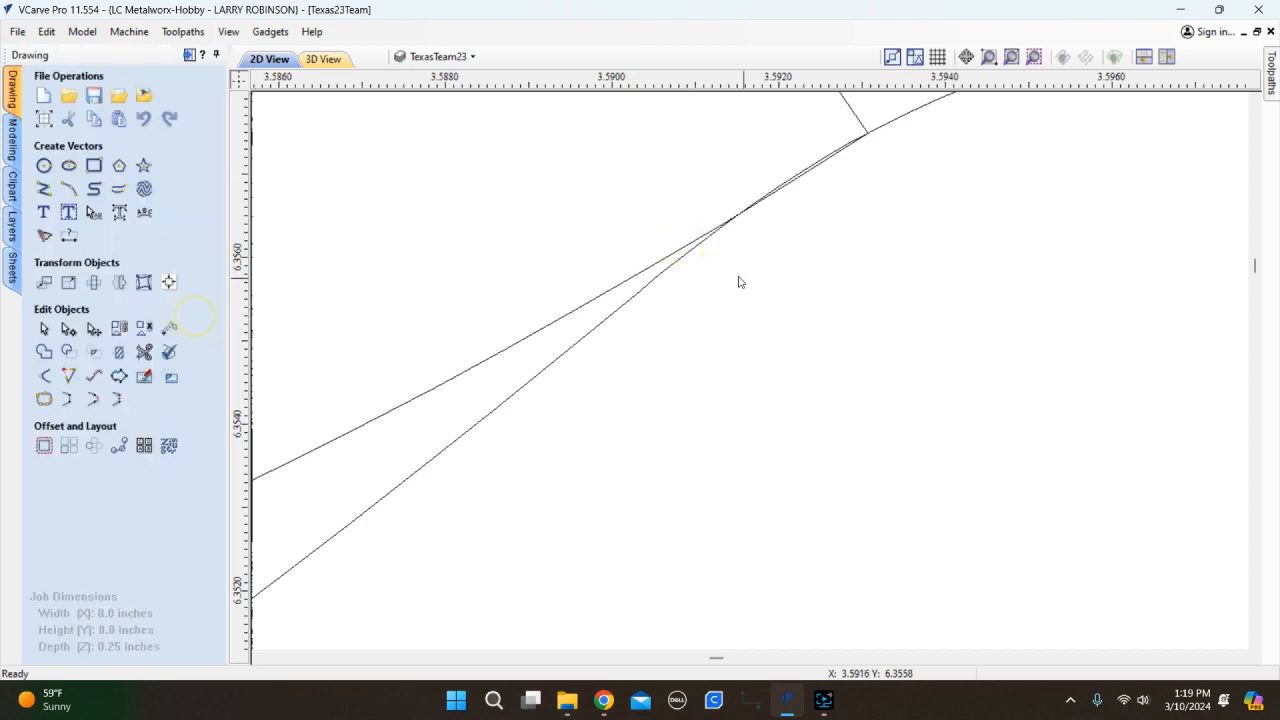
In node editing, delete the four overlapping curve spans at the junction beneath Stratton's 'a'.
click(654, 268)
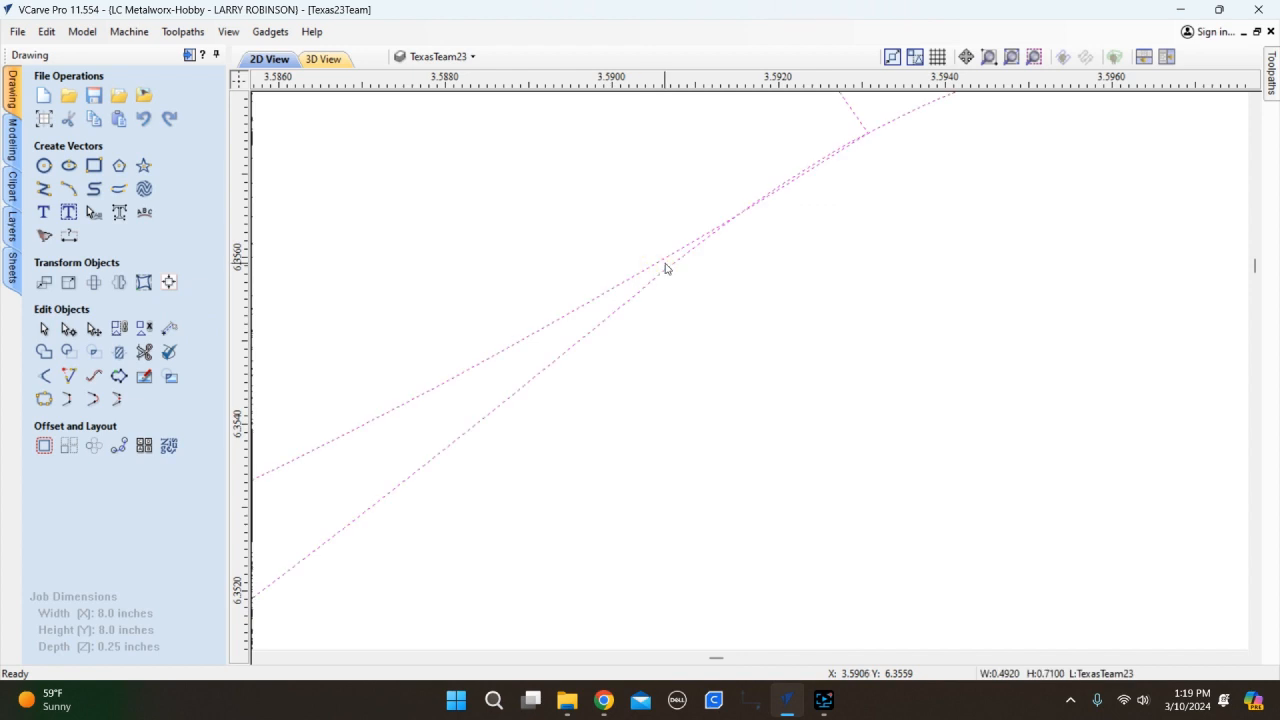
key(n)
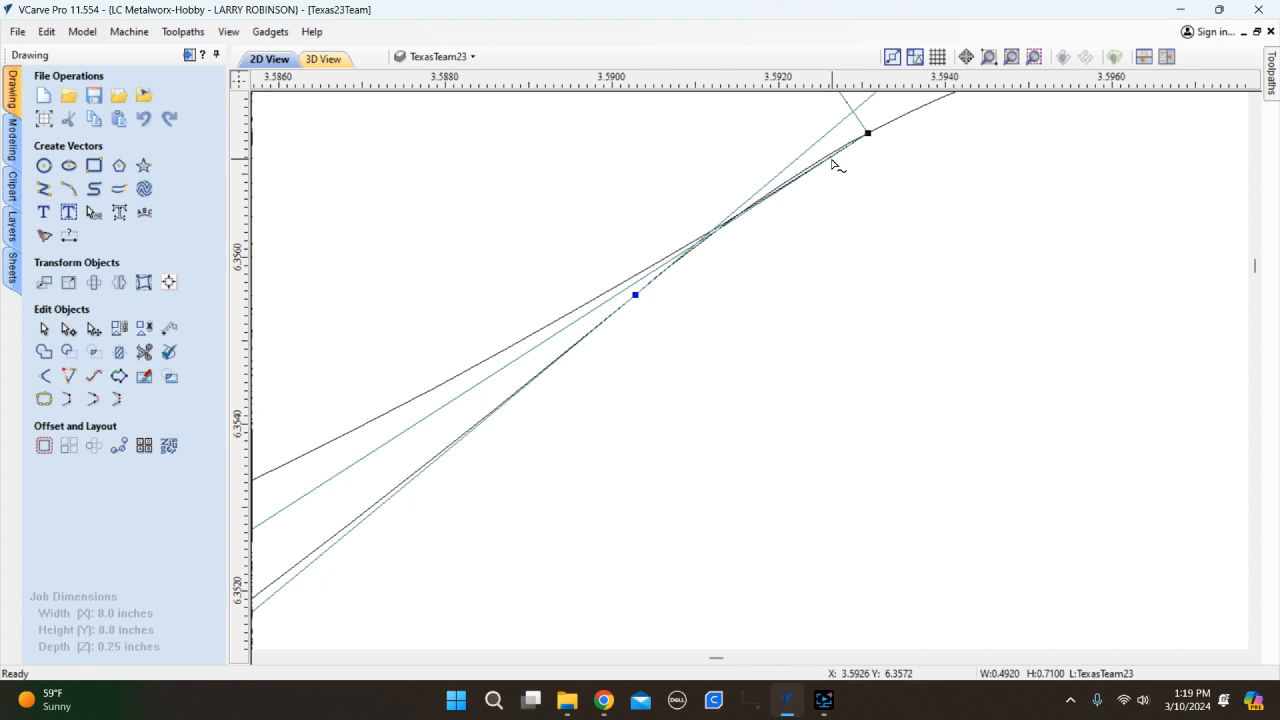
key(r)
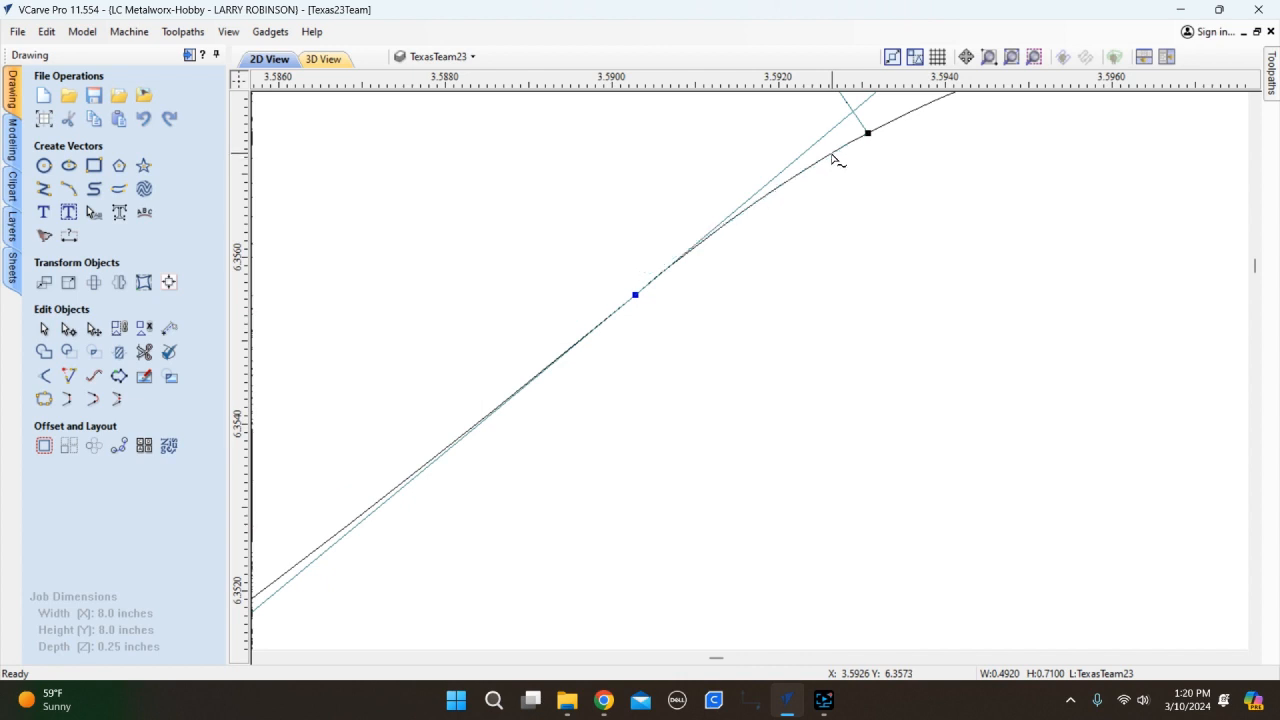
key(r)
scroll(731, 266, down, 10)
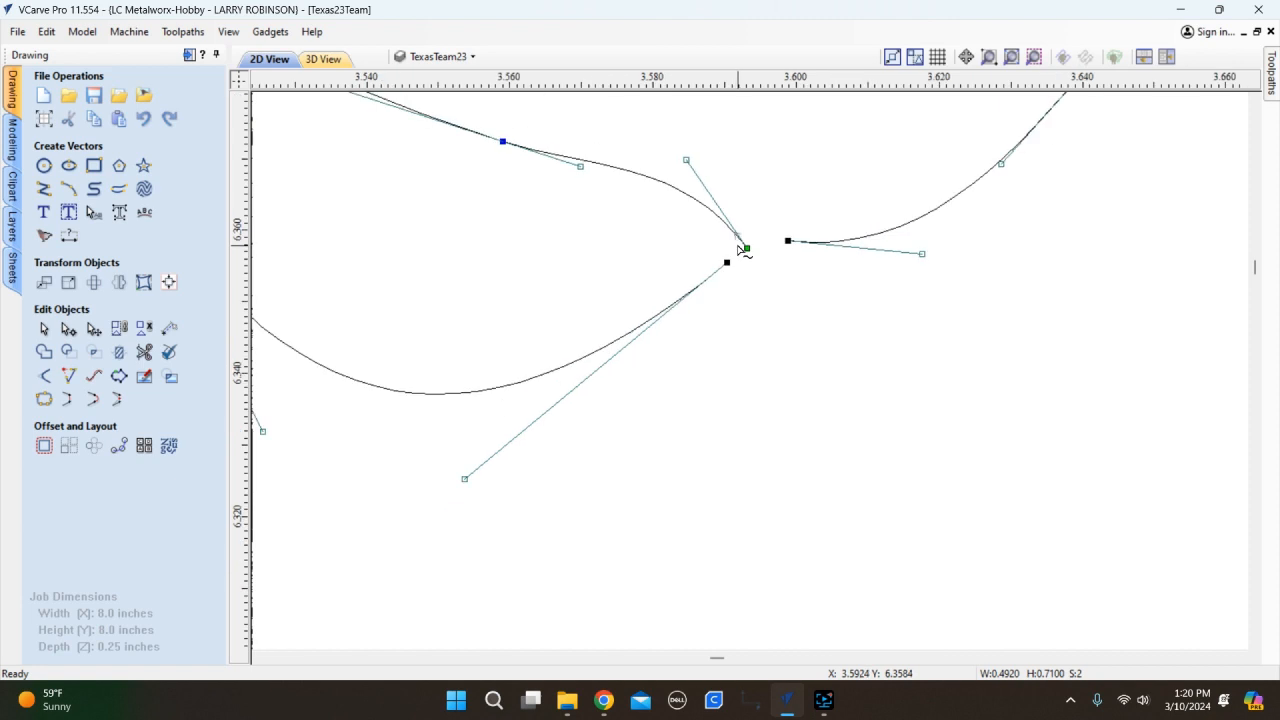
key(r)
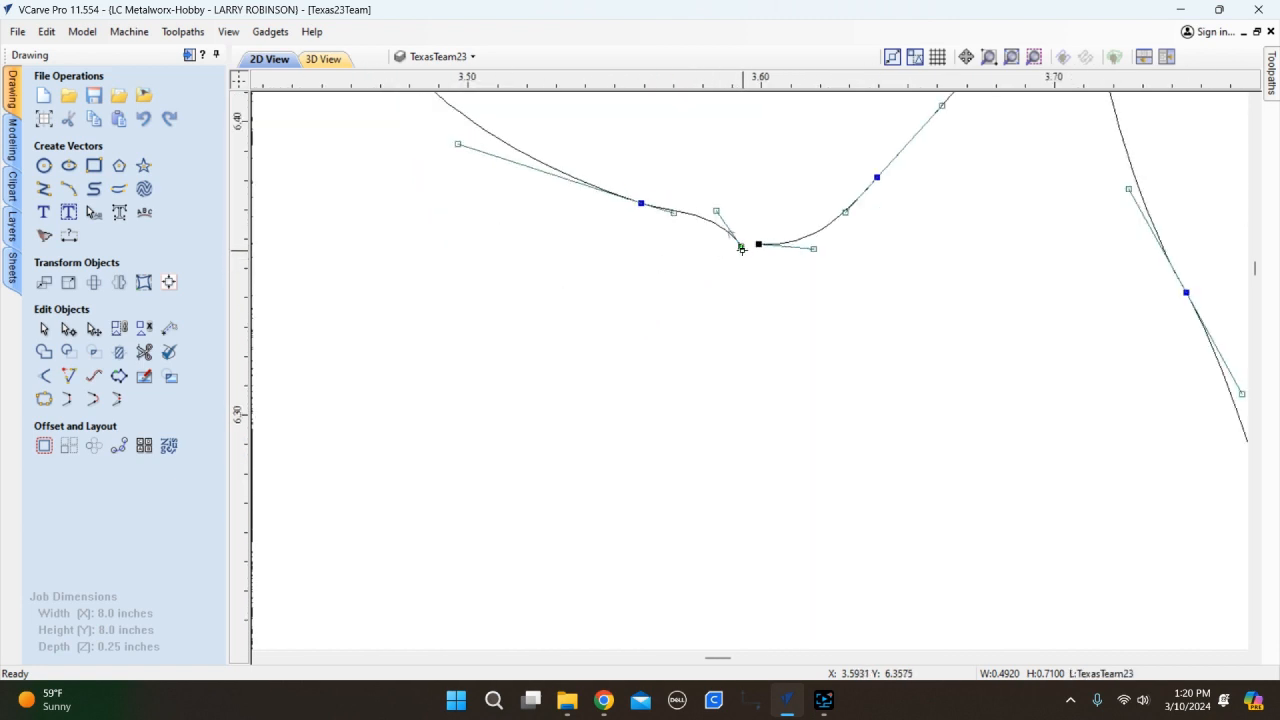
key(r)
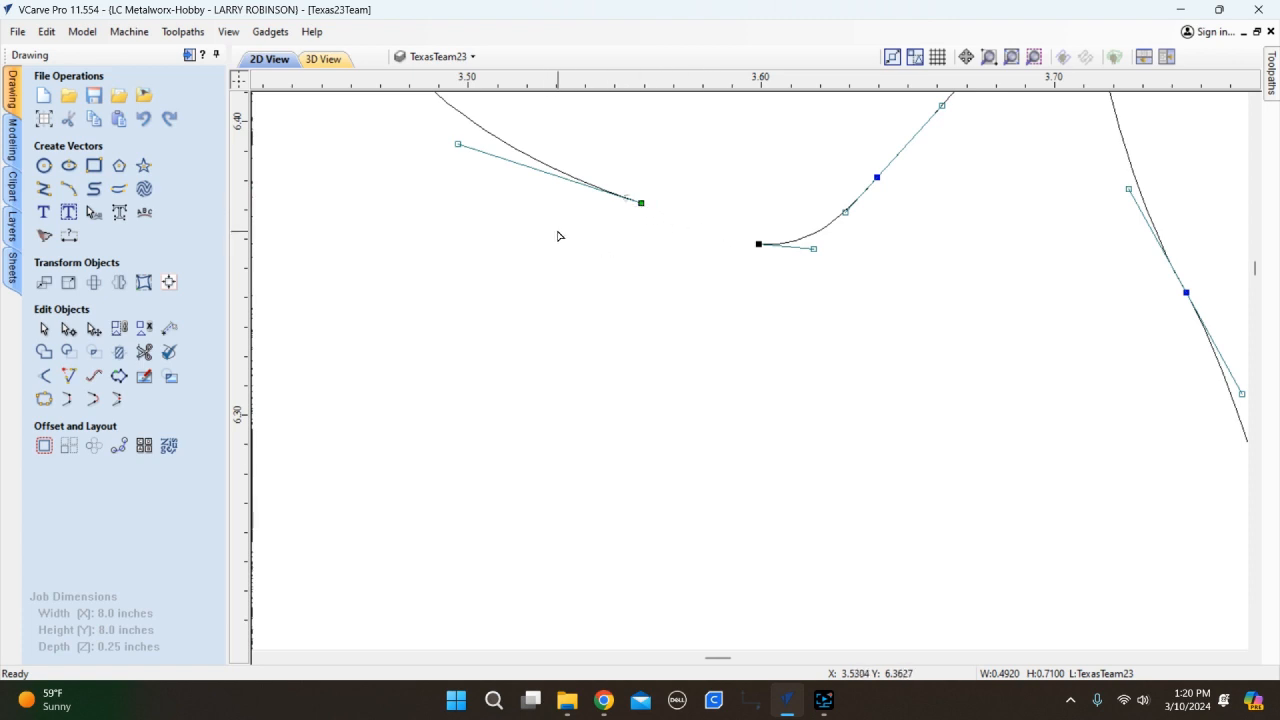
Draw an arc bridging the two open curve ends beneath Stratton's 'a'.
key(n)
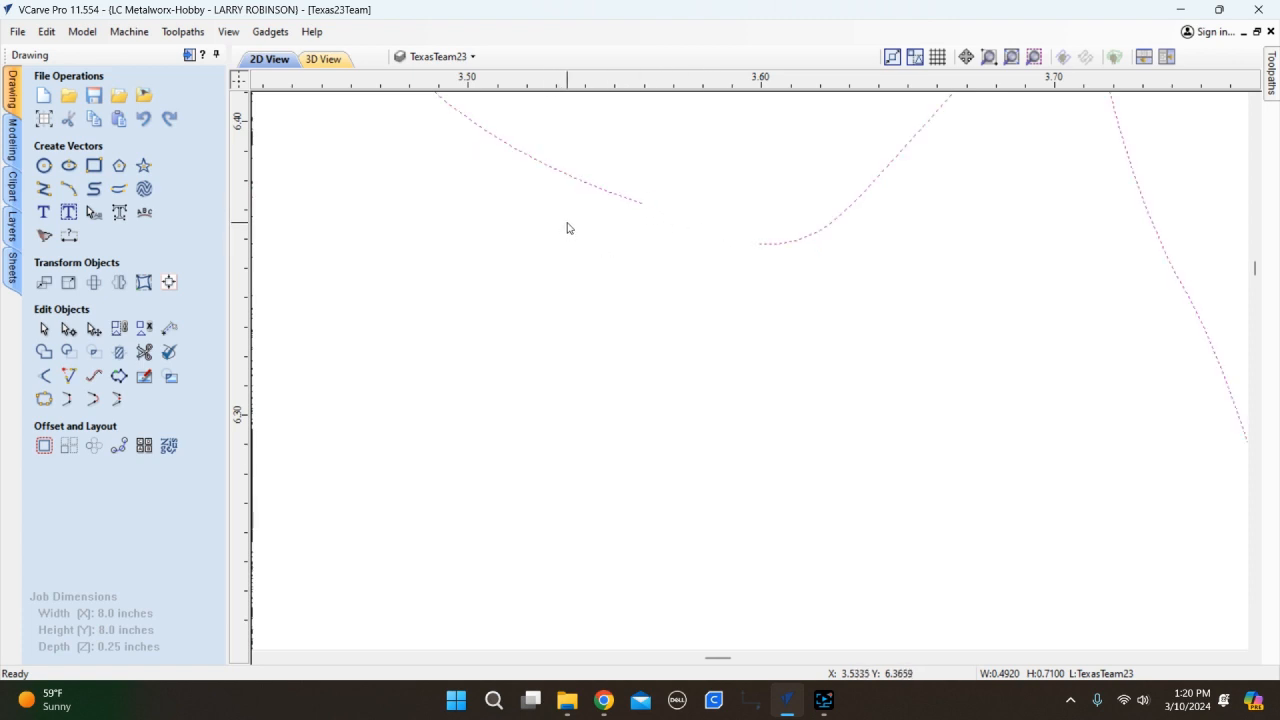
click(68, 188)
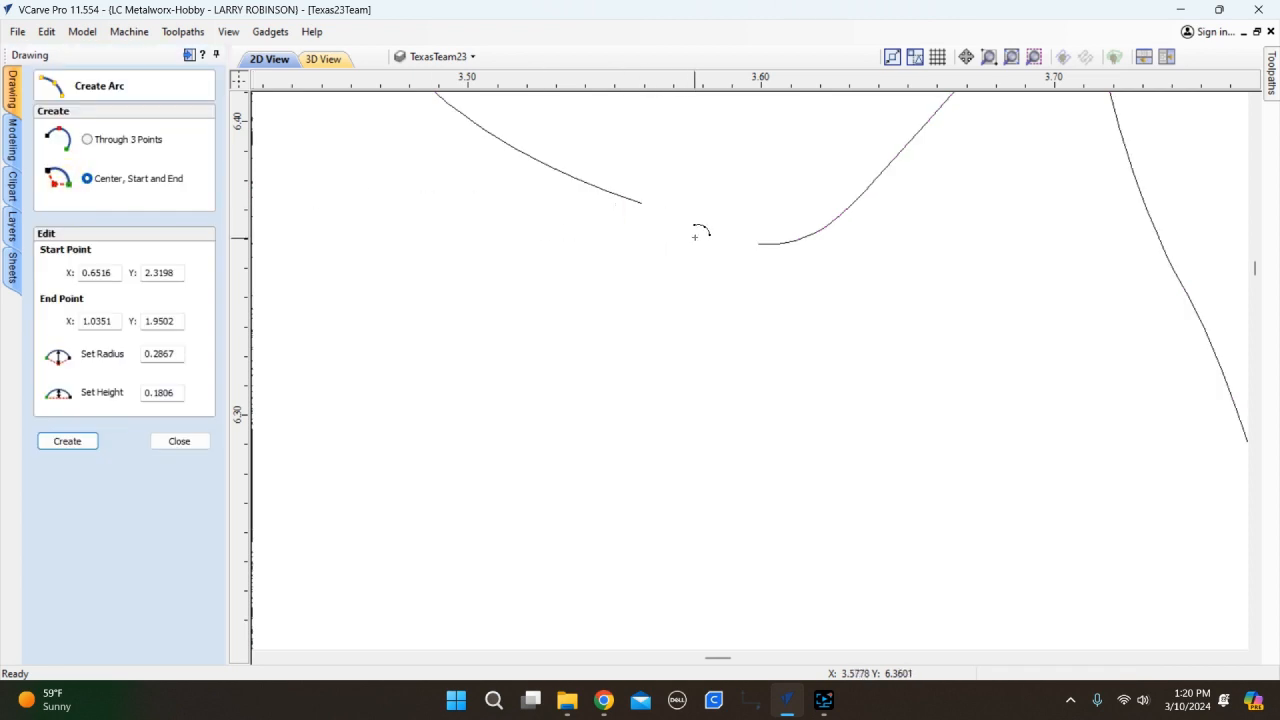
click(757, 244)
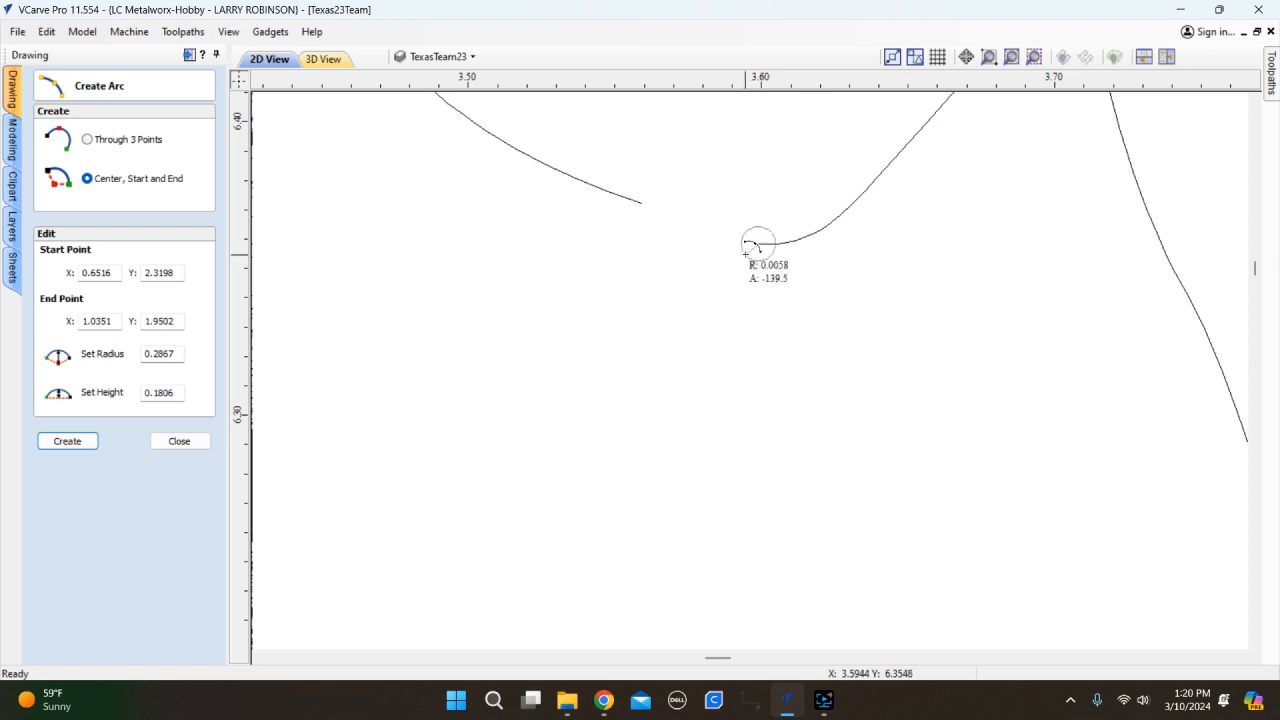
click(644, 206)
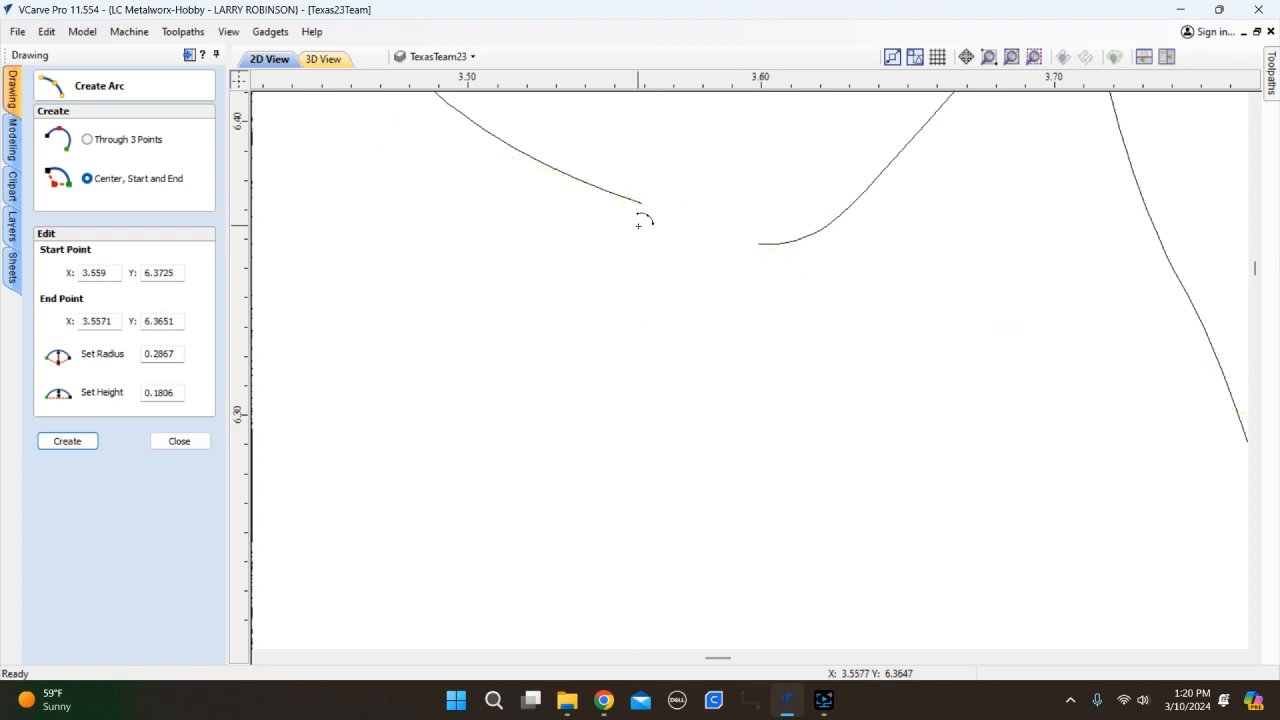
click(639, 224)
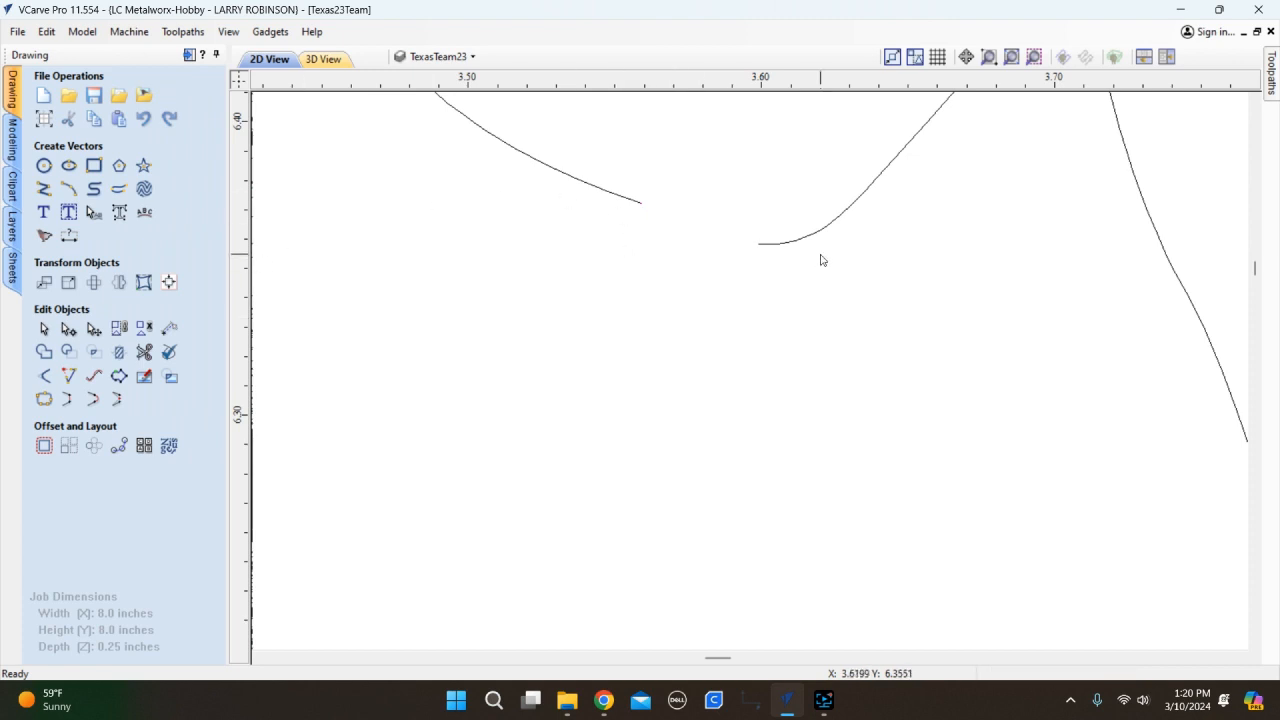
Select the repaired letter outline to check it is continuous.
scroll(781, 254, up, 2)
scroll(749, 277, down, 4)
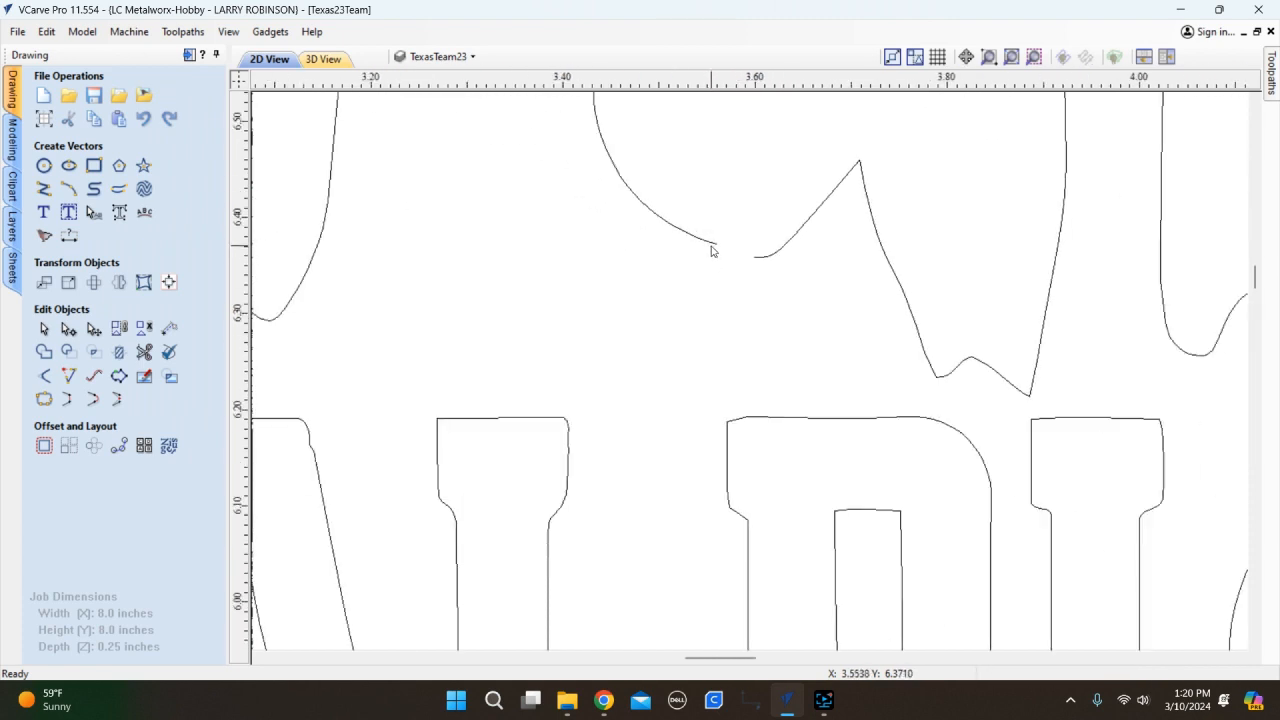
click(711, 246)
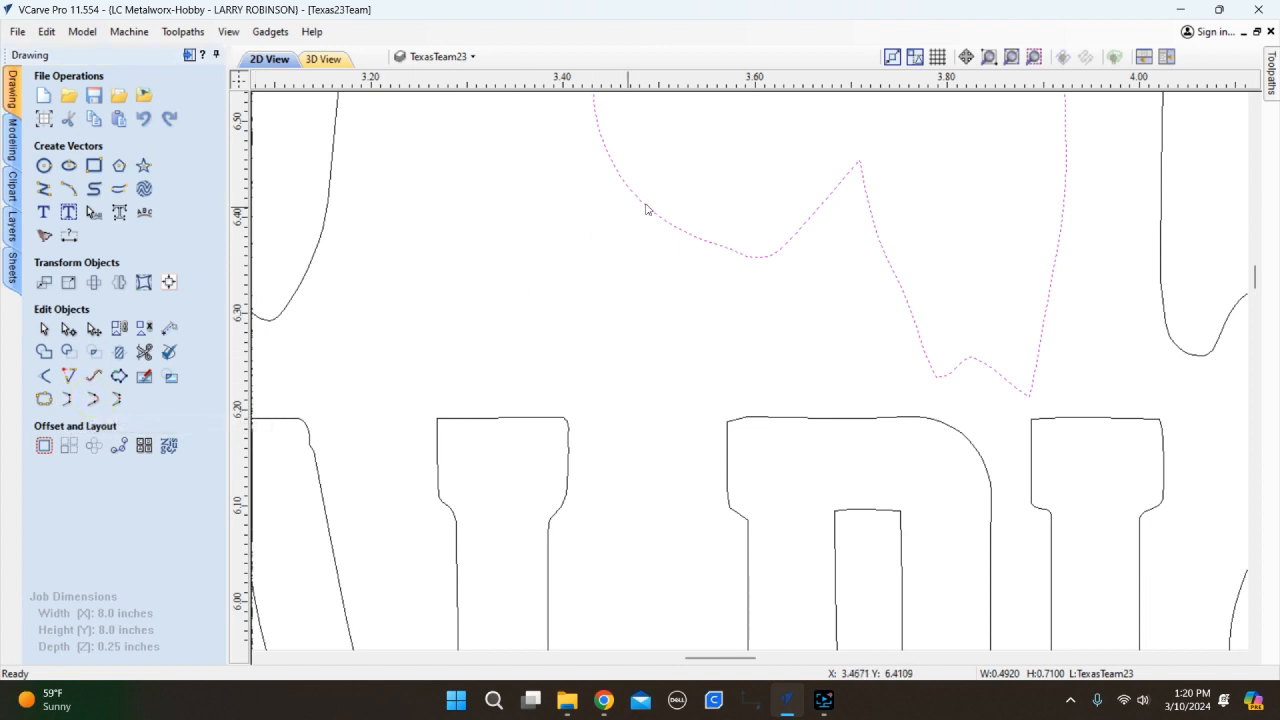
scroll(657, 285, down, 2)
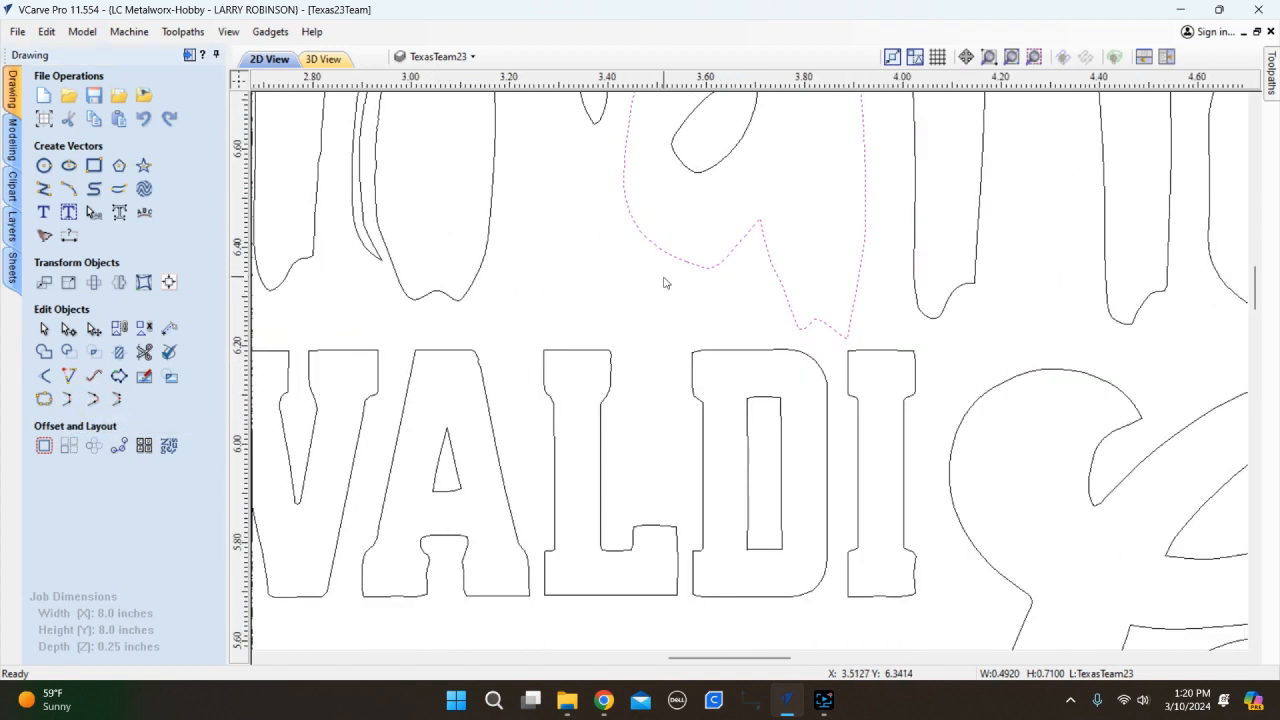
scroll(667, 282, down, 1)
scroll(672, 282, down, 2)
scroll(673, 278, up, 5)
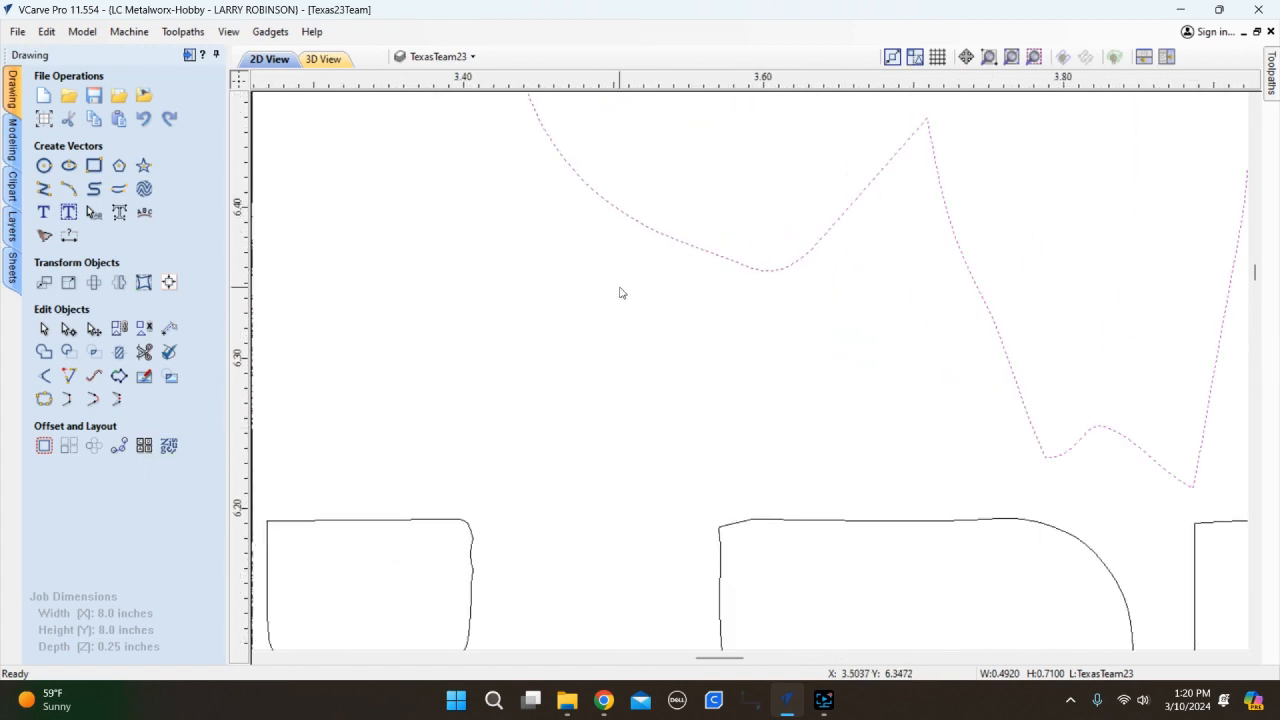
scroll(600, 312, down, 5)
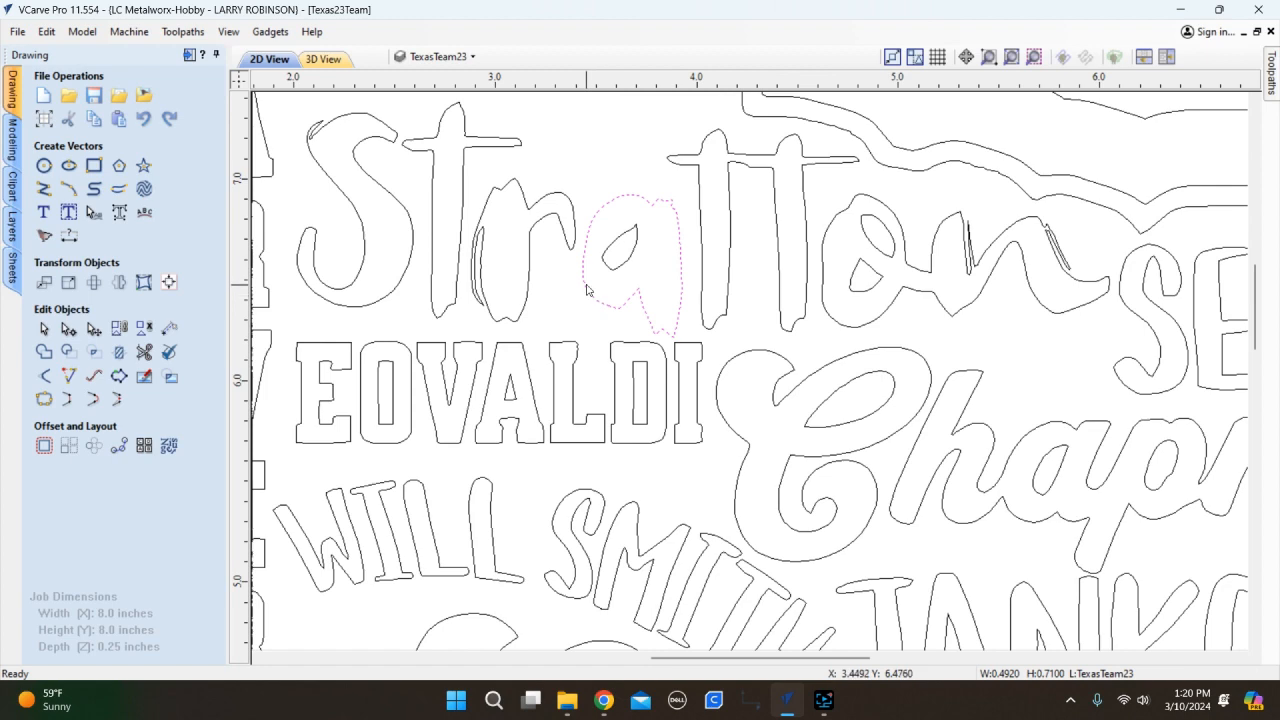
scroll(588, 312, up, 1)
click(565, 320)
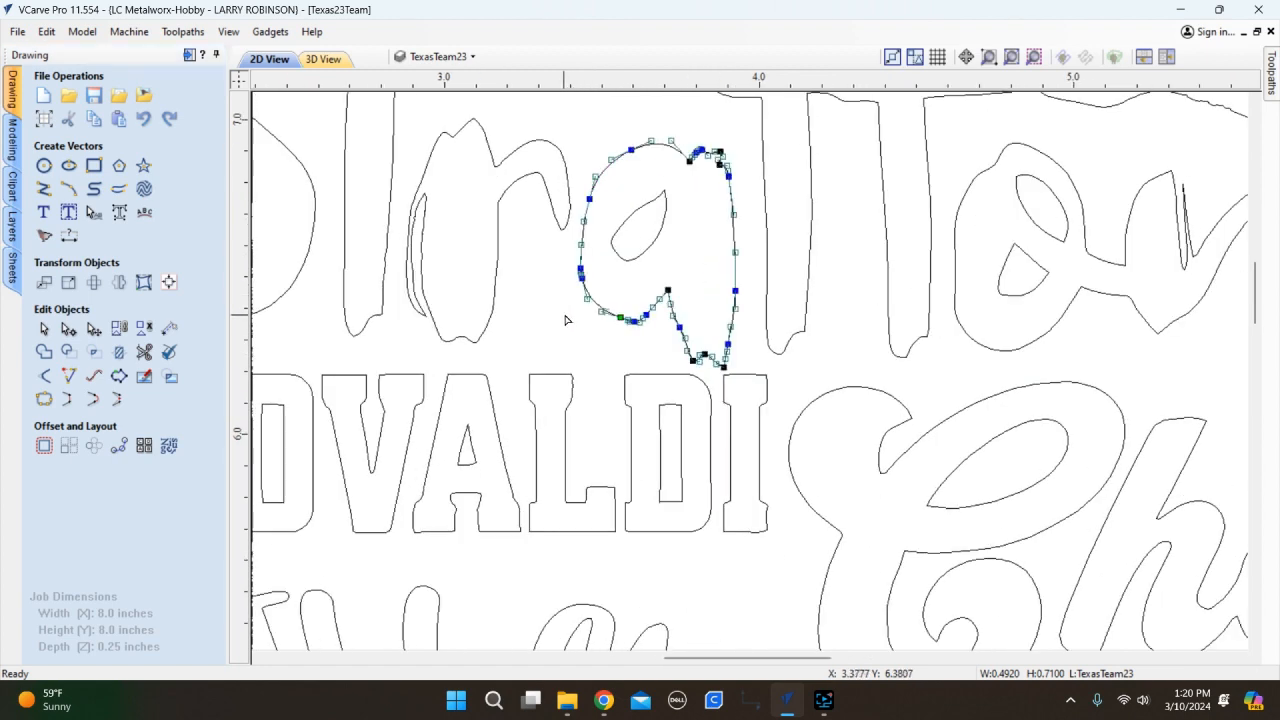
scroll(586, 288, up, 5)
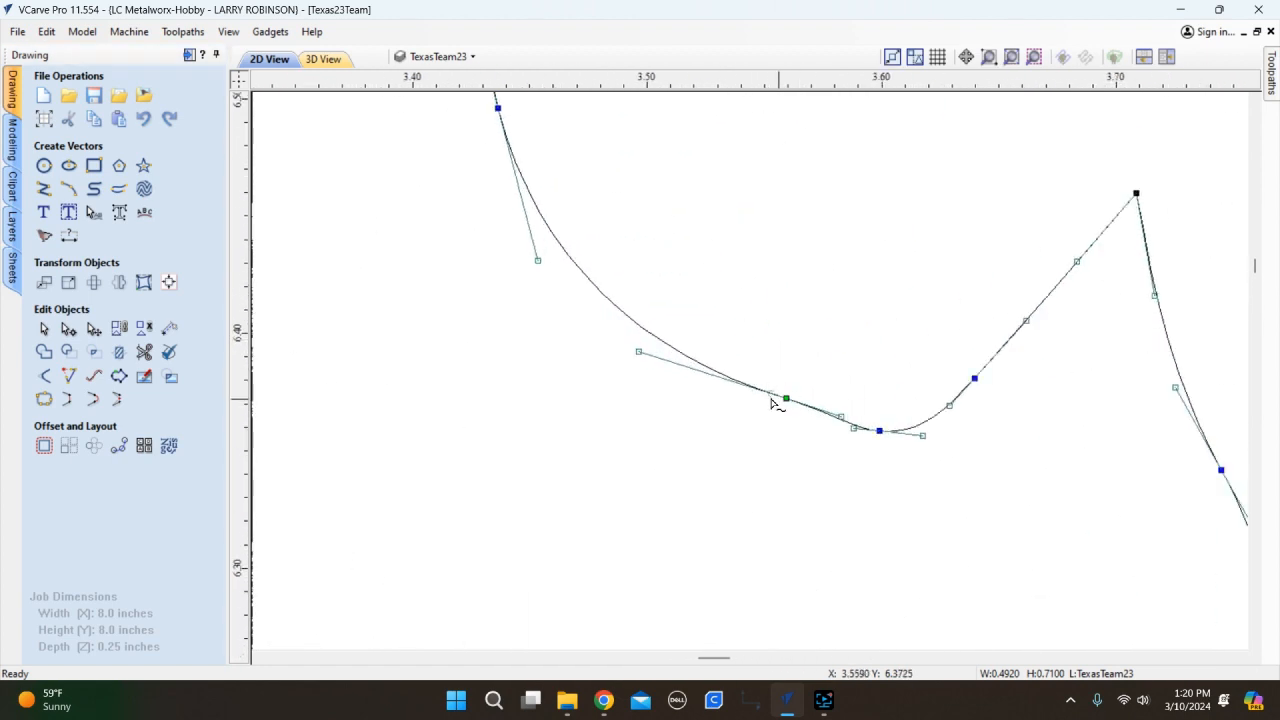
key(n)
scroll(630, 412, down, 2)
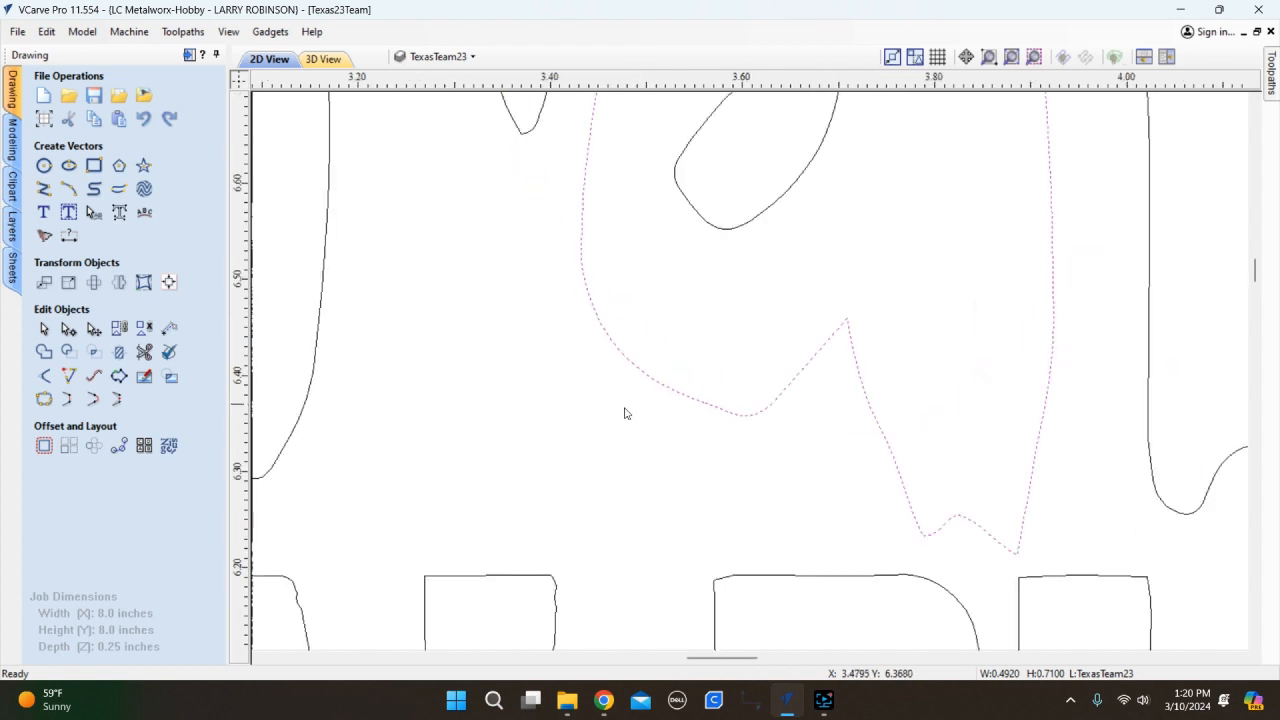
click(562, 440)
scroll(562, 440, down, 2)
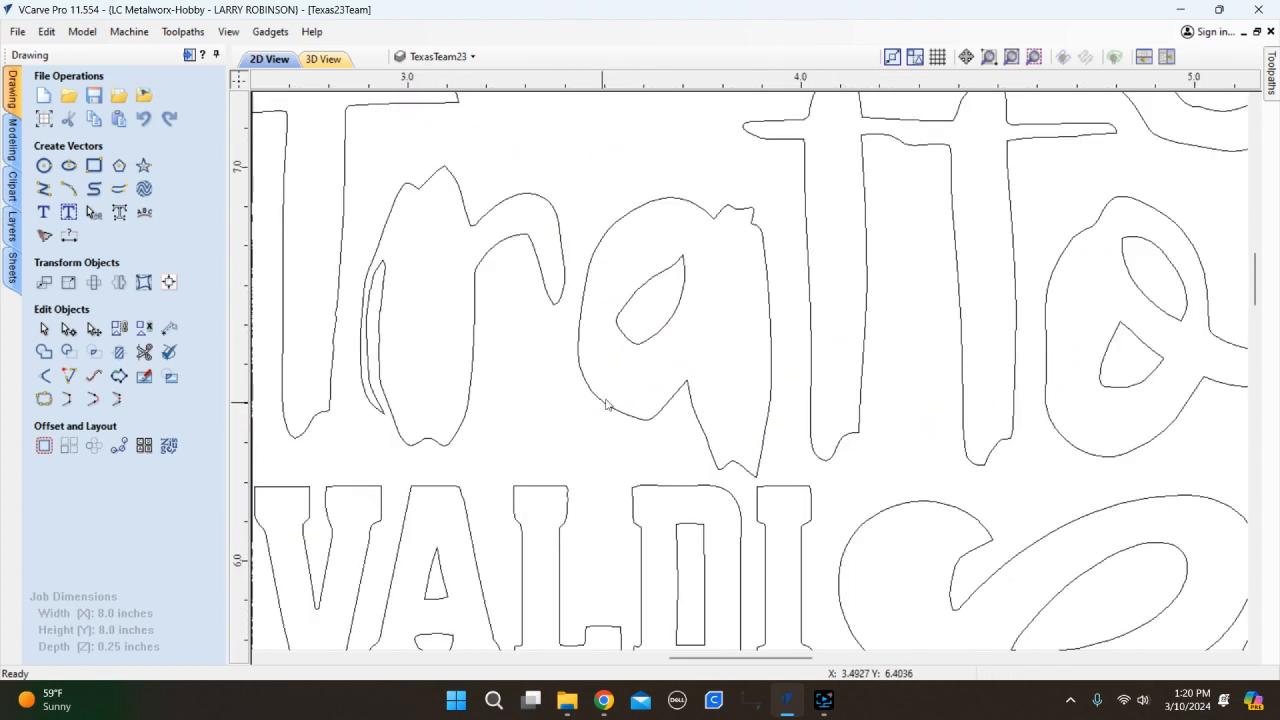
click(771, 313)
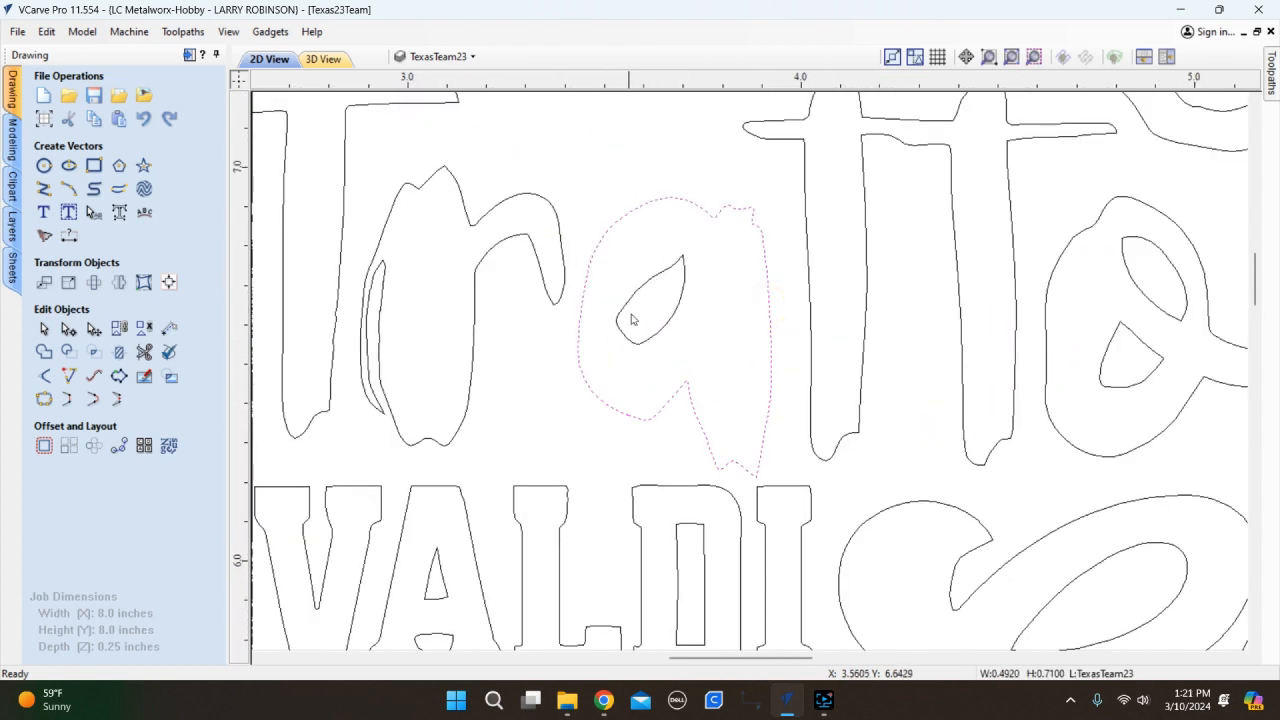
click(744, 291)
scroll(697, 307, down, 2)
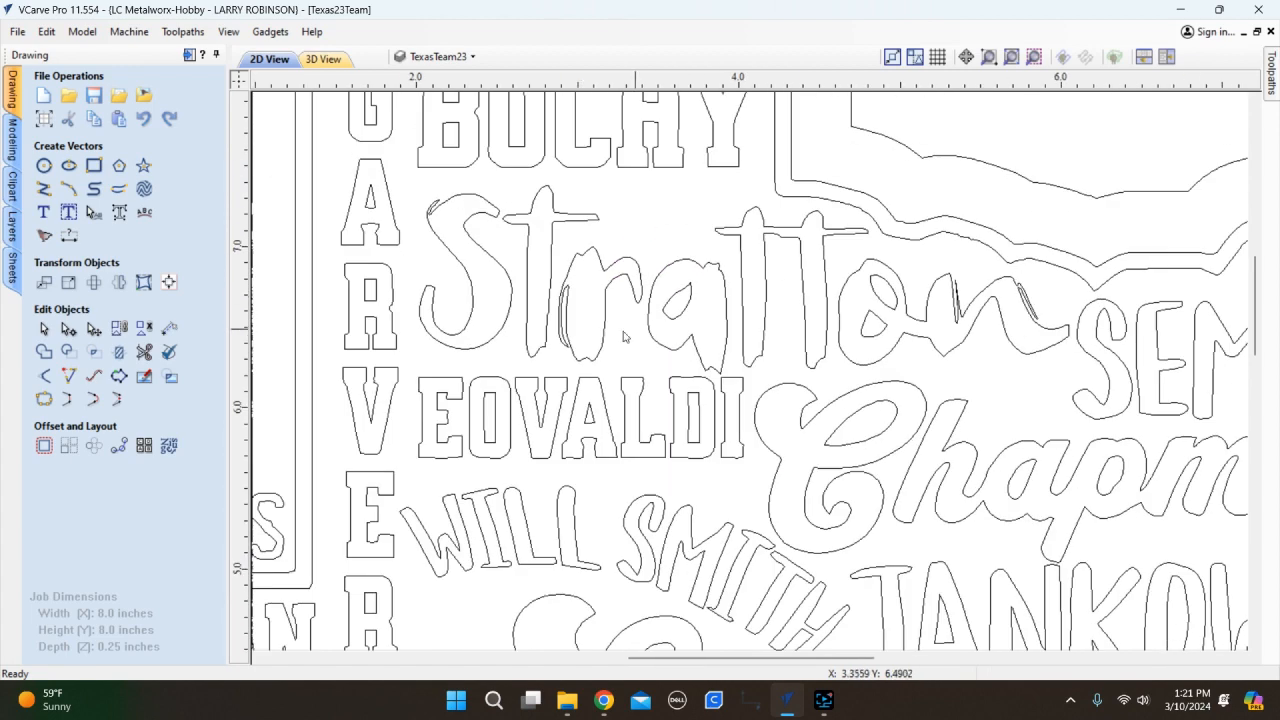
scroll(622, 313, down, 1)
scroll(803, 297, up, 5)
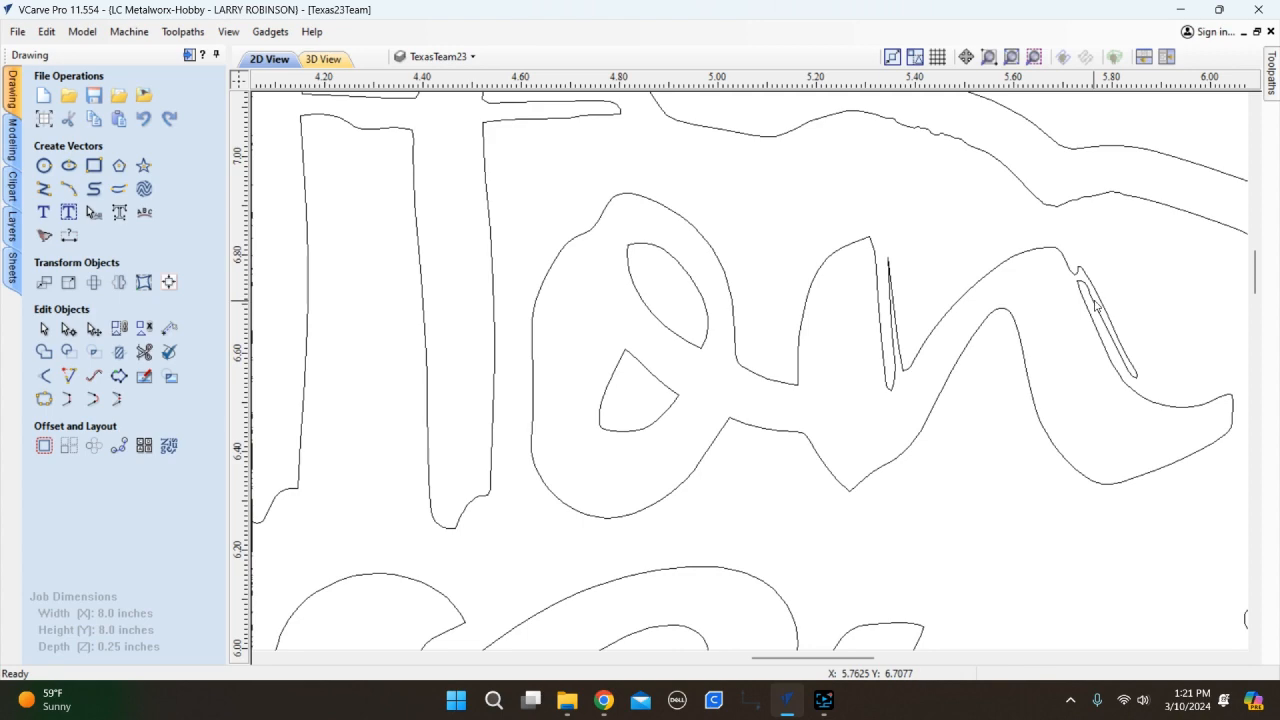
scroll(760, 378, down, 5)
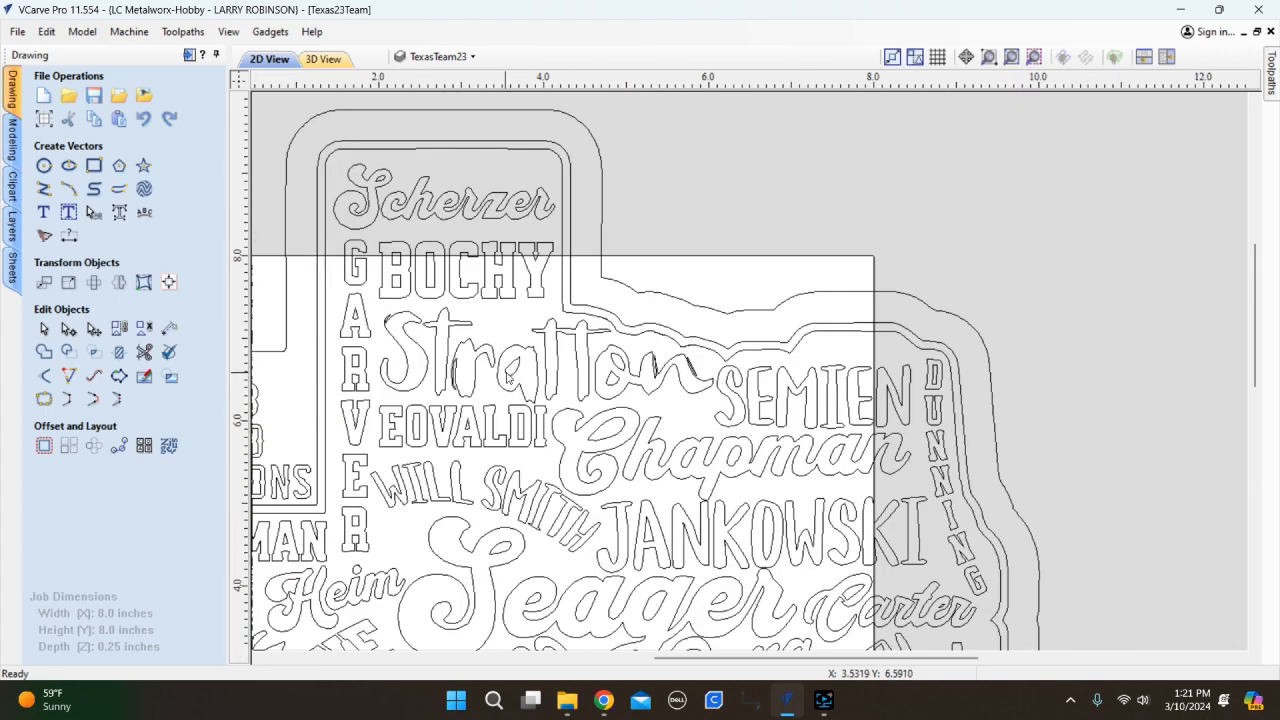
scroll(467, 380, up, 1)
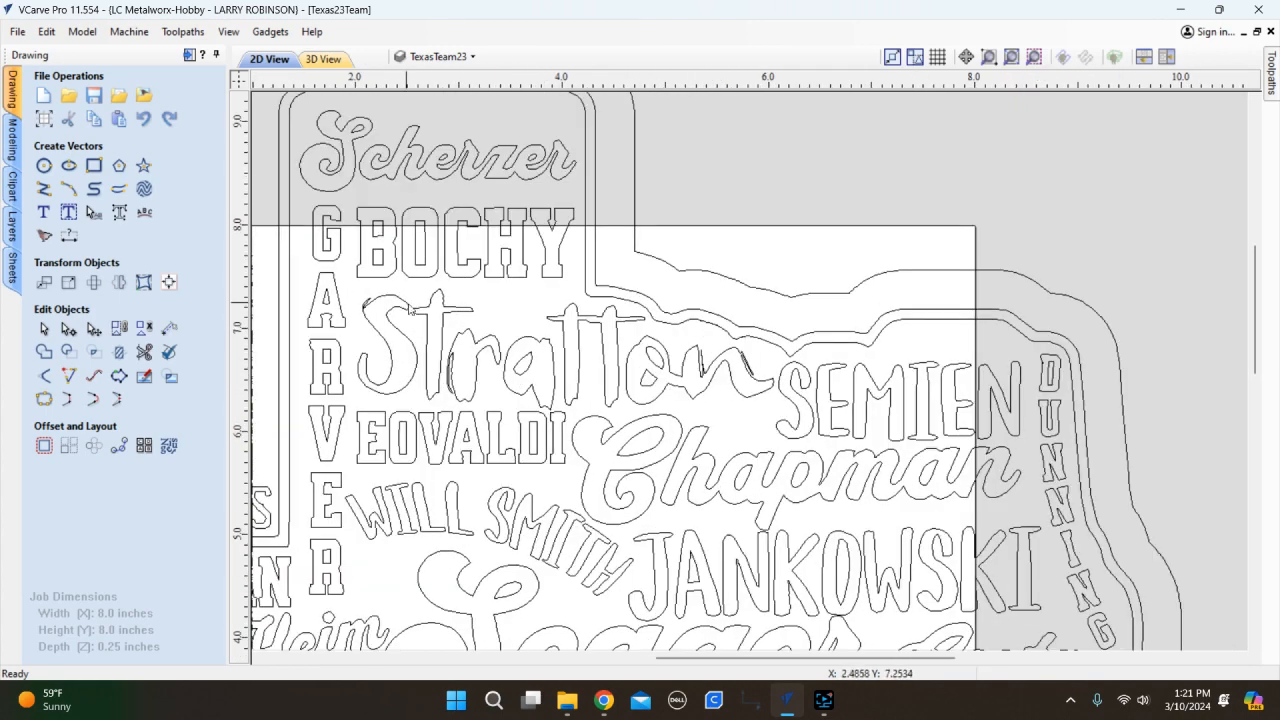
scroll(376, 348, up, 4)
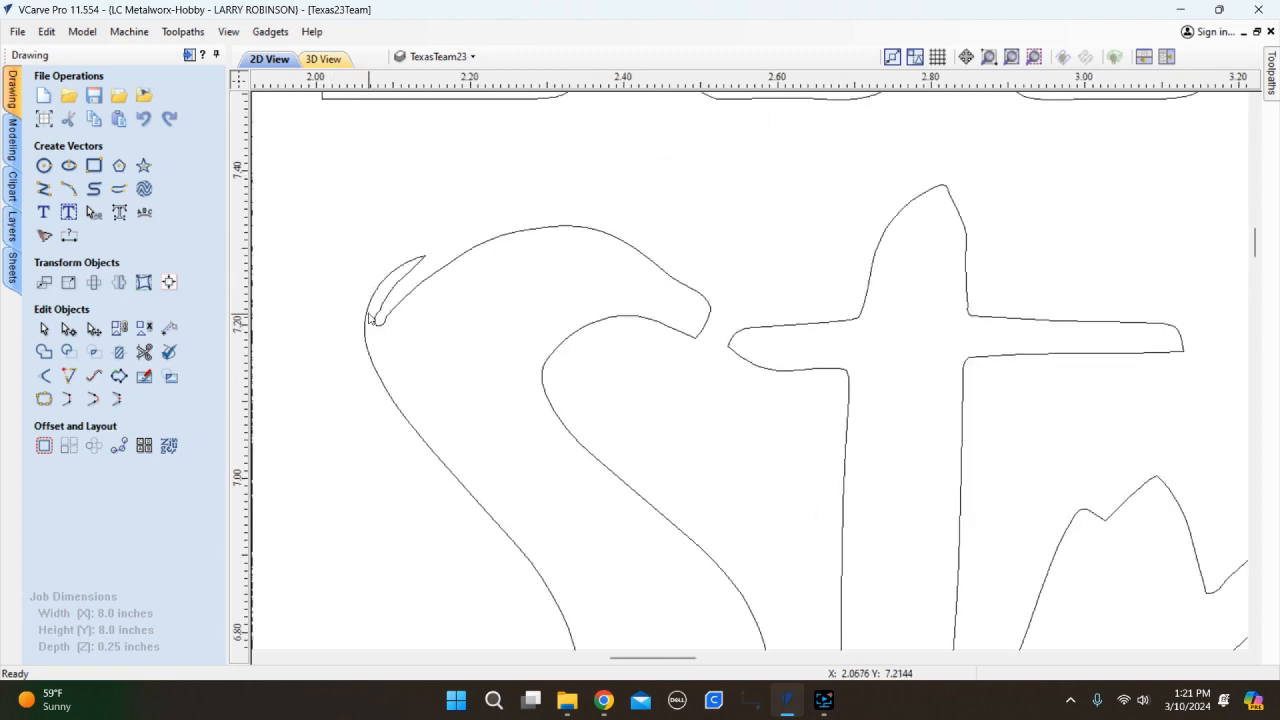
Select the S outline in node edit and delete the curved spans of its small loop.
click(368, 318)
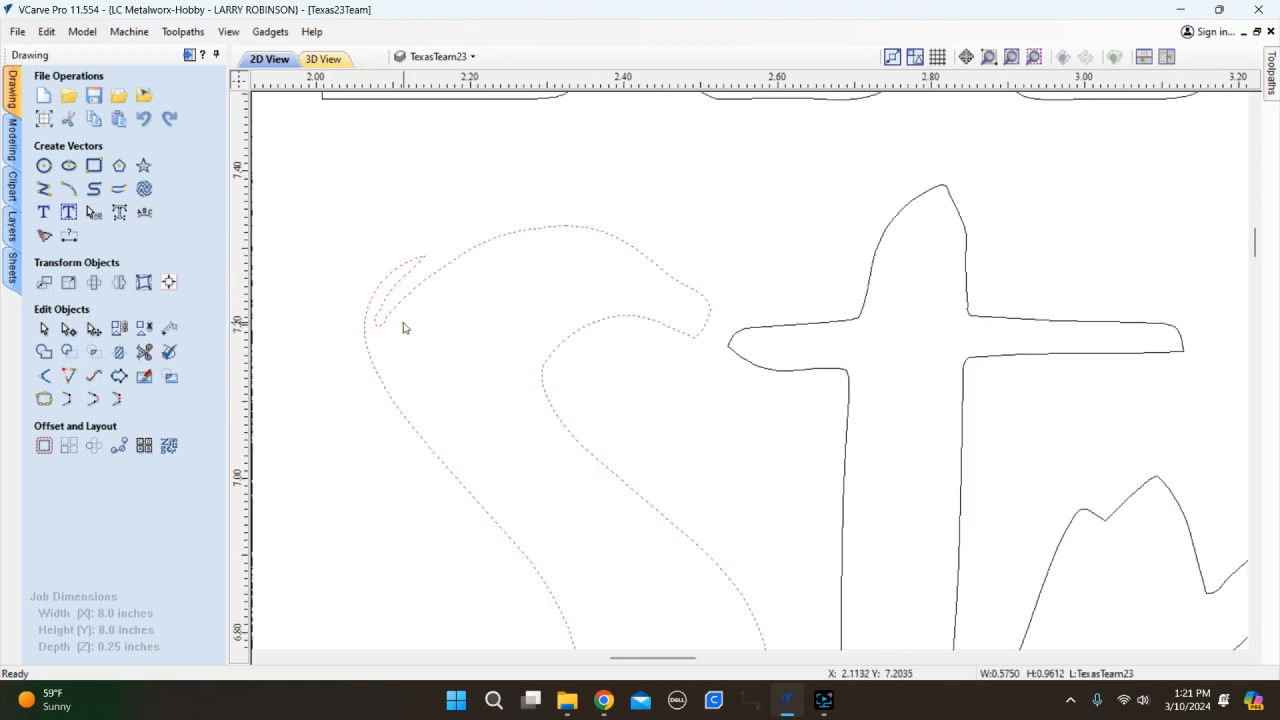
key(n)
scroll(363, 351, up, 4)
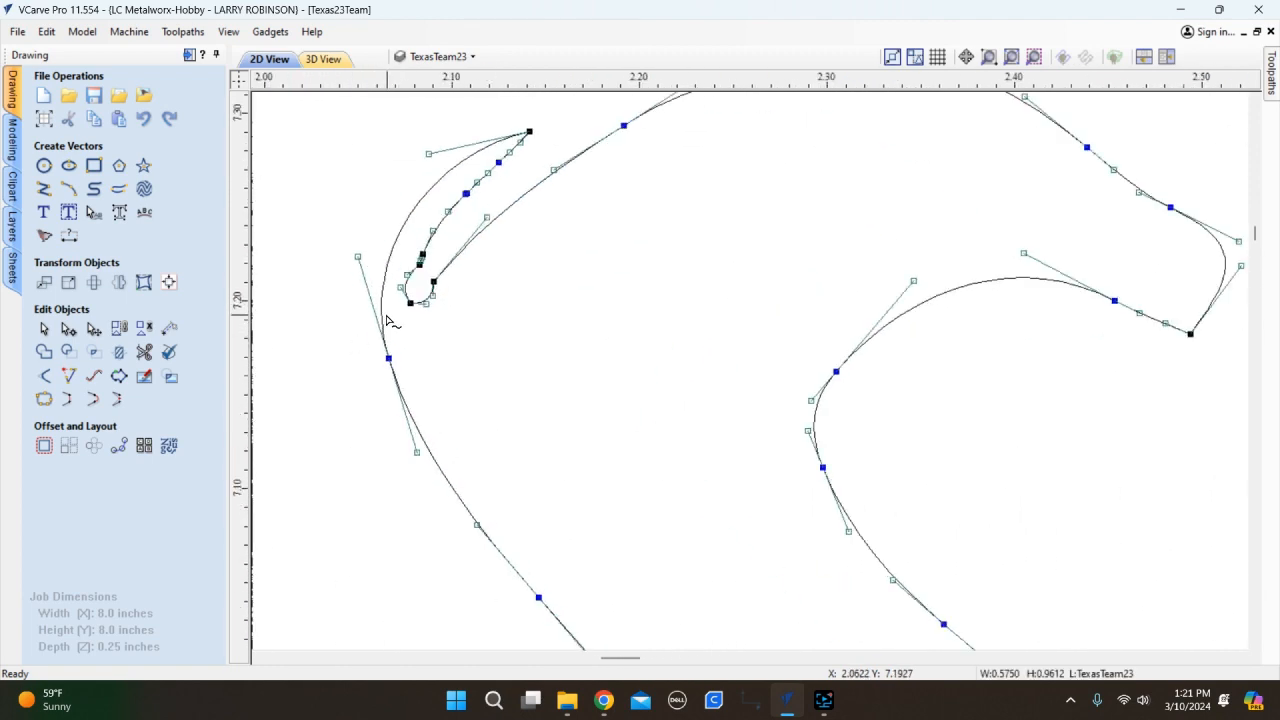
scroll(386, 320, up, 3)
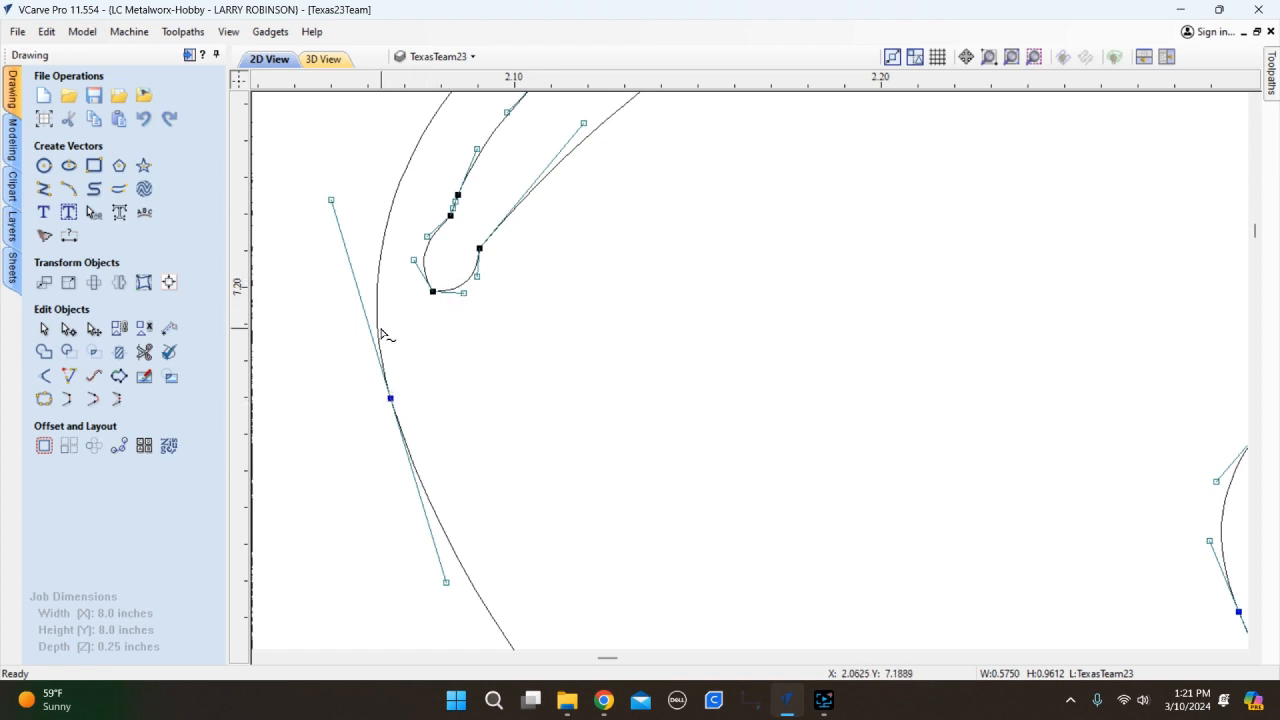
key(d)
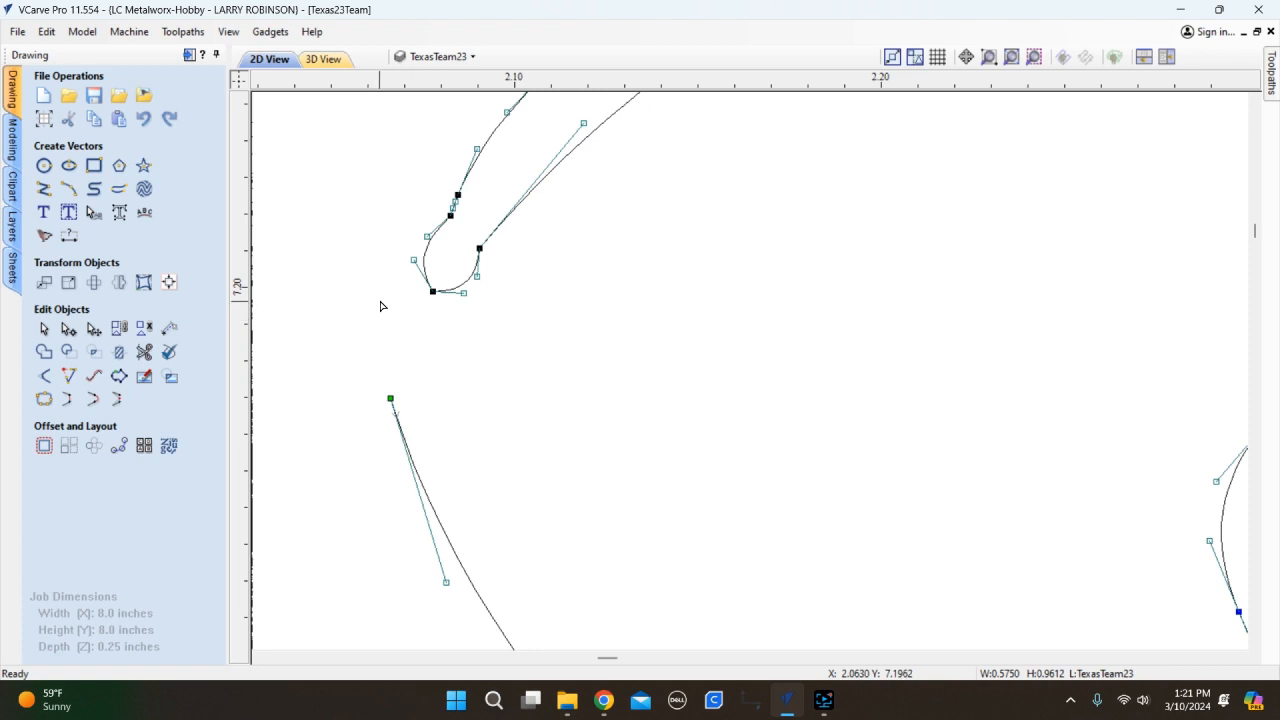
scroll(380, 306, down, 3)
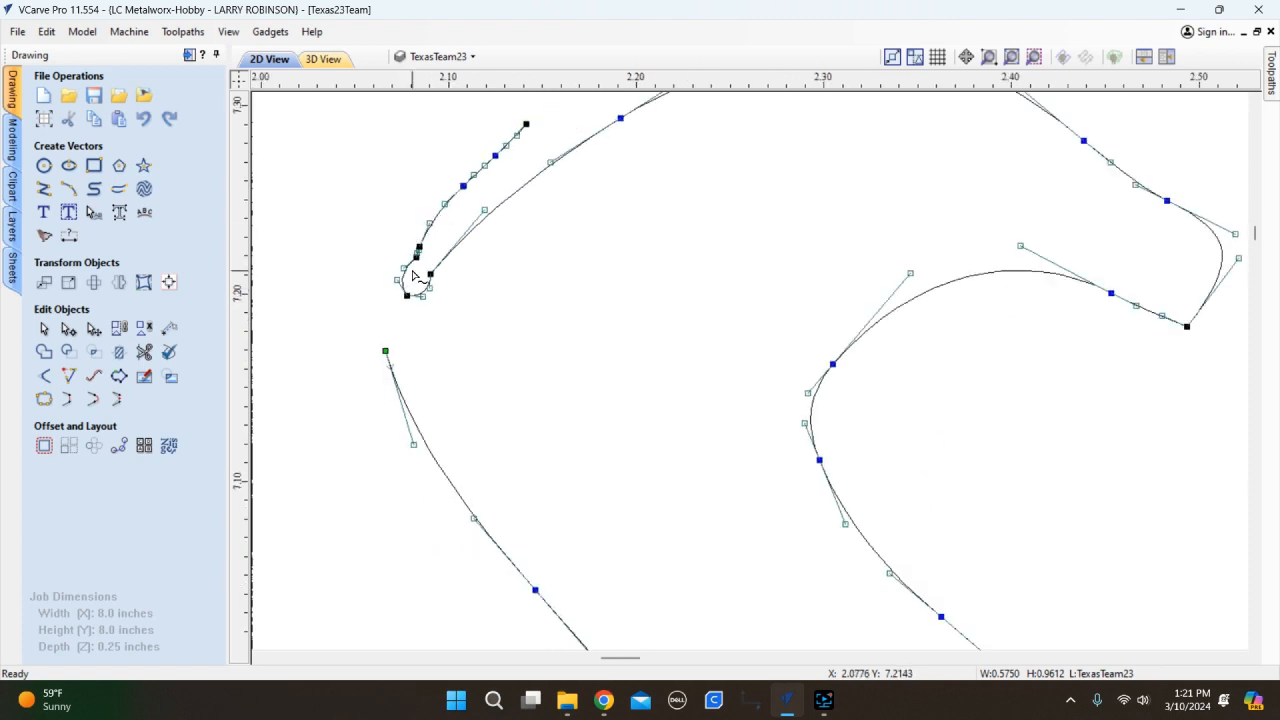
scroll(413, 276, up, 7)
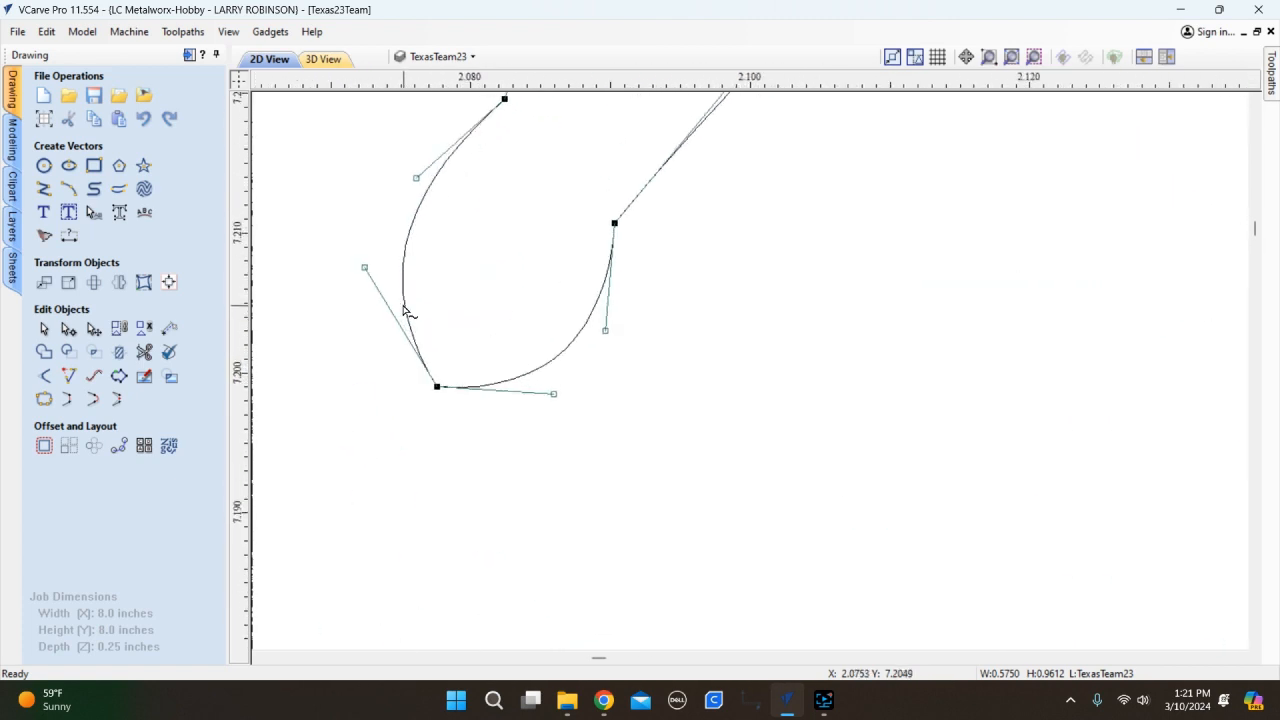
key(d)
scroll(417, 274, down, 3)
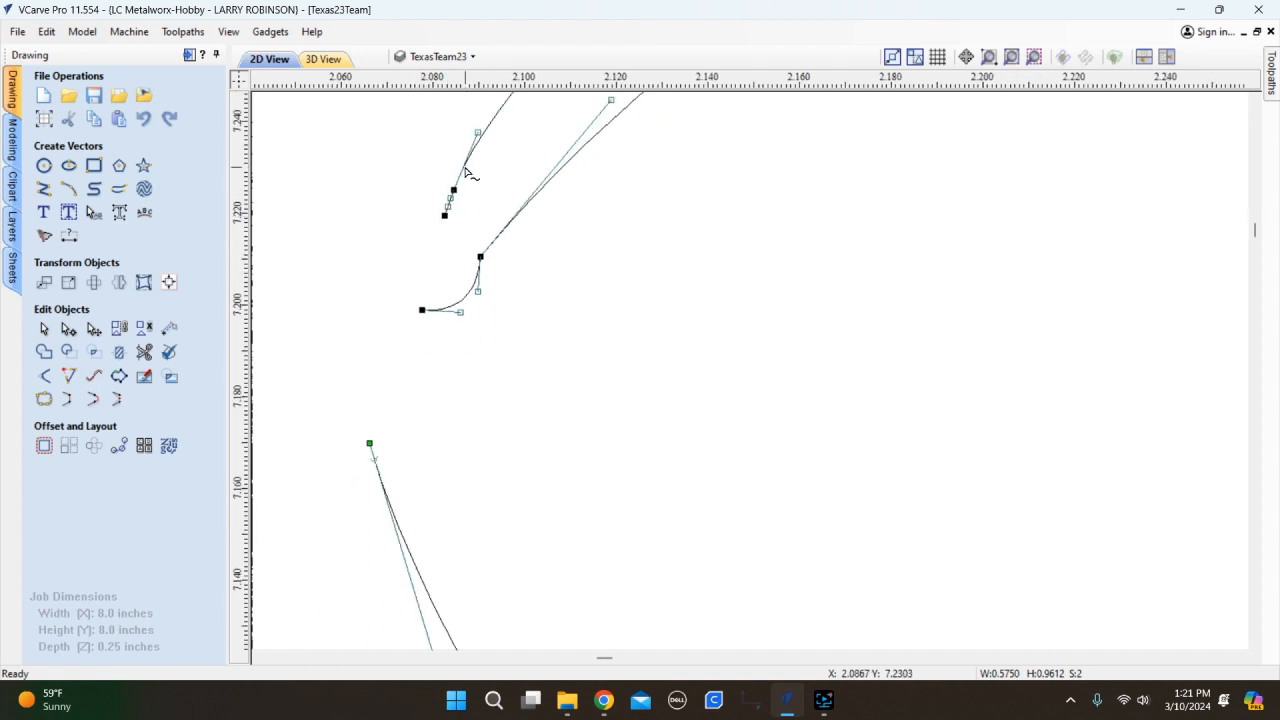
key(d)
Delete the leftover short line spans and the last curved span at the S's upper left.
scroll(449, 204, up, 5)
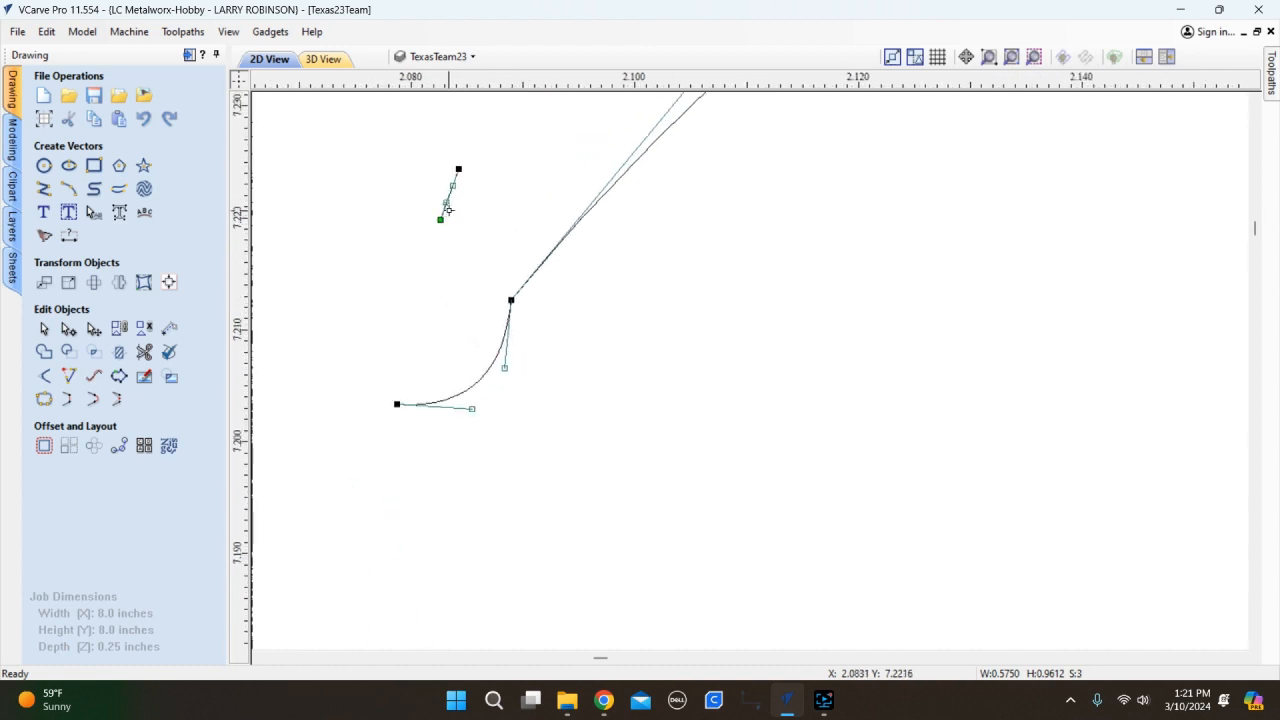
key(d)
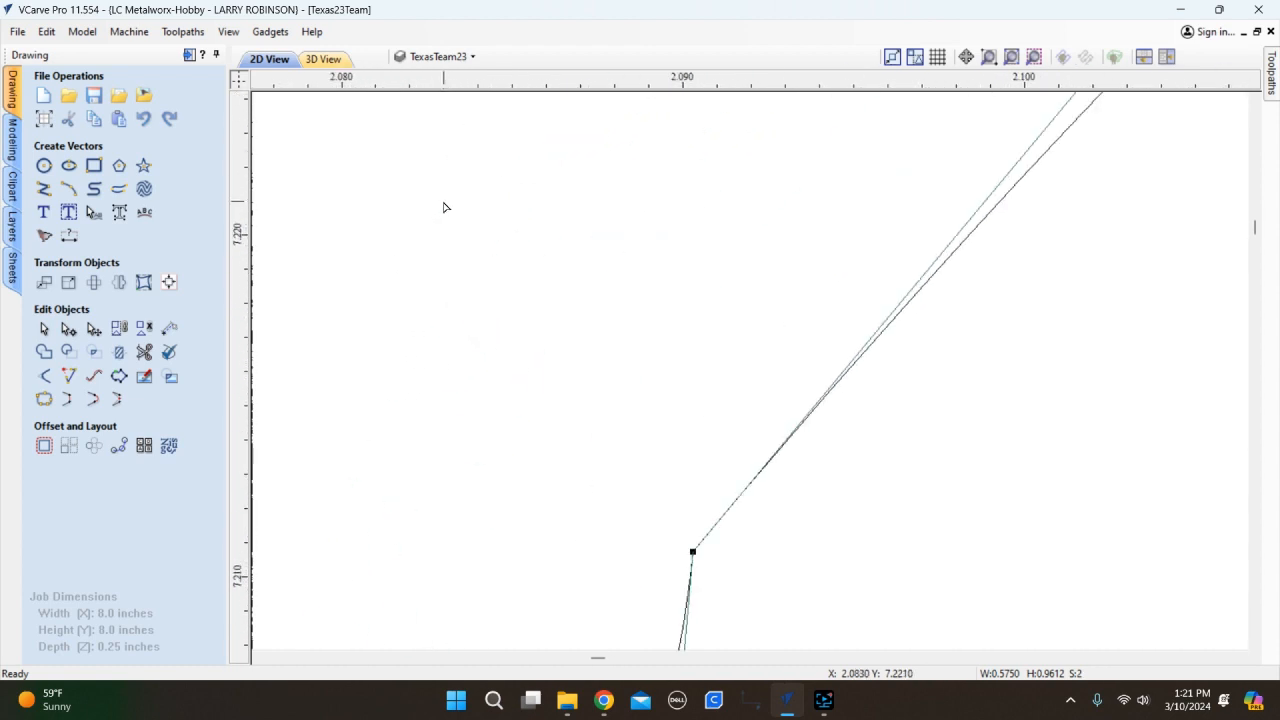
scroll(443, 206, down, 8)
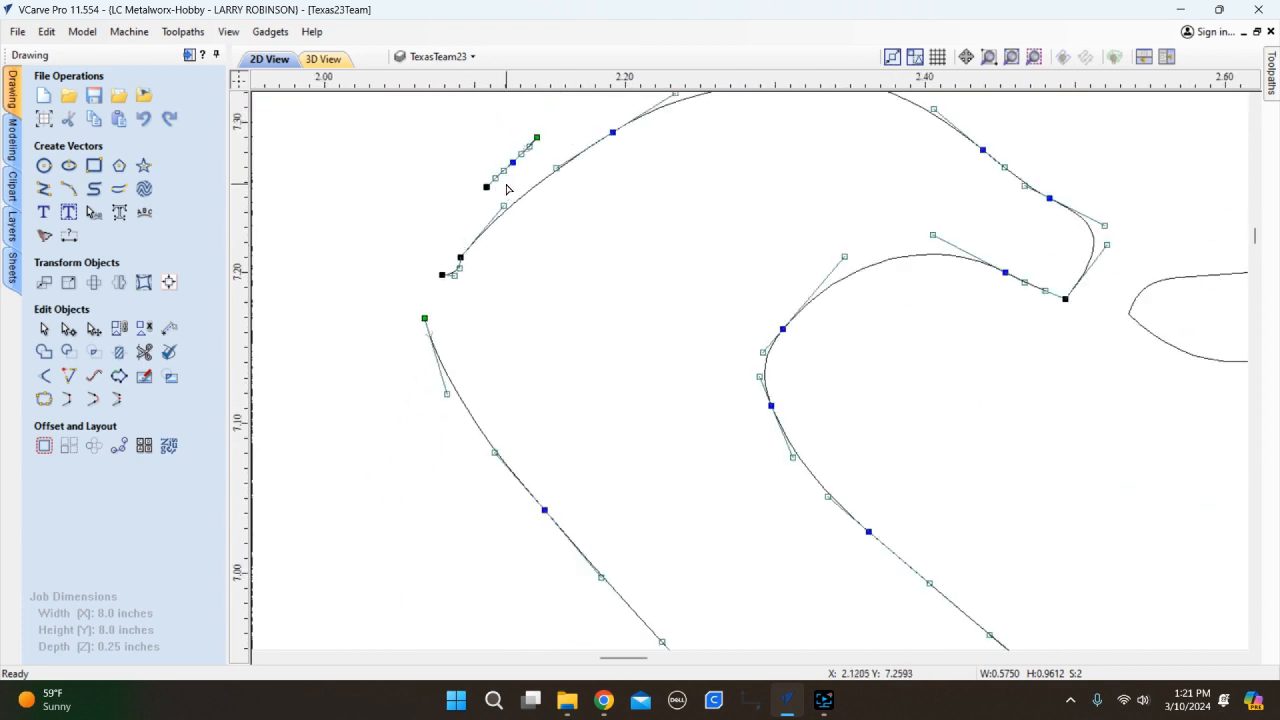
scroll(492, 184, up, 6)
key(d)
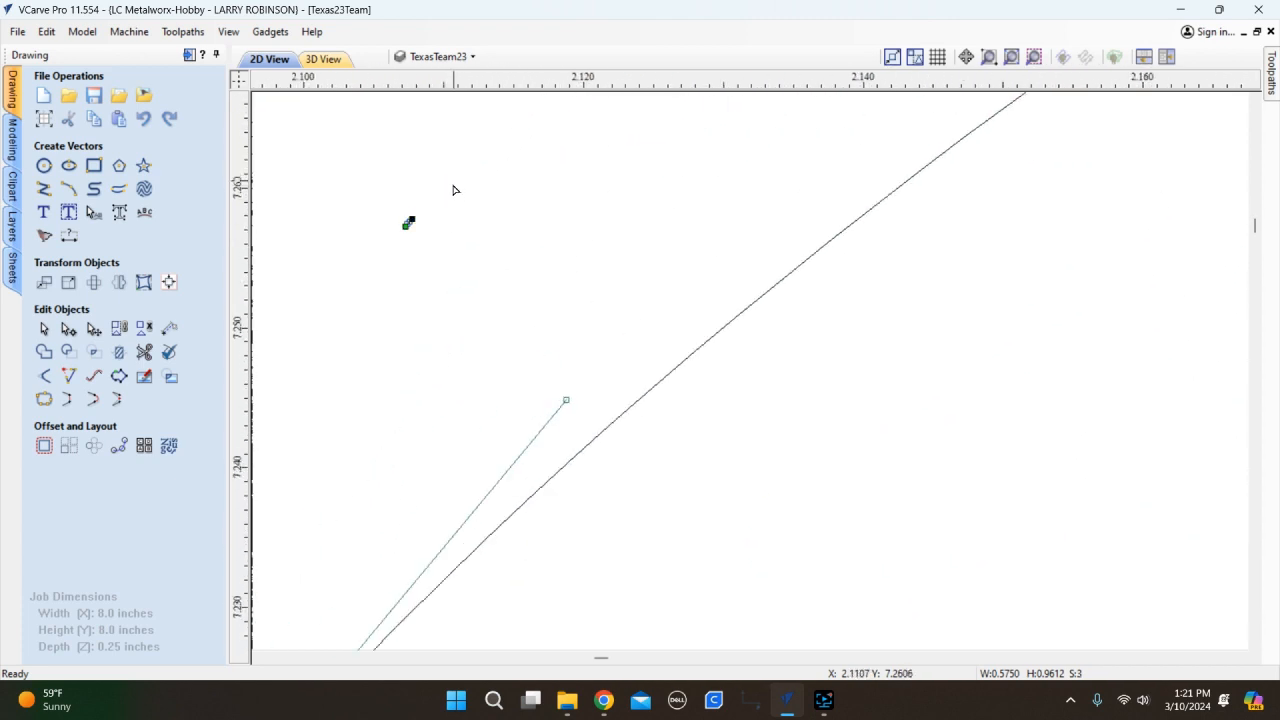
scroll(410, 222, up, 4)
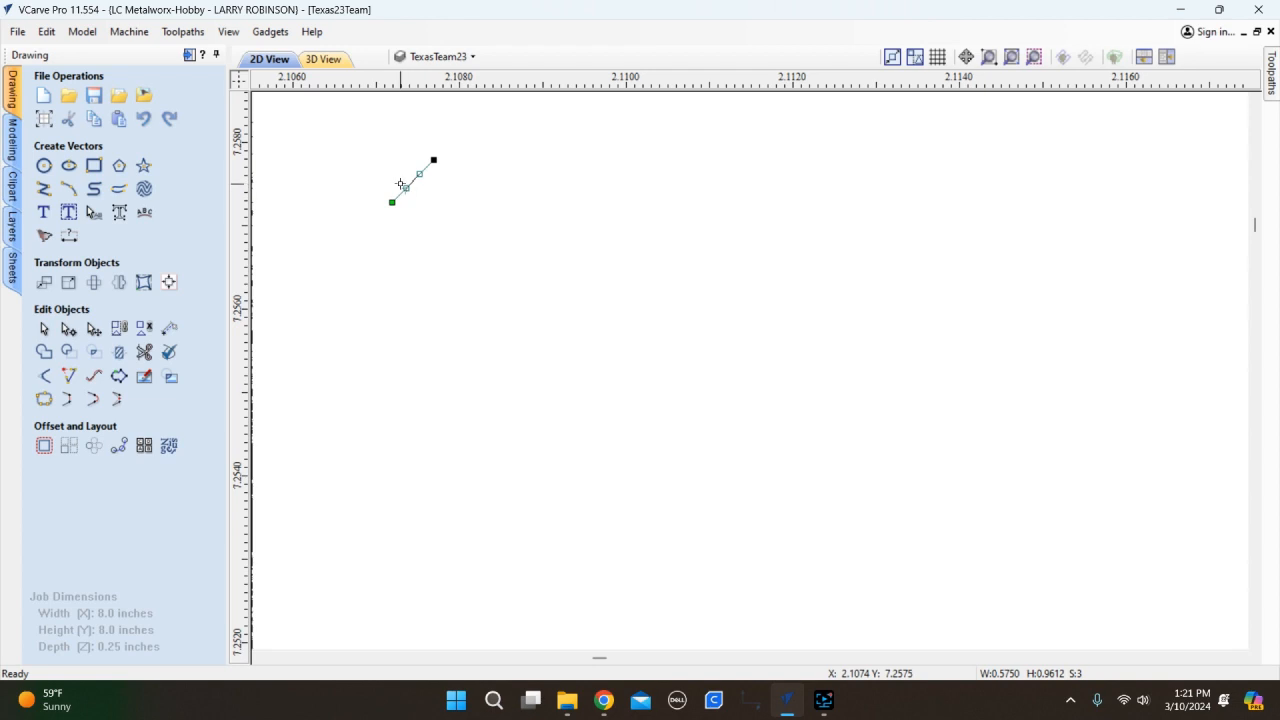
key(d)
scroll(437, 209, down, 8)
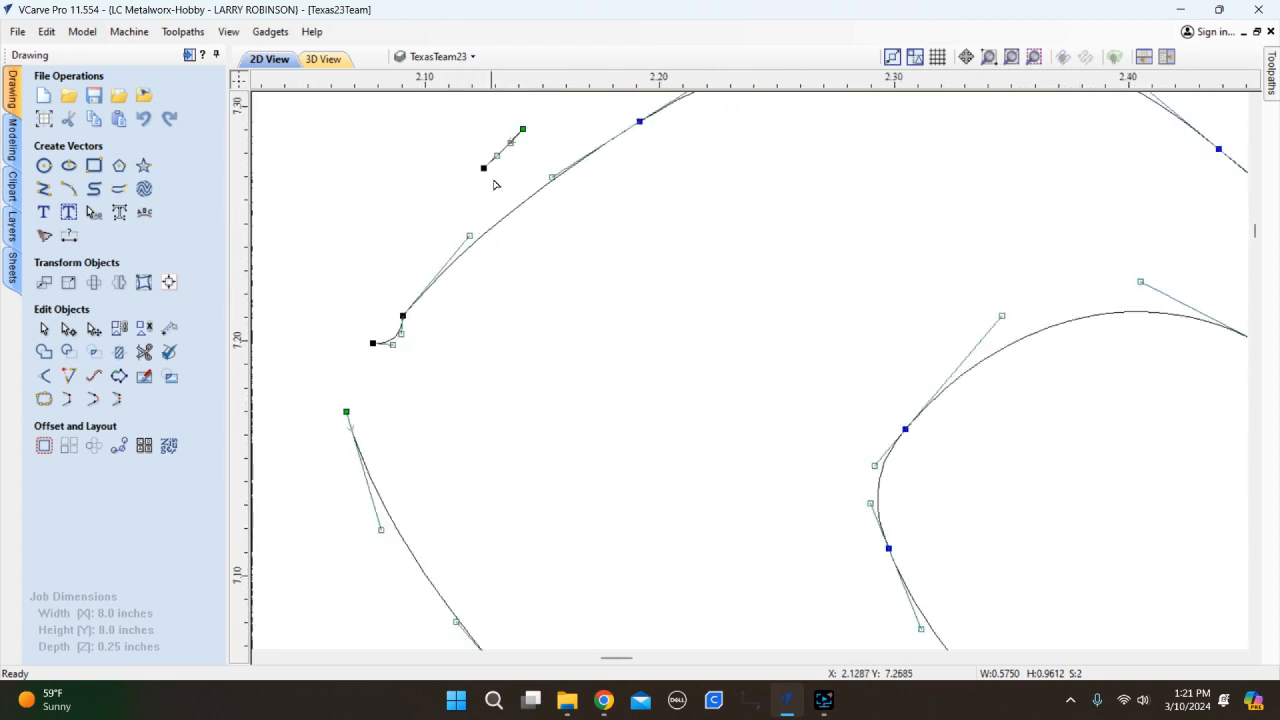
scroll(514, 130, up, 6)
key(d)
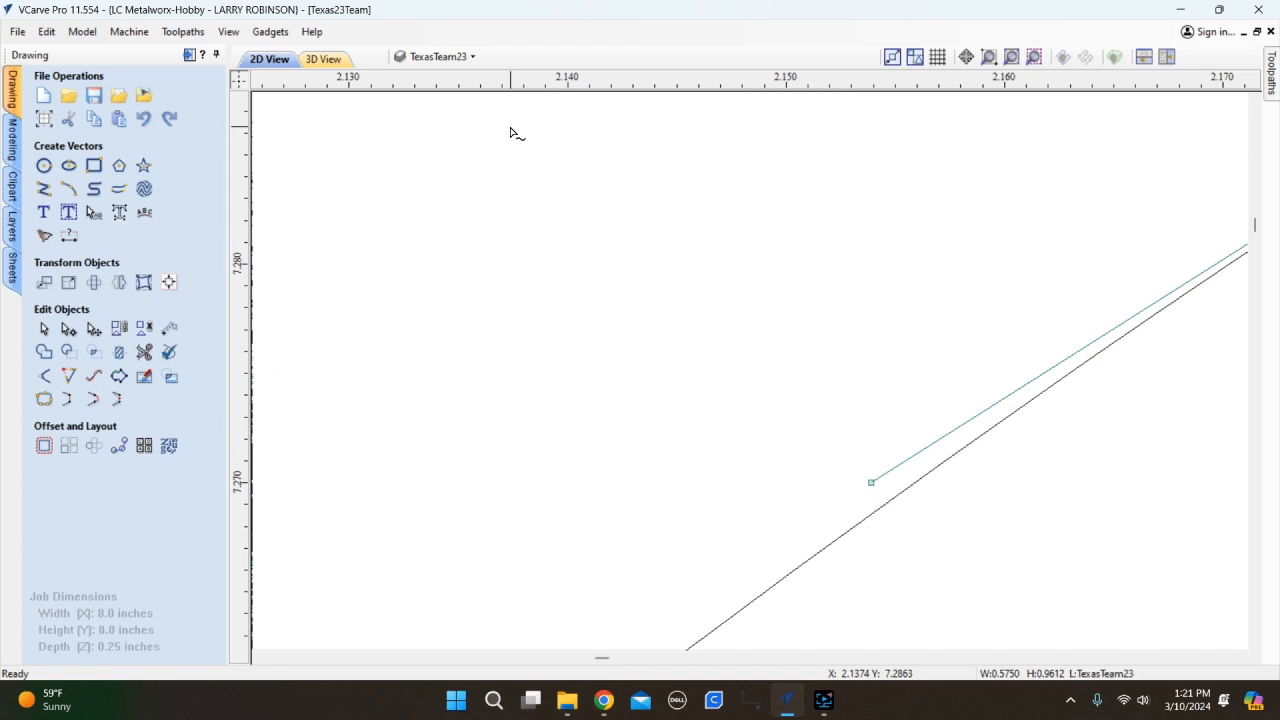
scroll(493, 236, down, 10)
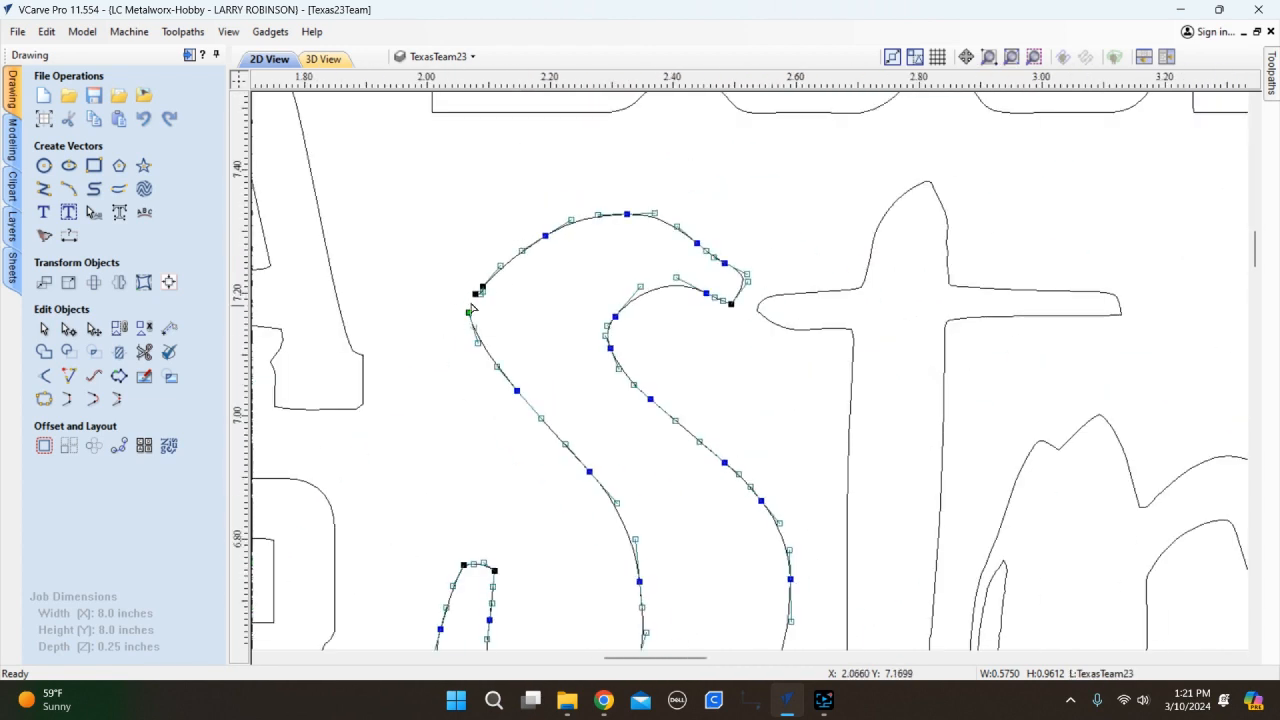
scroll(470, 298, up, 6)
key(d)
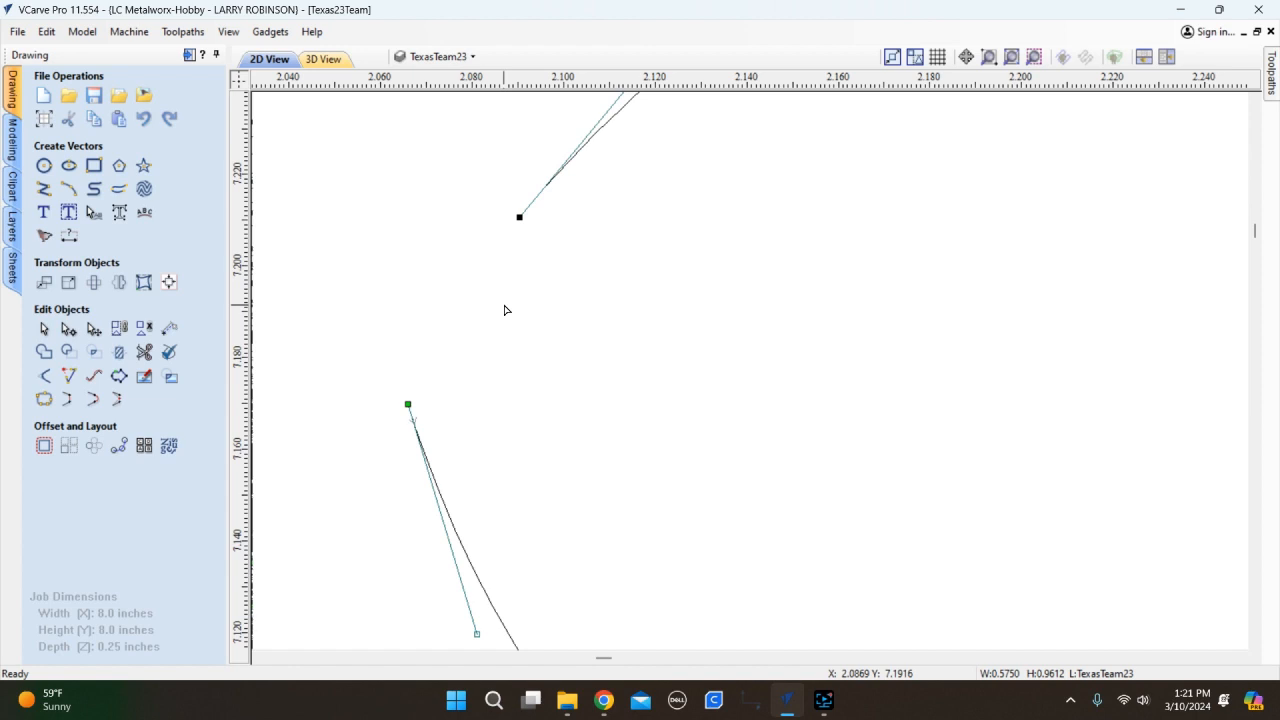
scroll(505, 310, down, 10)
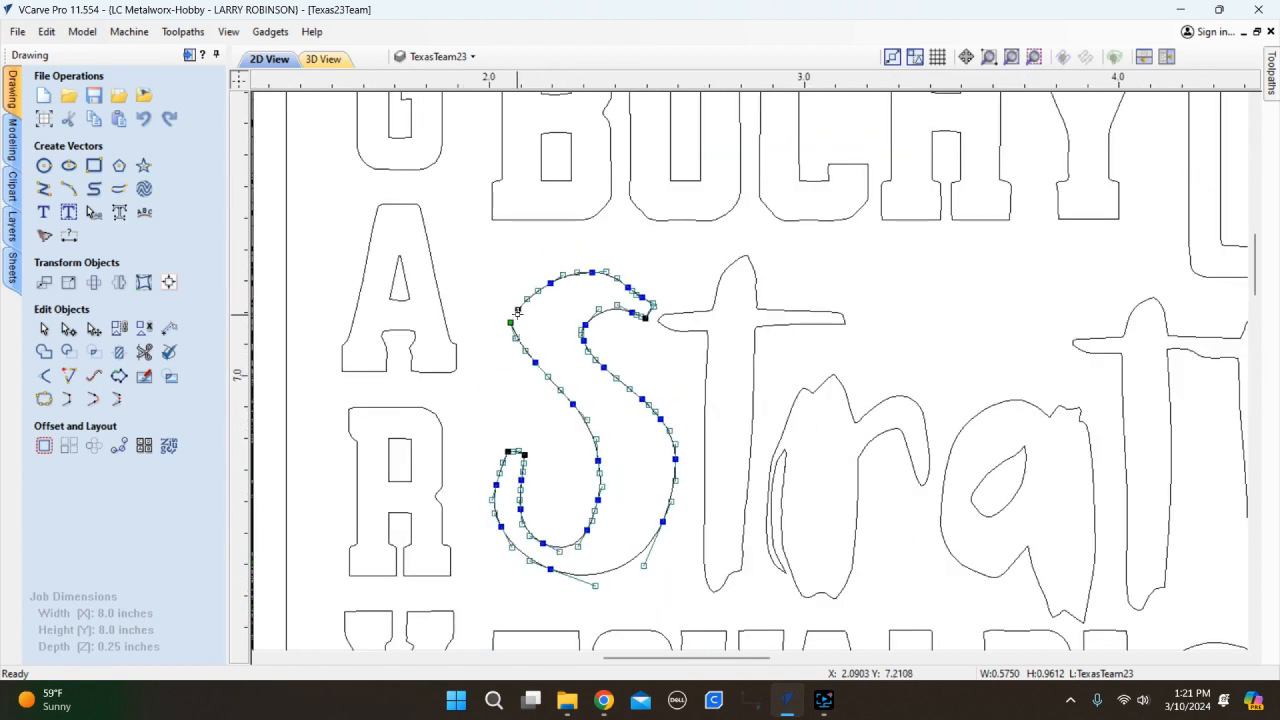
key(n)
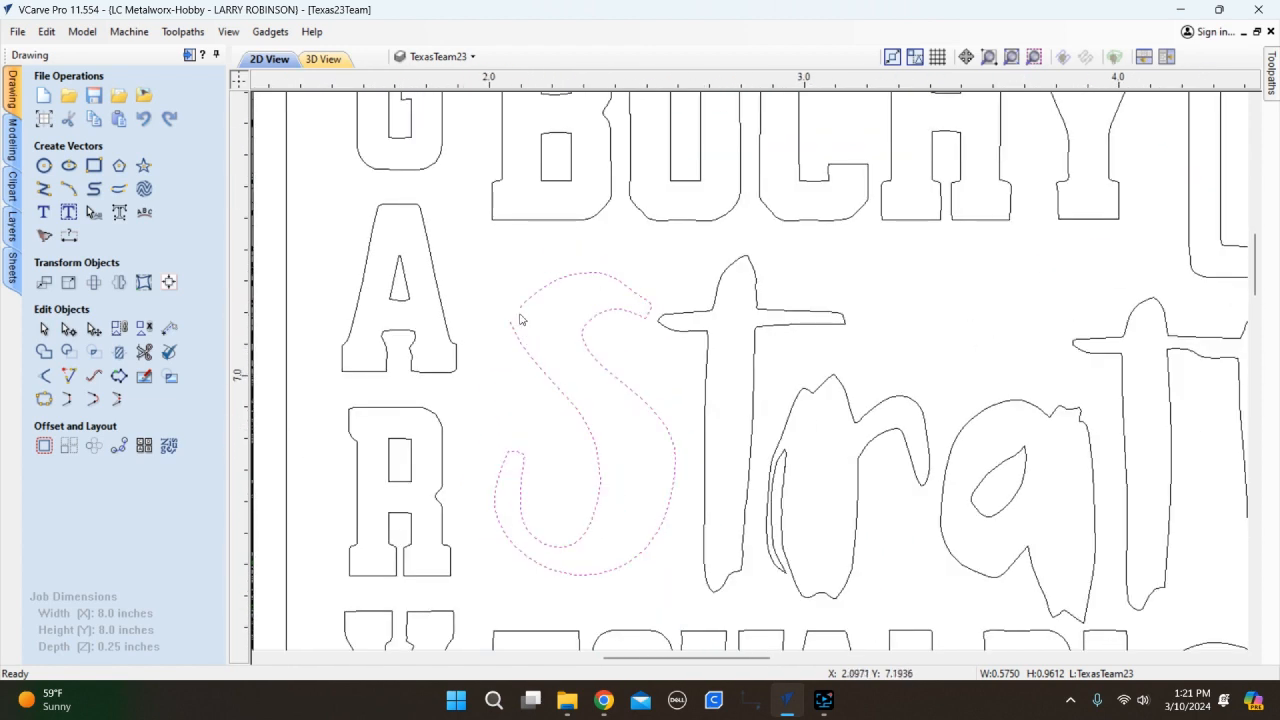
scroll(509, 305, up, 8)
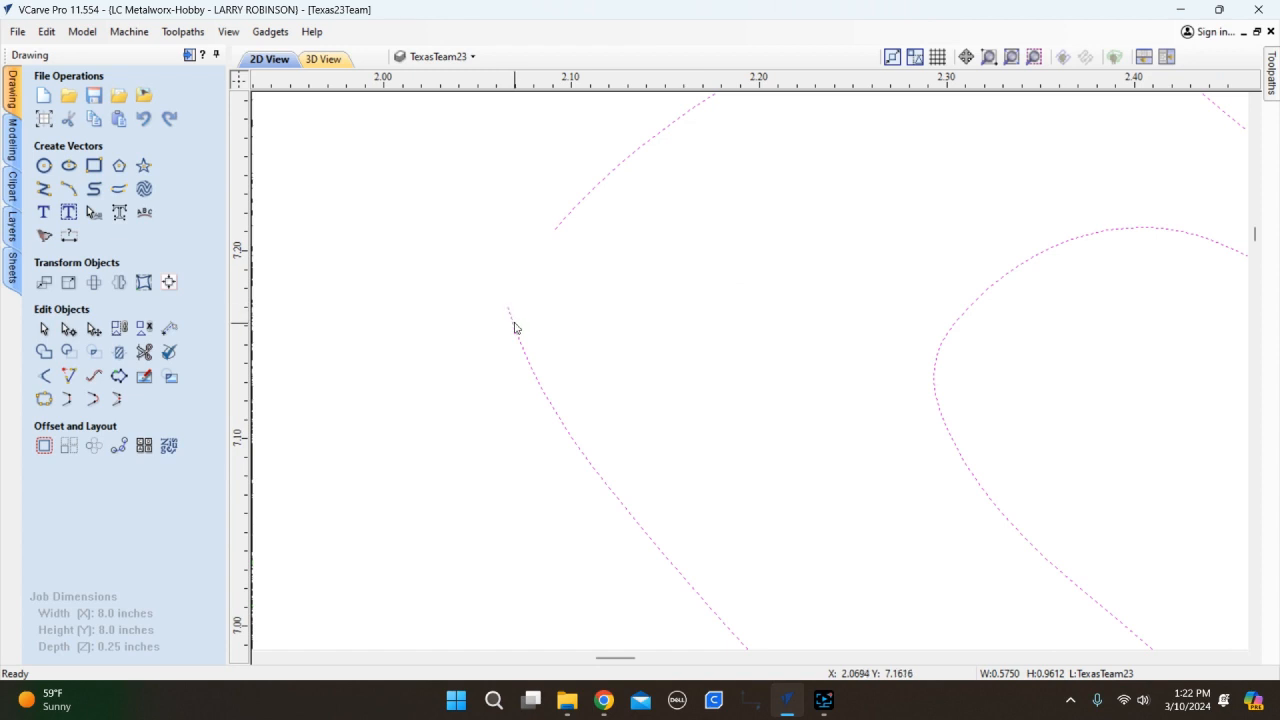
key(n)
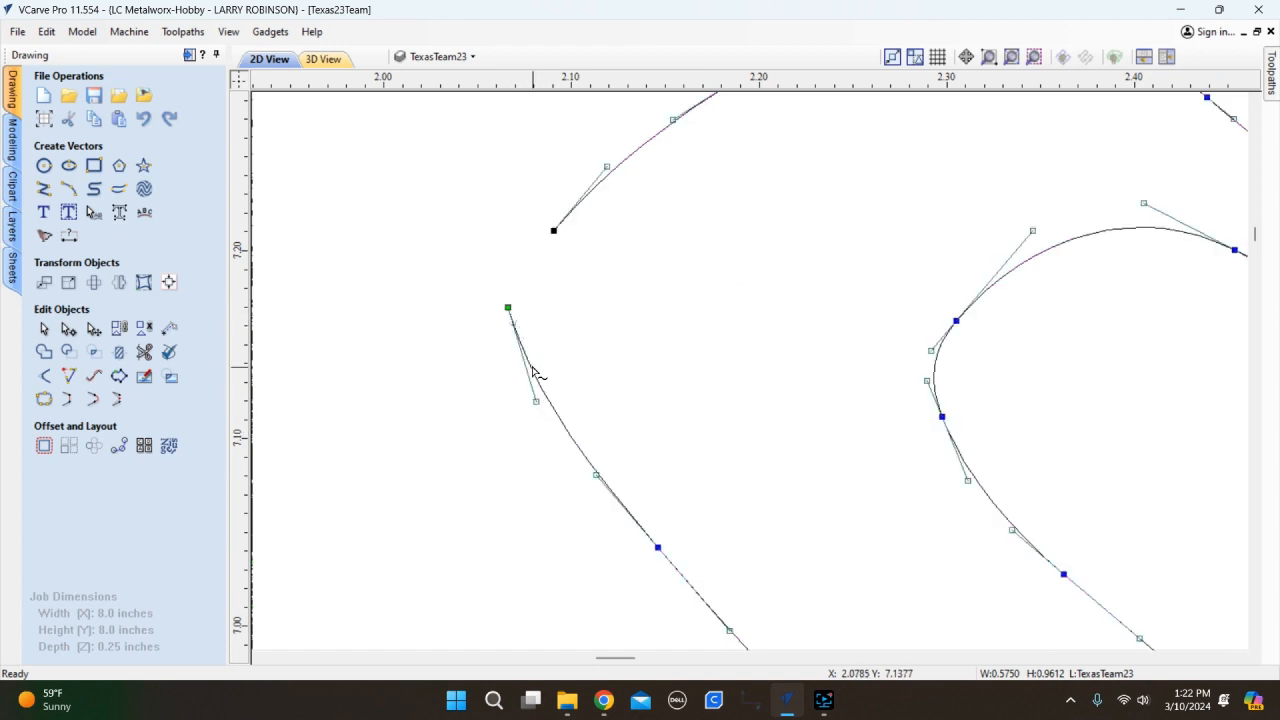
mouse_move(508, 308)
mouse_down()
mouse_move(524, 292)
mouse_move(510, 306)
mouse_up()
key(n)
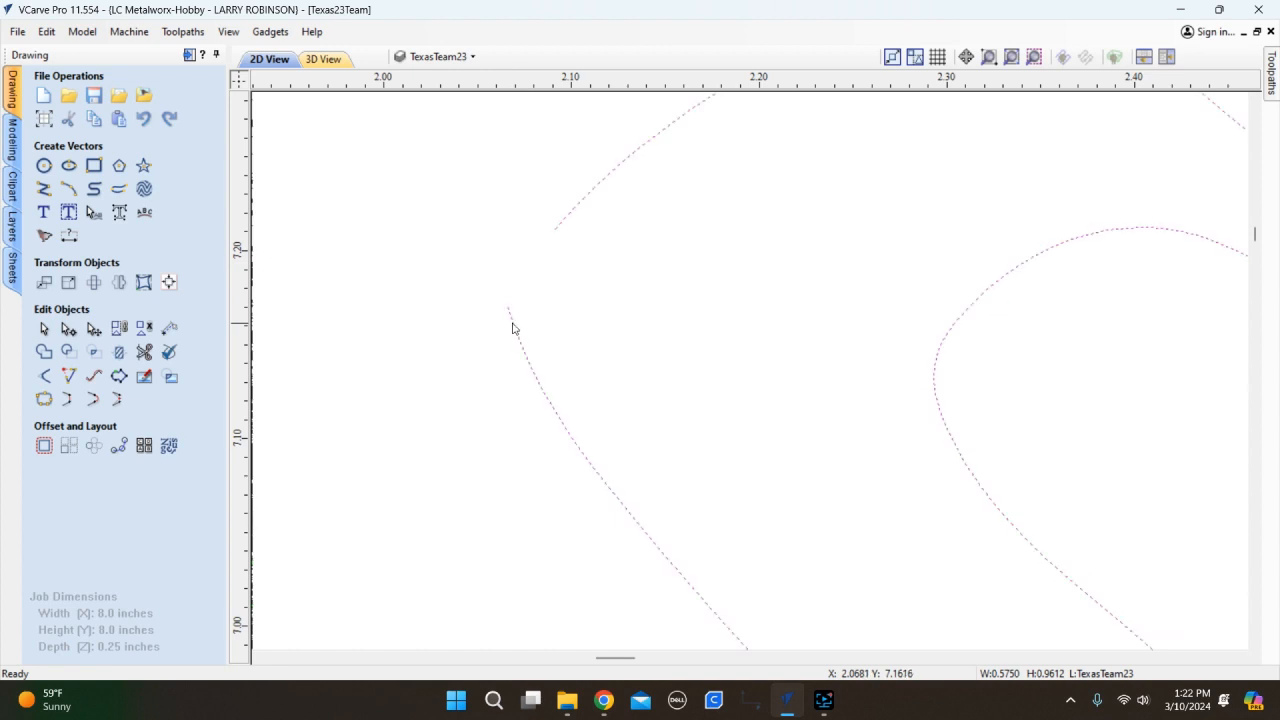
Join the S's open ends with a smooth curve, then insert a corner node and reshape its handle.
click(92, 399)
scroll(546, 300, up, 3)
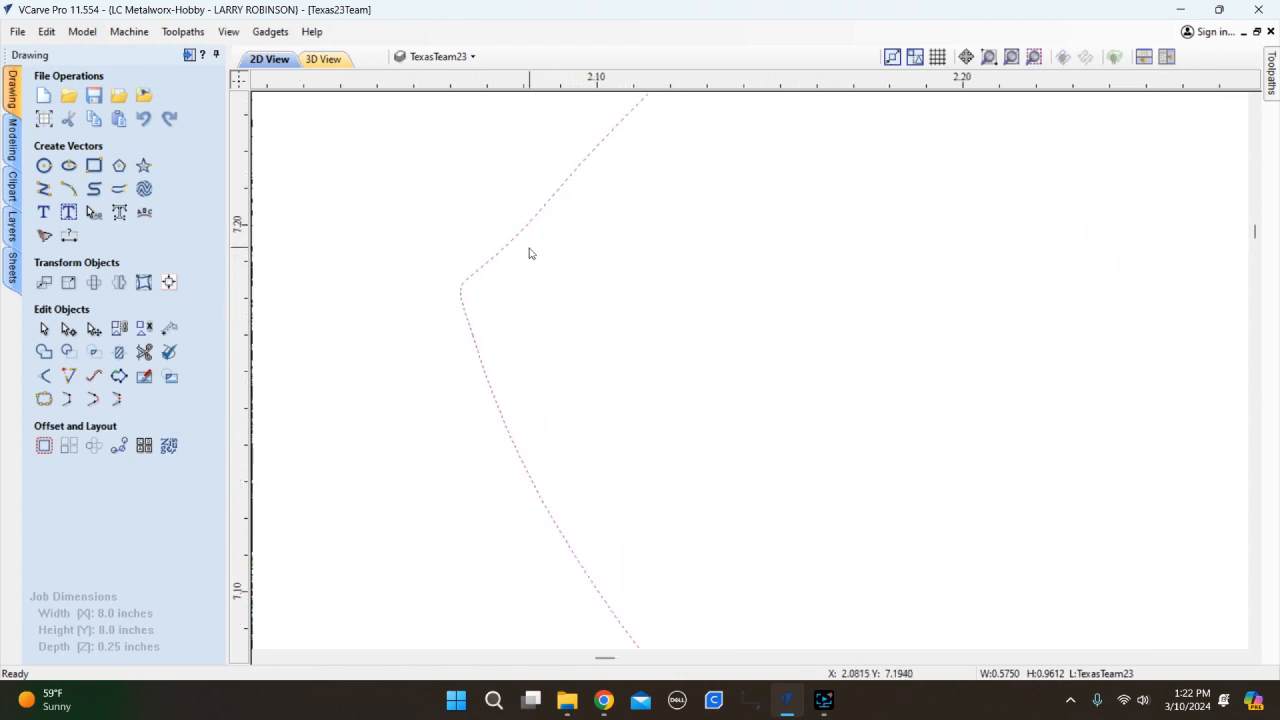
double_click(463, 295)
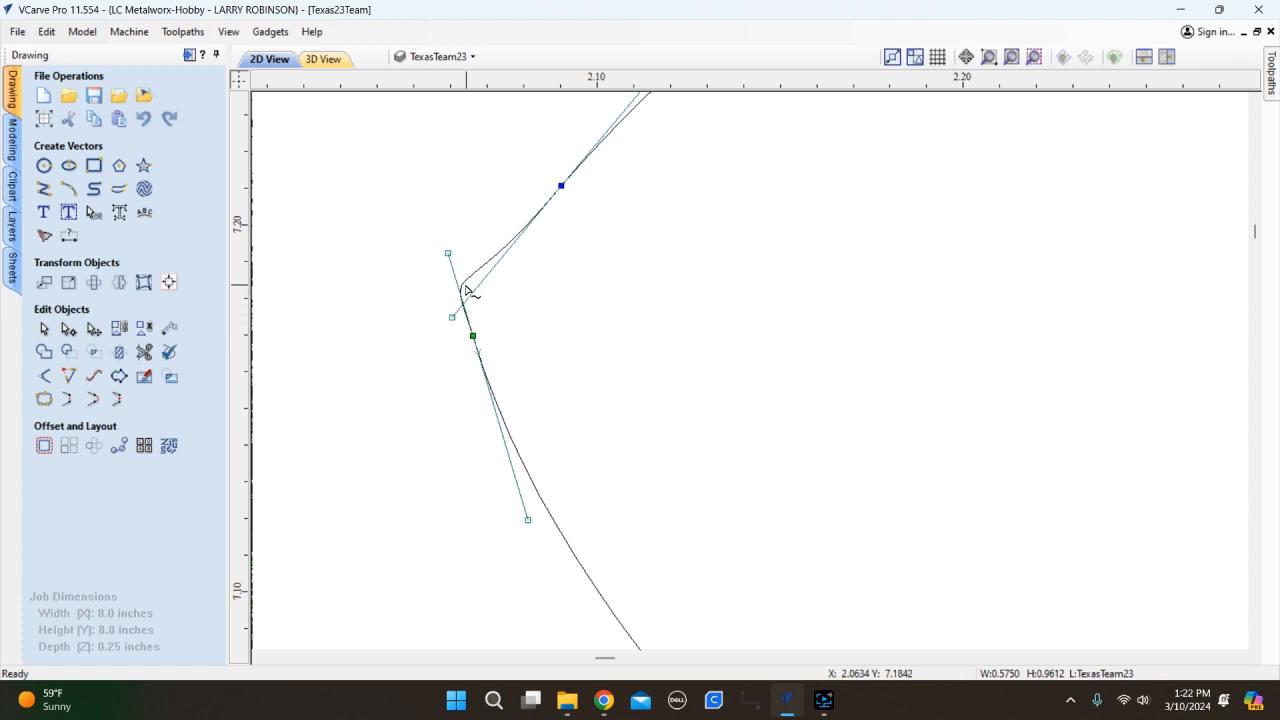
right_click(466, 288)
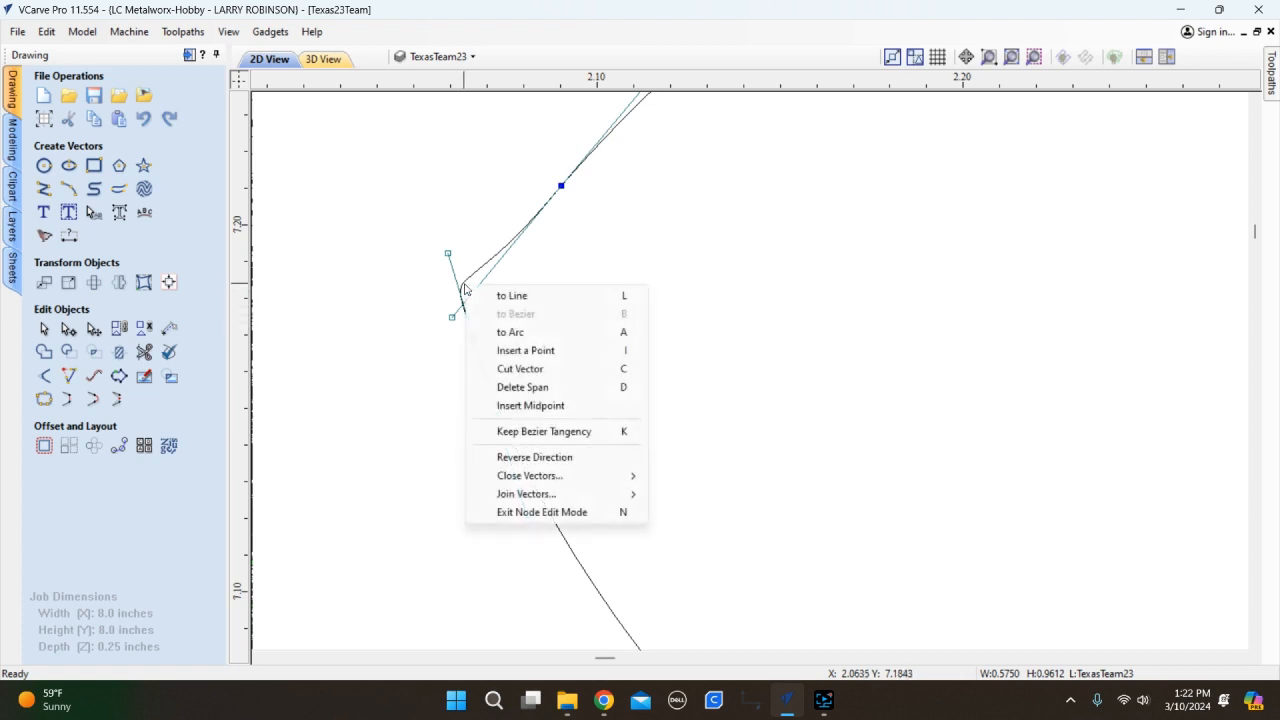
click(518, 351)
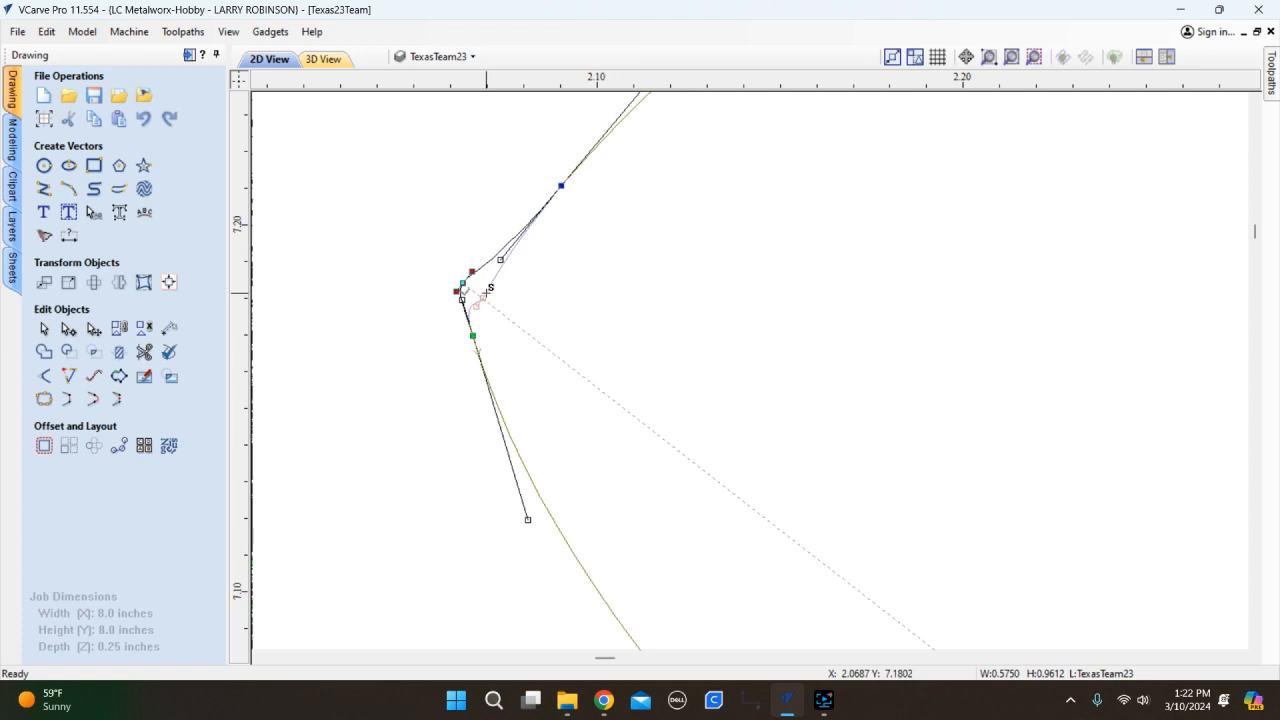
drag(499, 262, 530, 223)
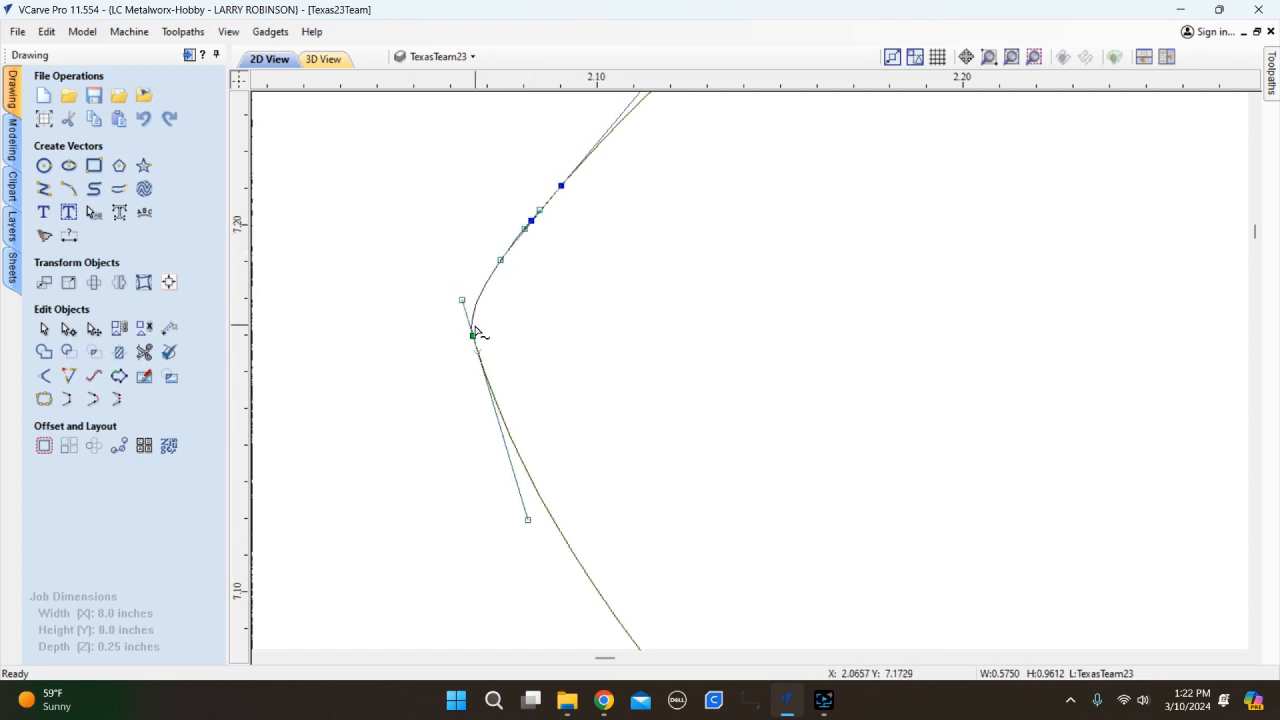
scroll(427, 299, down, 2)
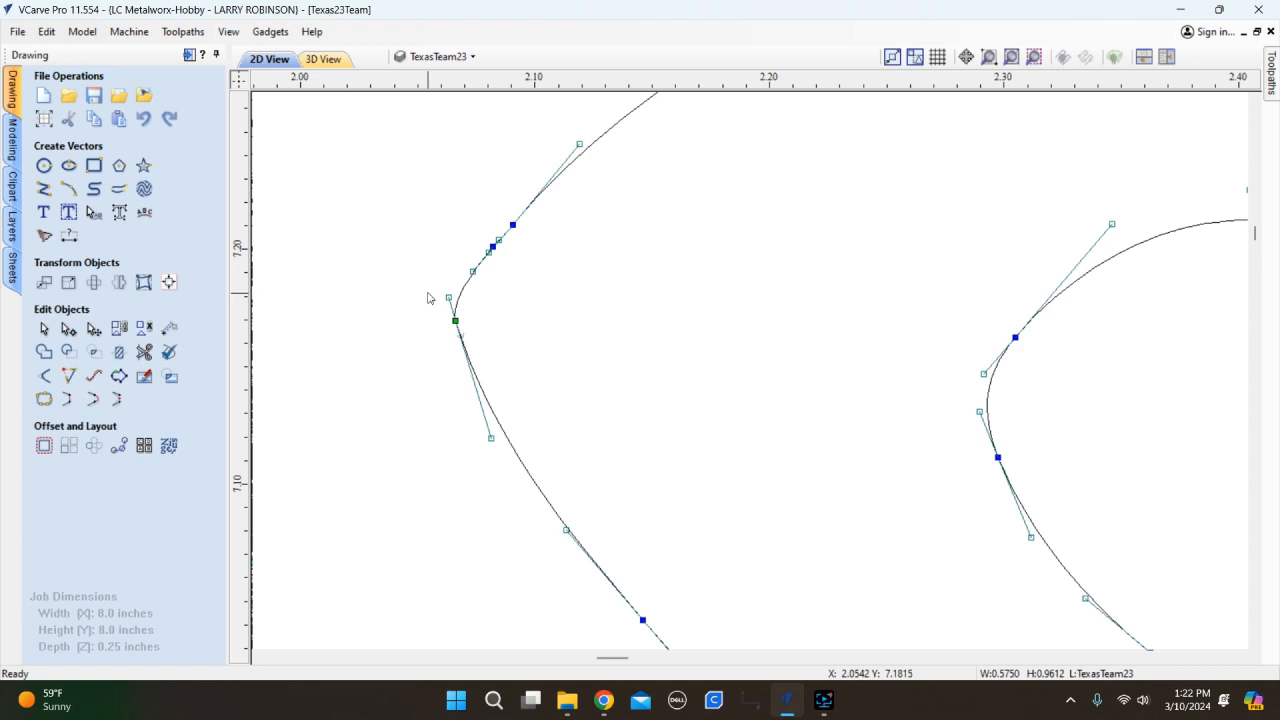
key(n)
scroll(489, 240, up, 10)
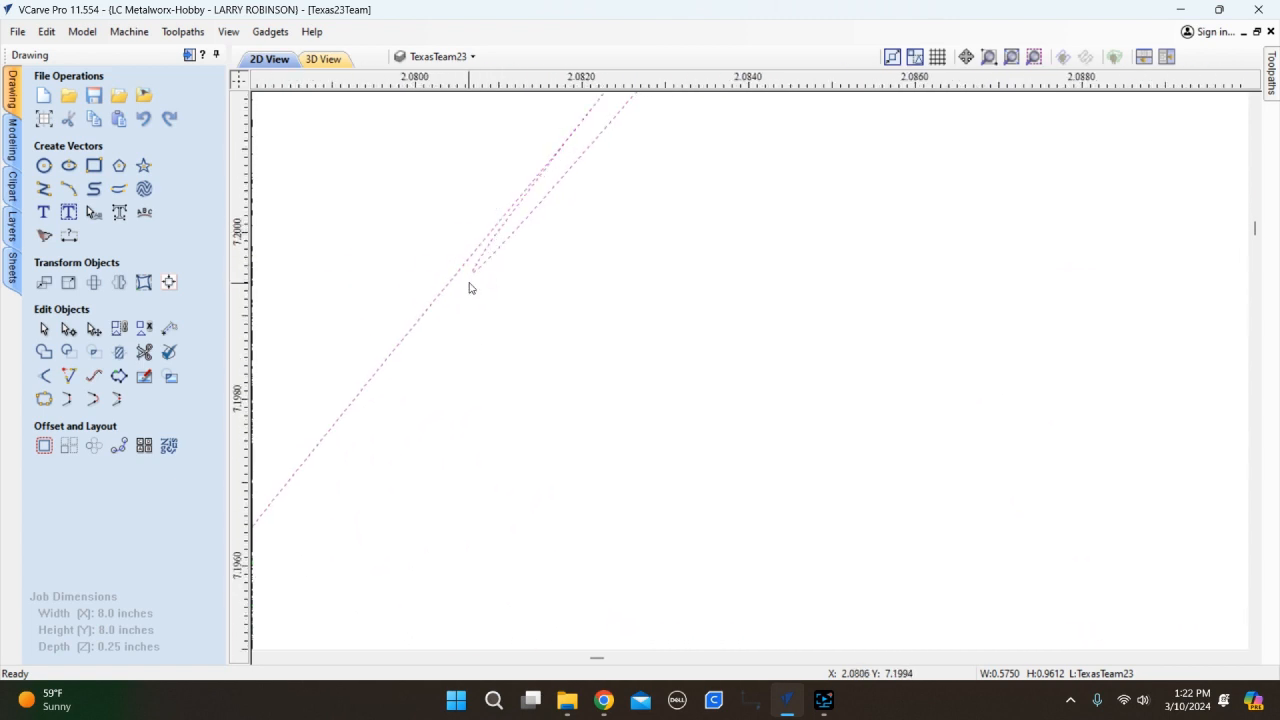
Drag the joined curve's nodes down-left so both ends lie along one diagonal.
key(n)
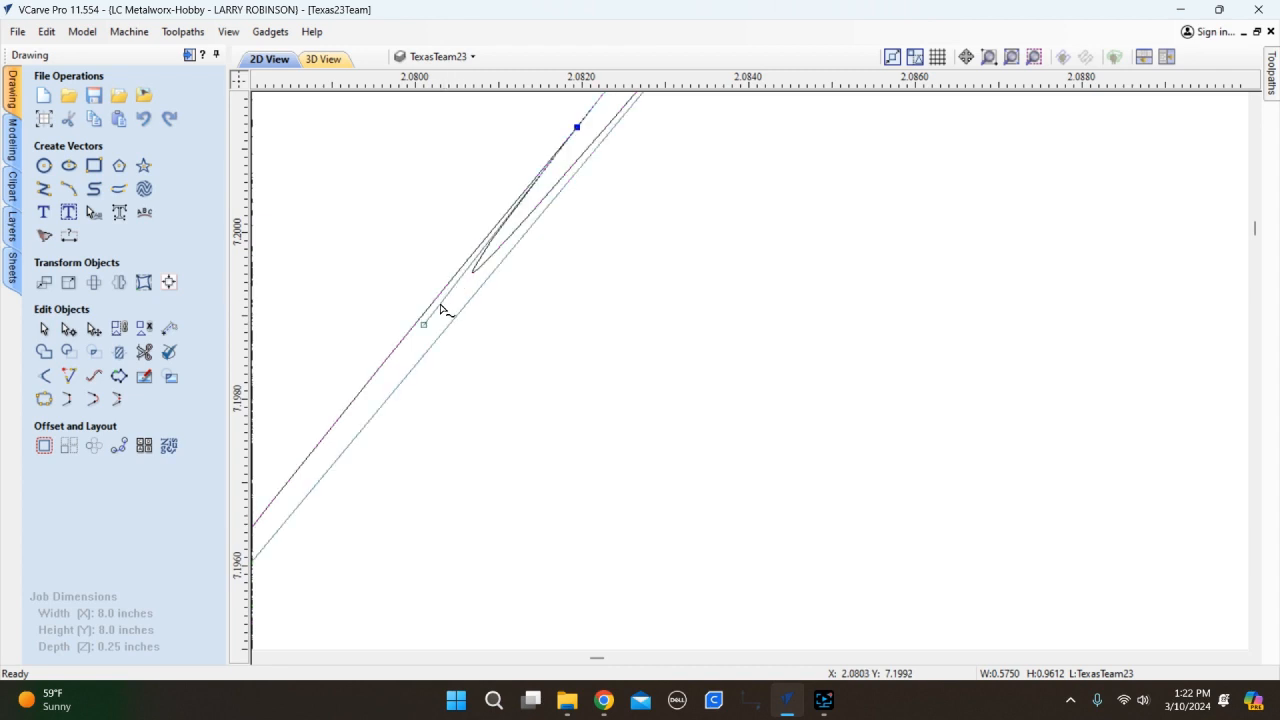
scroll(475, 260, down, 3)
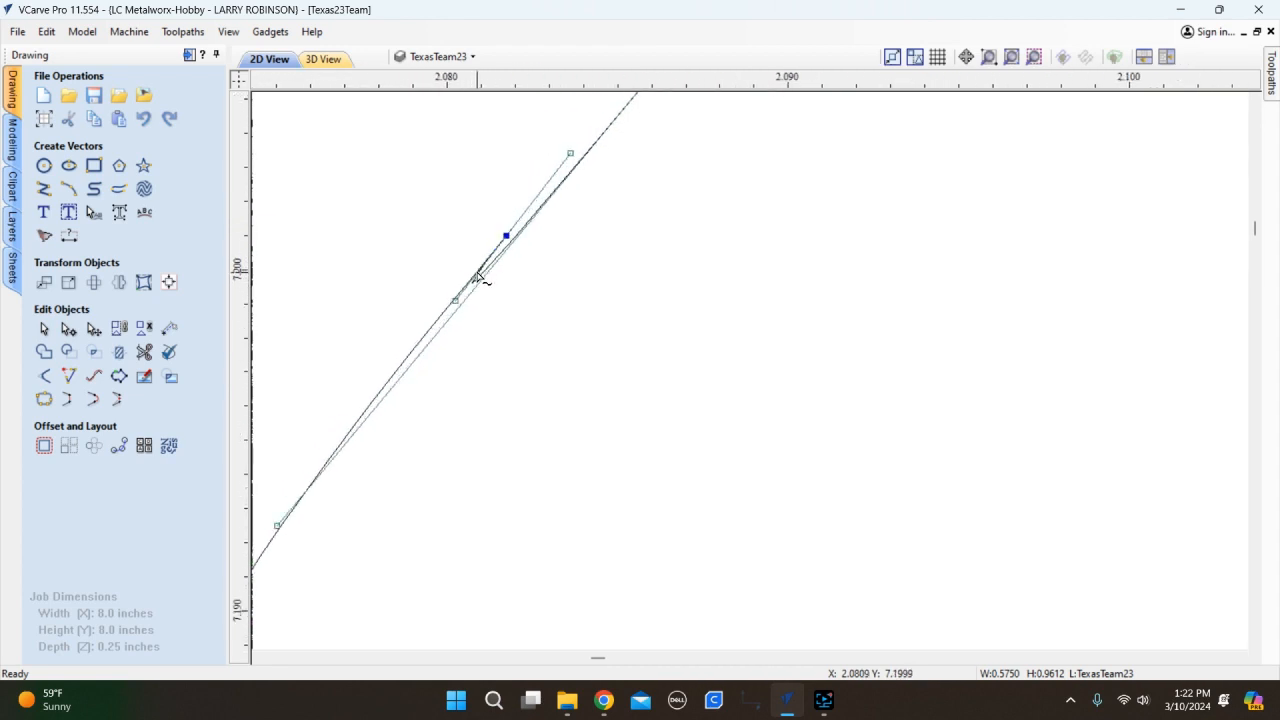
drag(535, 201, 467, 293)
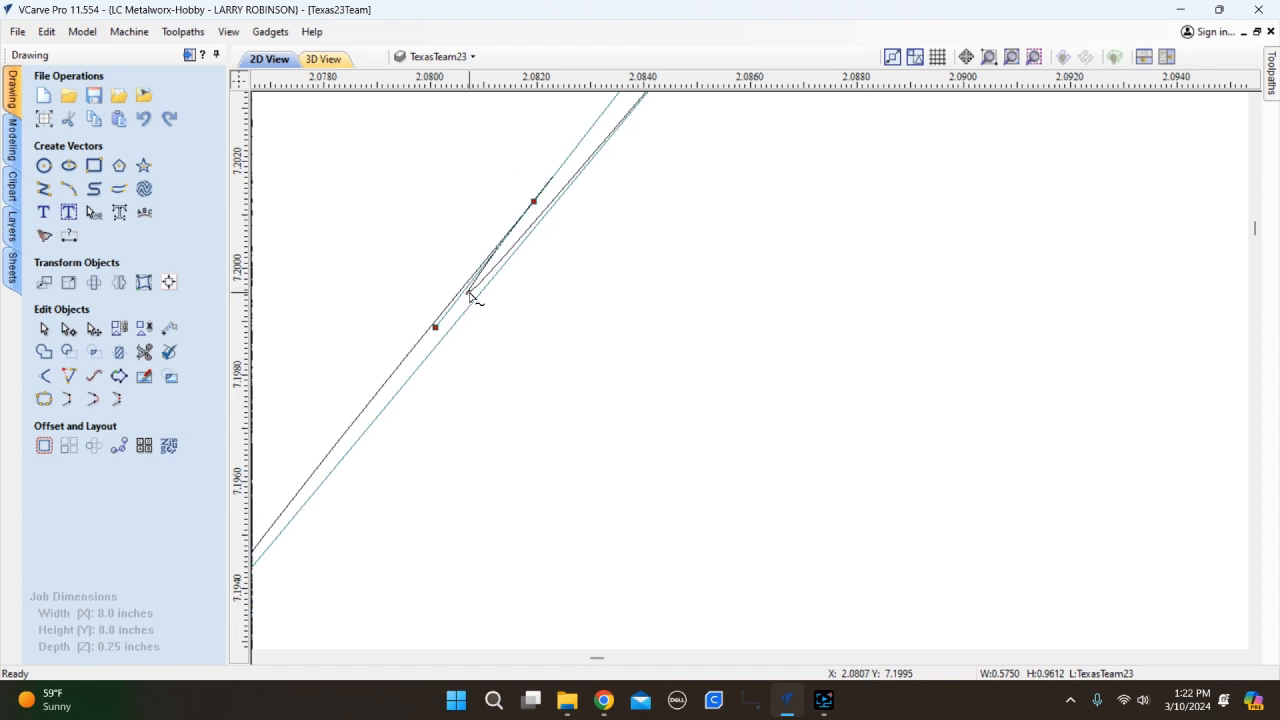
key(n)
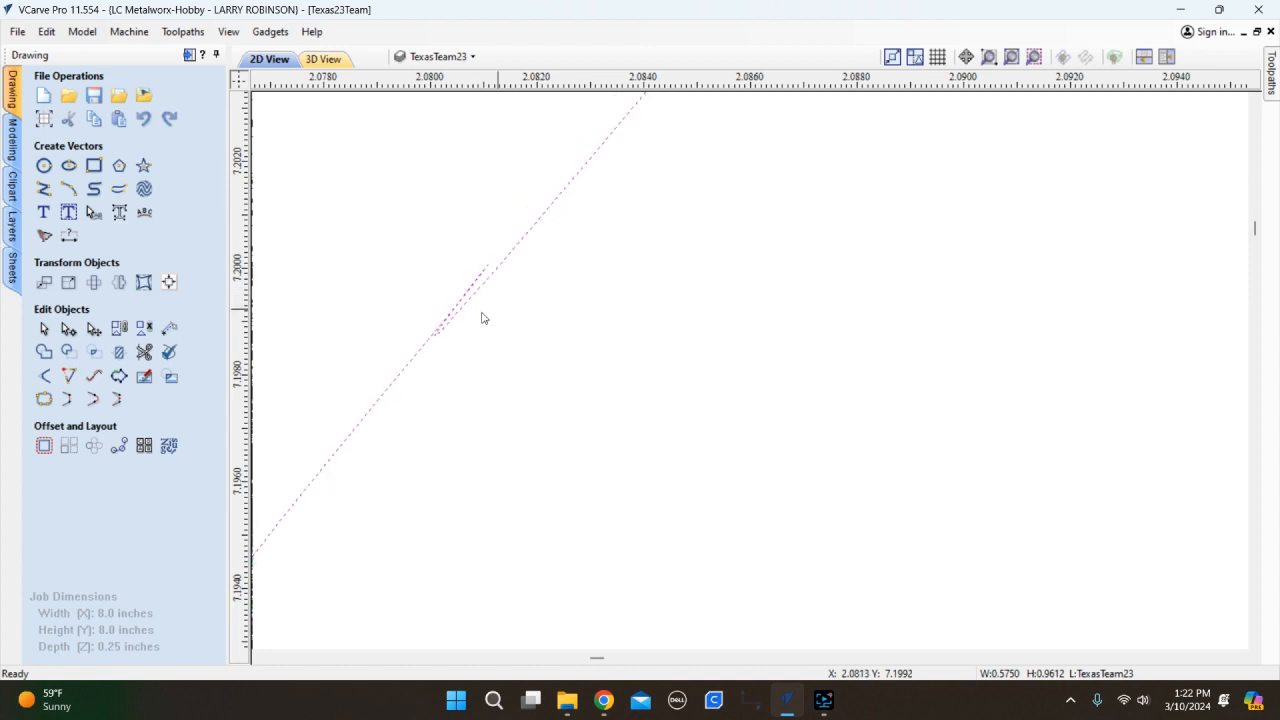
scroll(437, 326, up, 2)
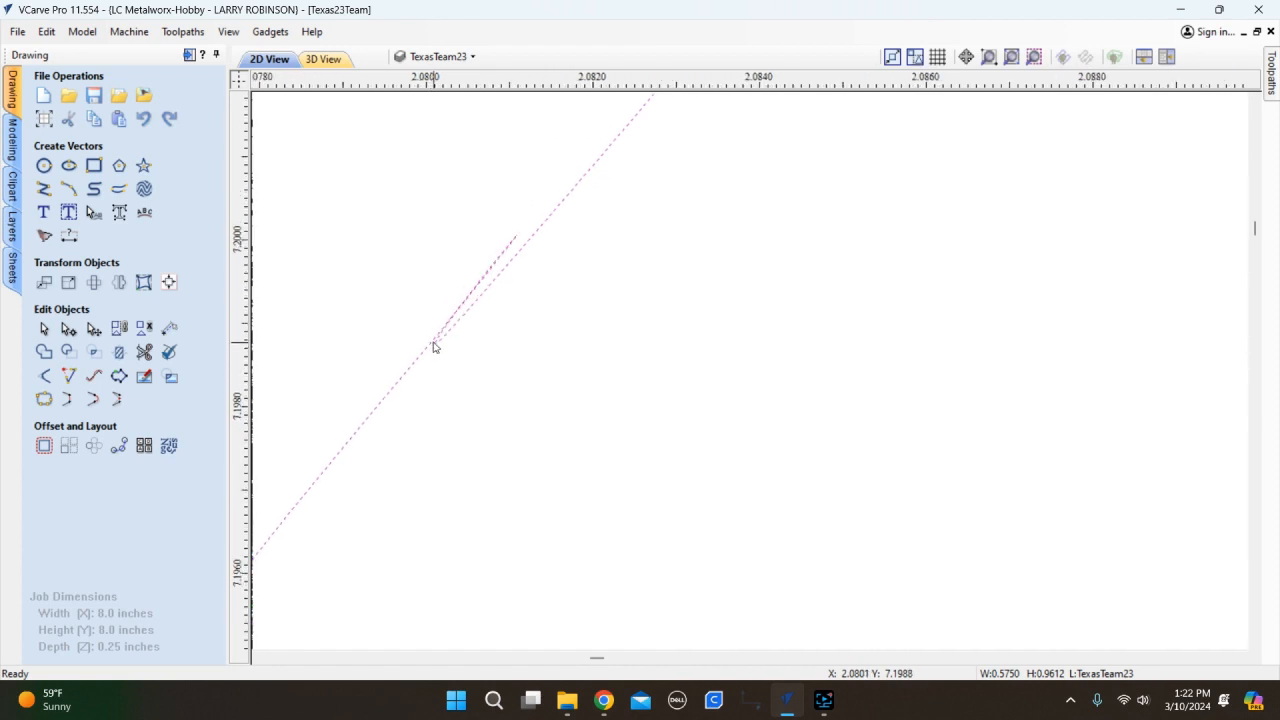
key(n)
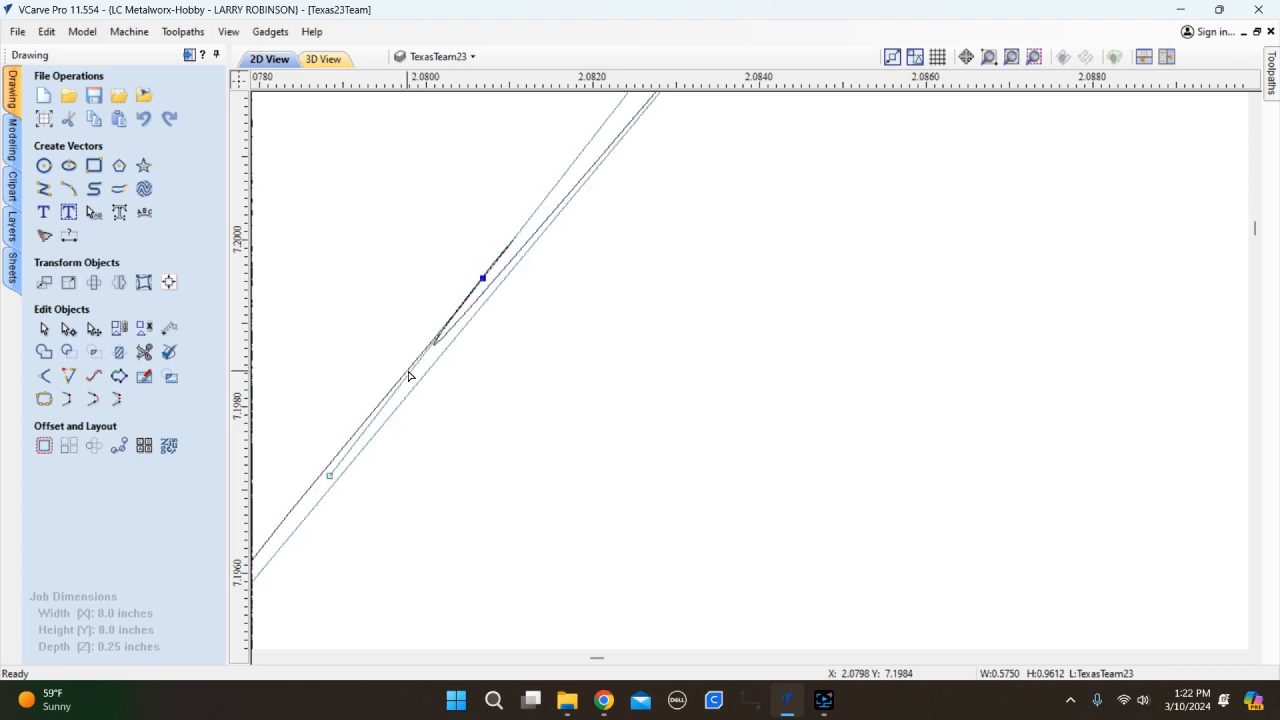
scroll(470, 367, down, 3)
scroll(470, 367, down, 2)
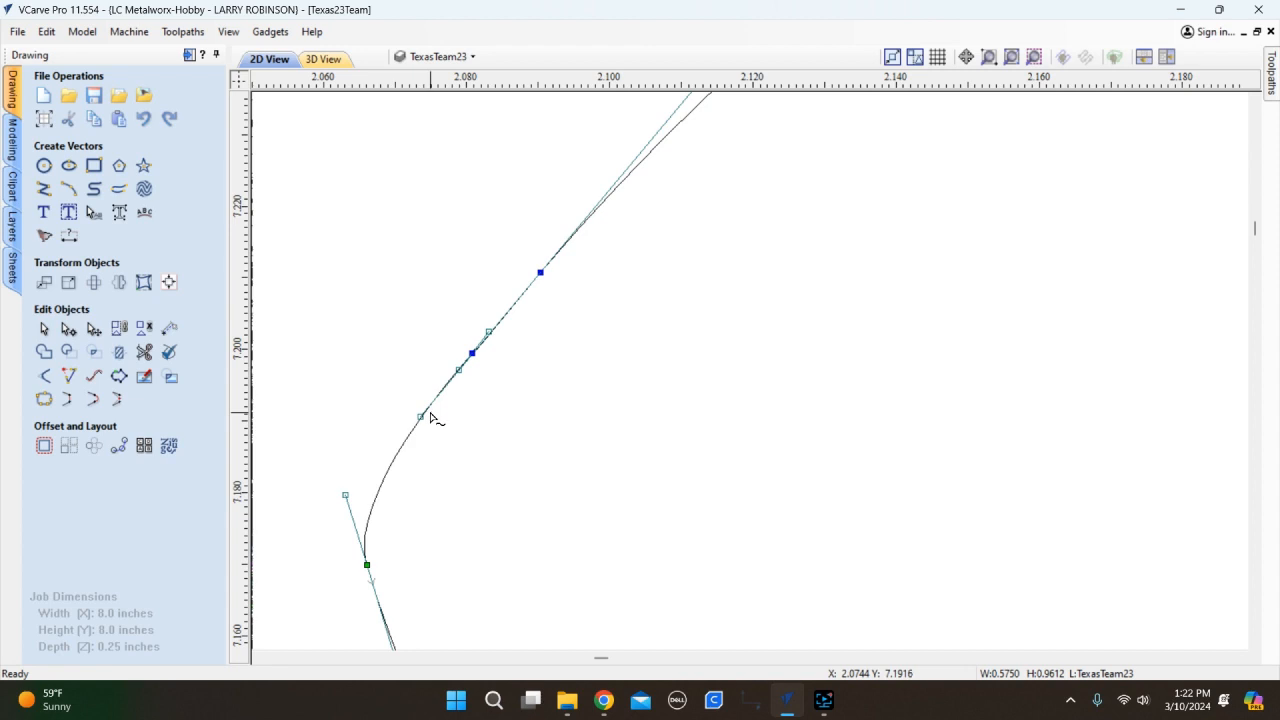
scroll(432, 413, up, 4)
scroll(440, 399, down, 6)
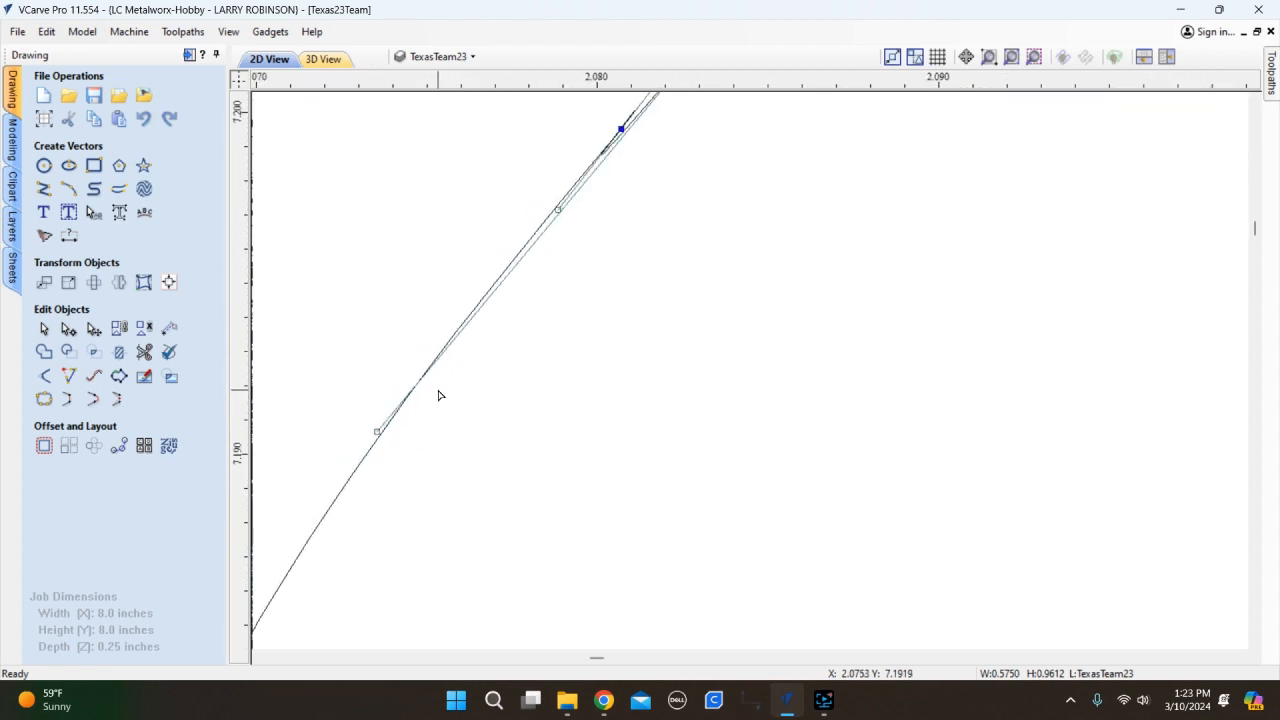
scroll(467, 340, up, 4)
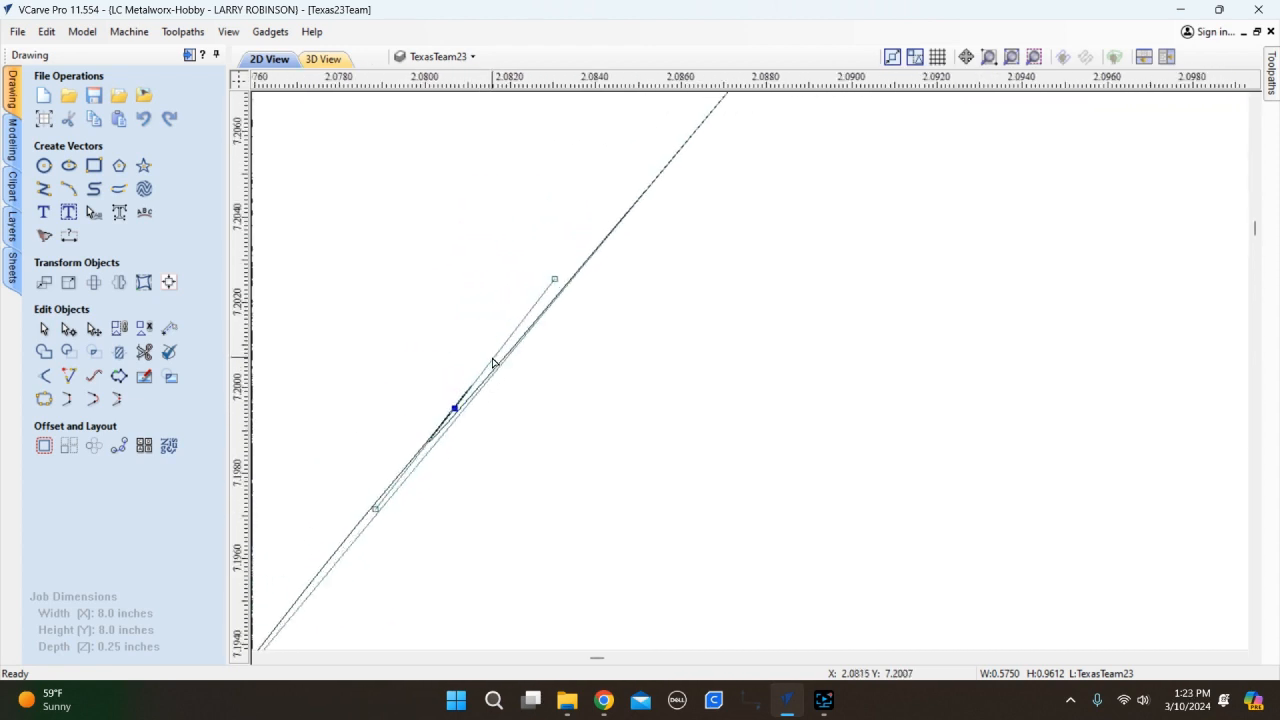
drag(455, 409, 430, 445)
scroll(430, 445, up, 2)
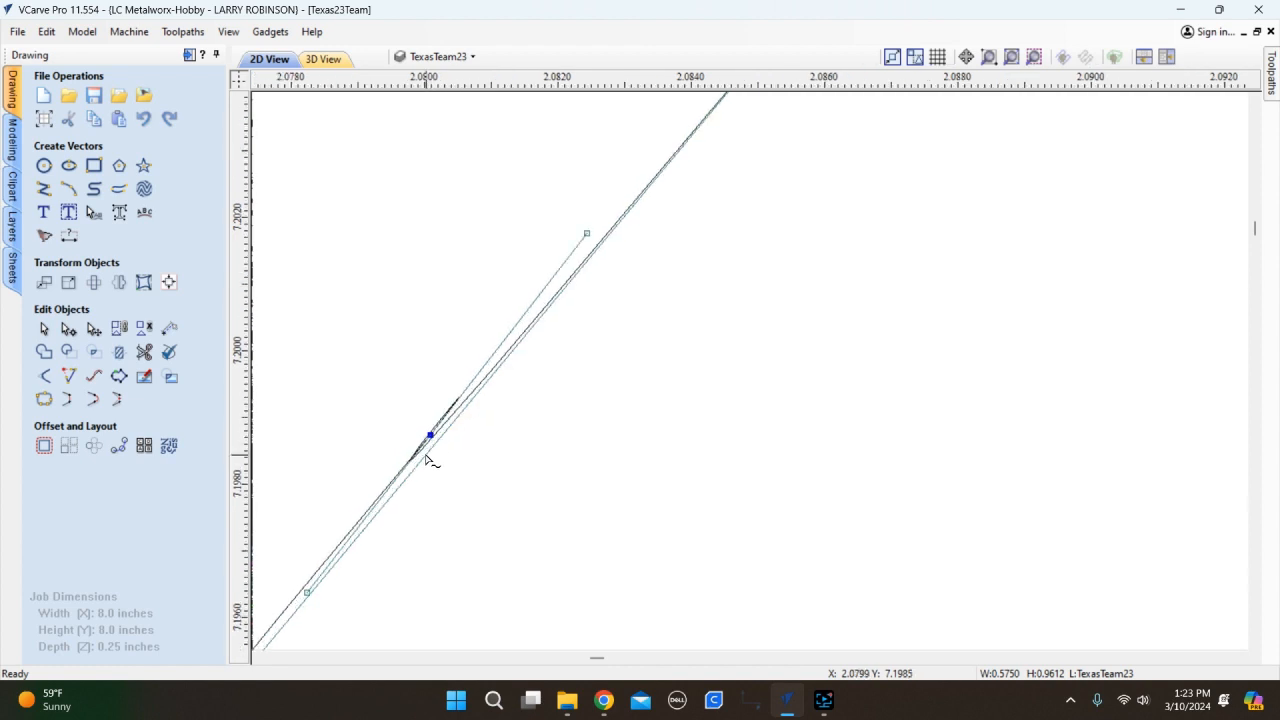
drag(428, 435, 393, 480)
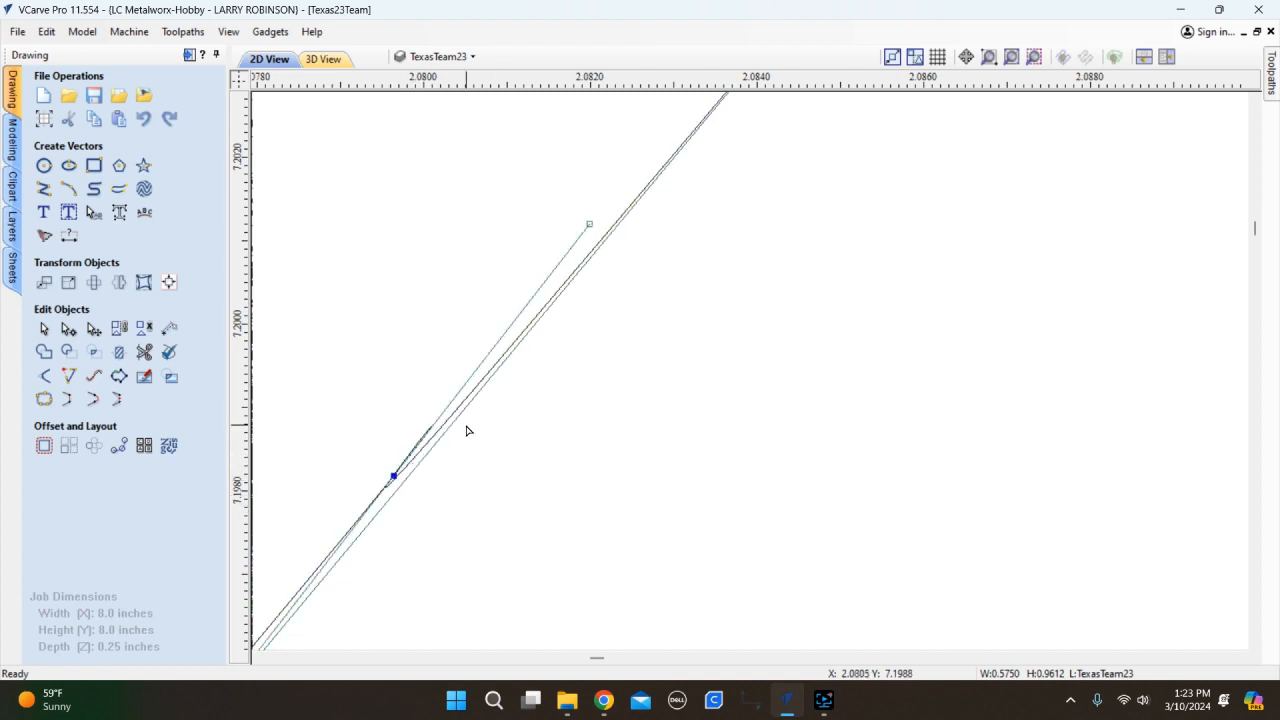
key(n)
scroll(445, 459, up, 3)
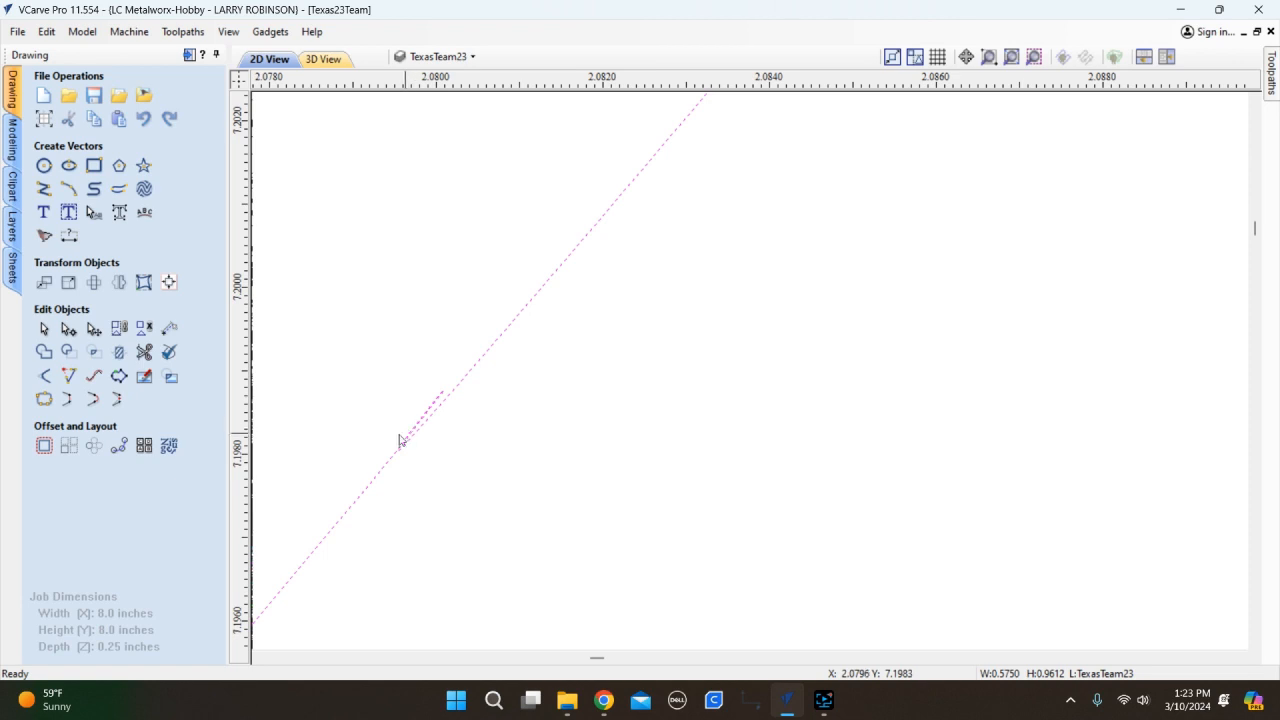
Insert two points on the diagonal line and delete the overlapping span between them.
click(144, 351)
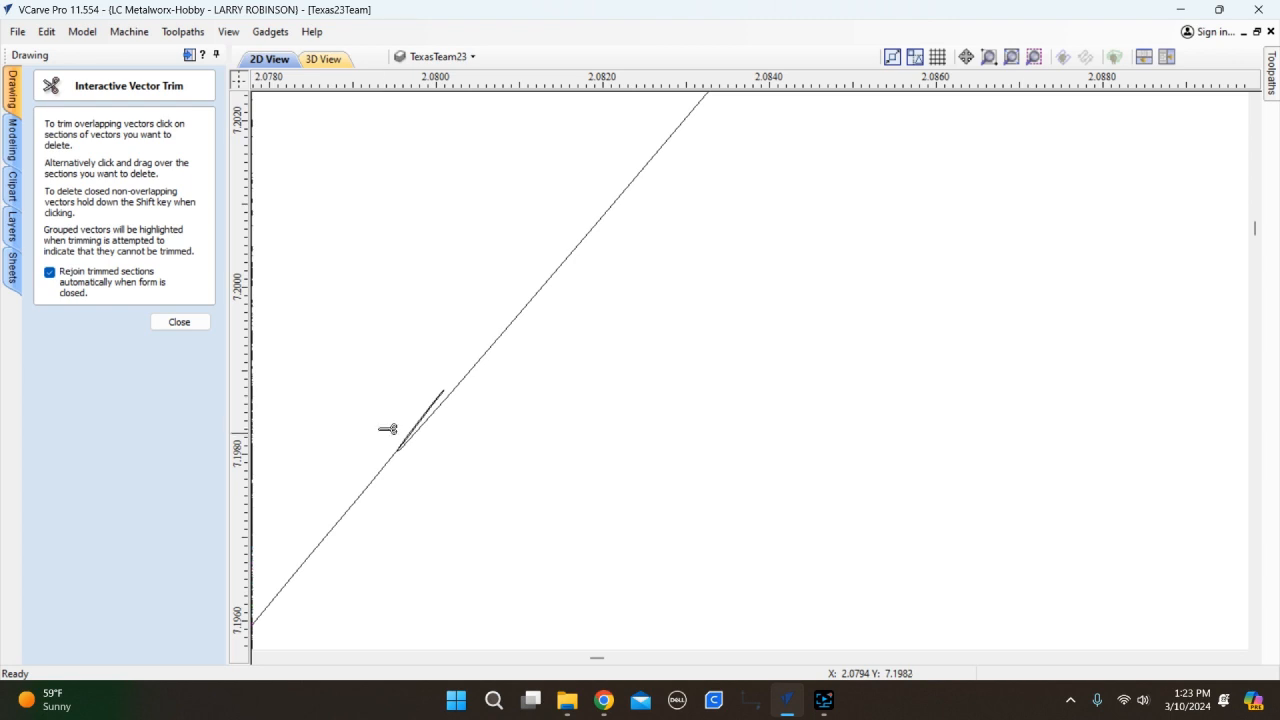
click(175, 322)
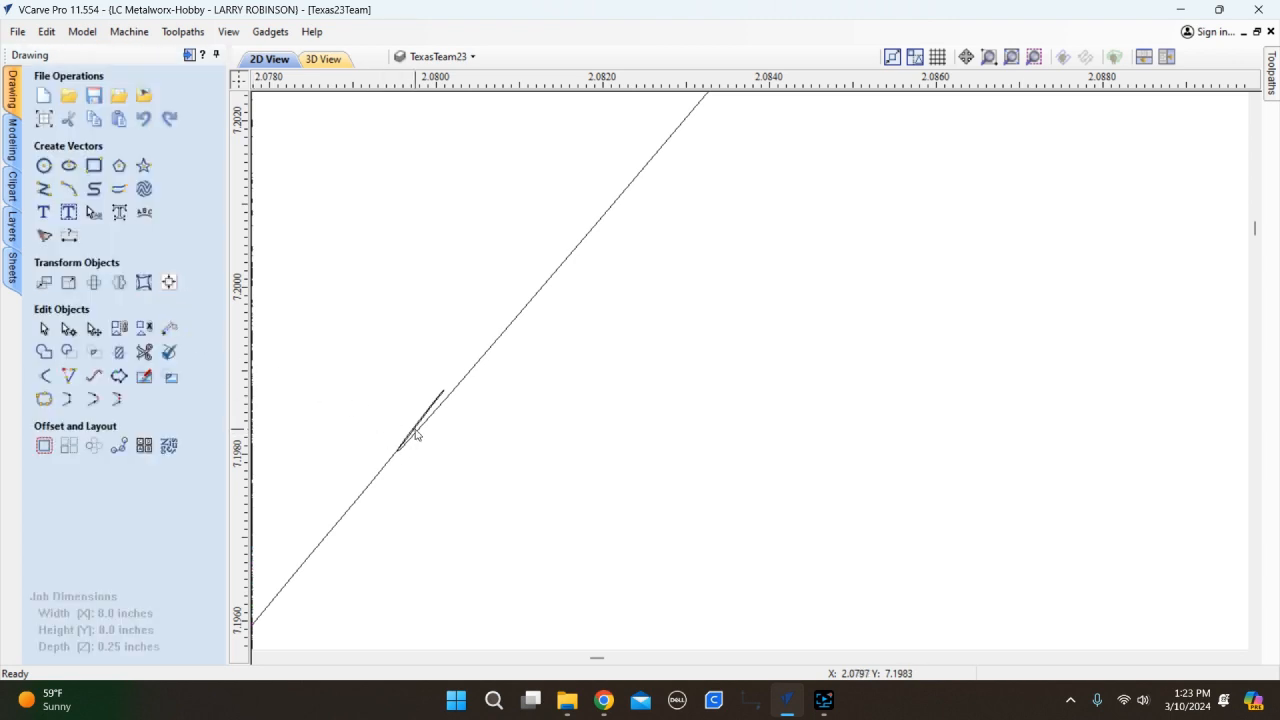
click(445, 401)
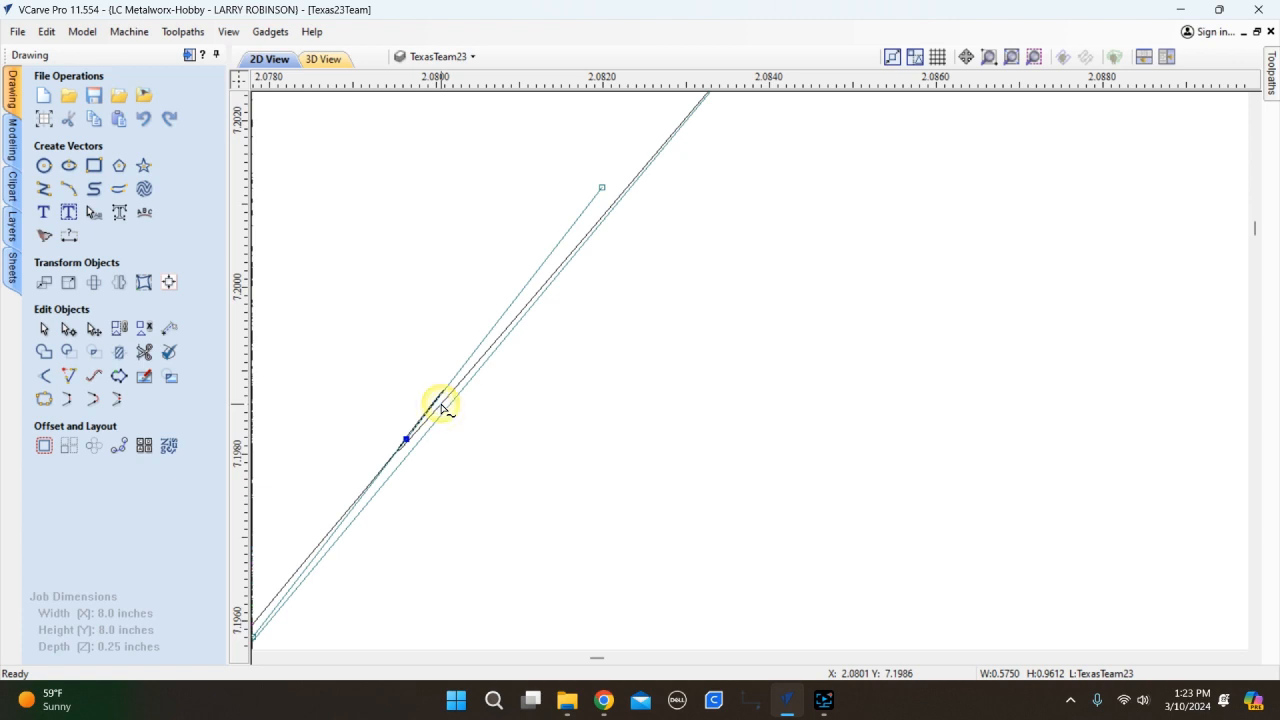
scroll(544, 342, down, 4)
scroll(486, 392, up, 4)
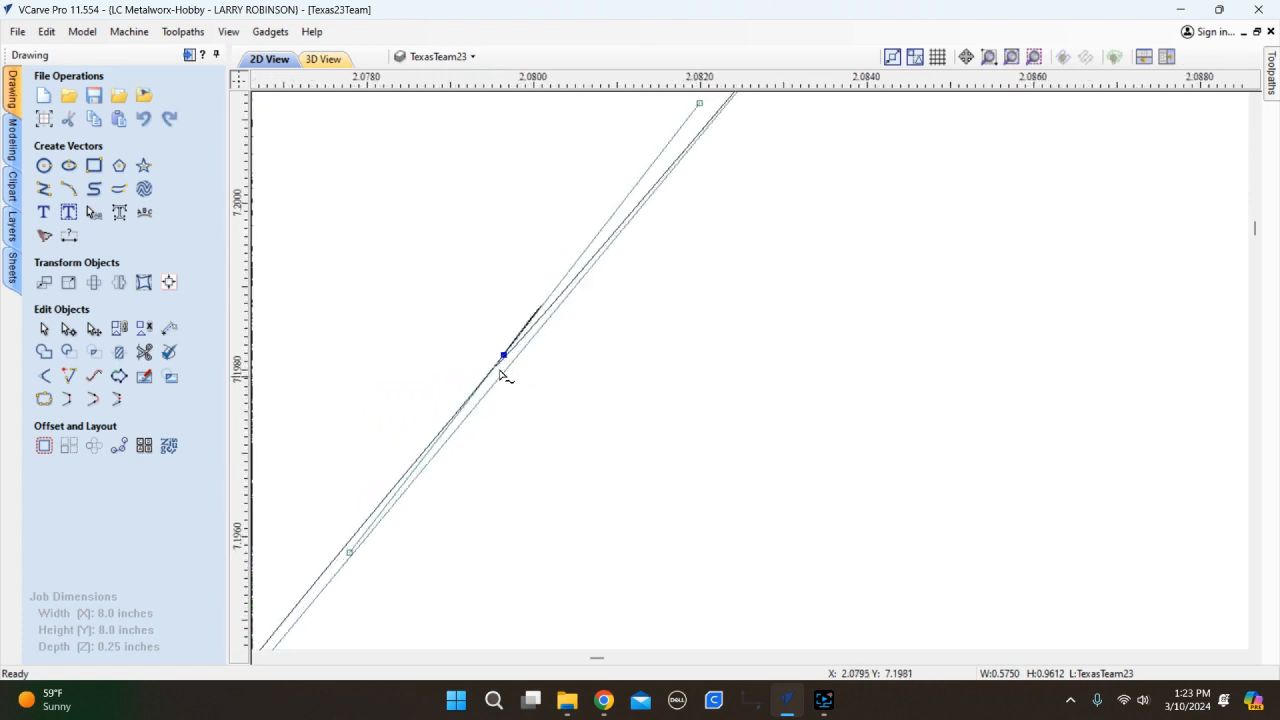
right_click(548, 316)
click(616, 378)
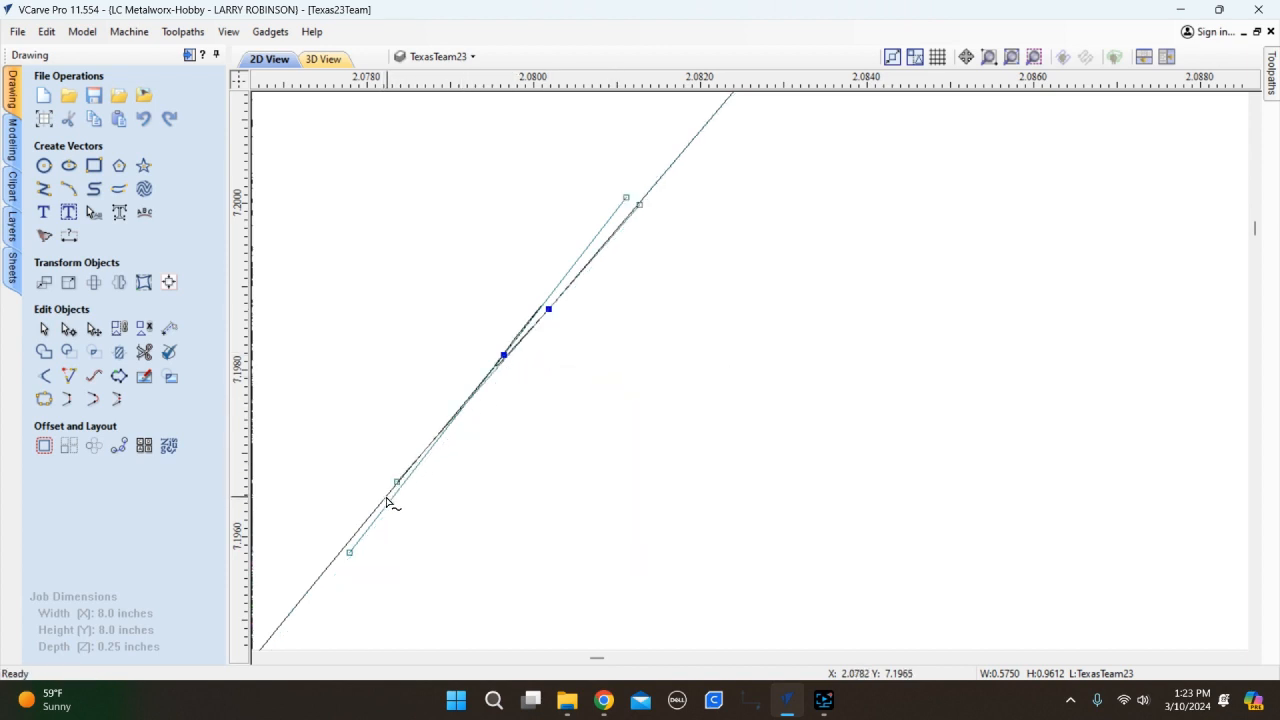
right_click(390, 497)
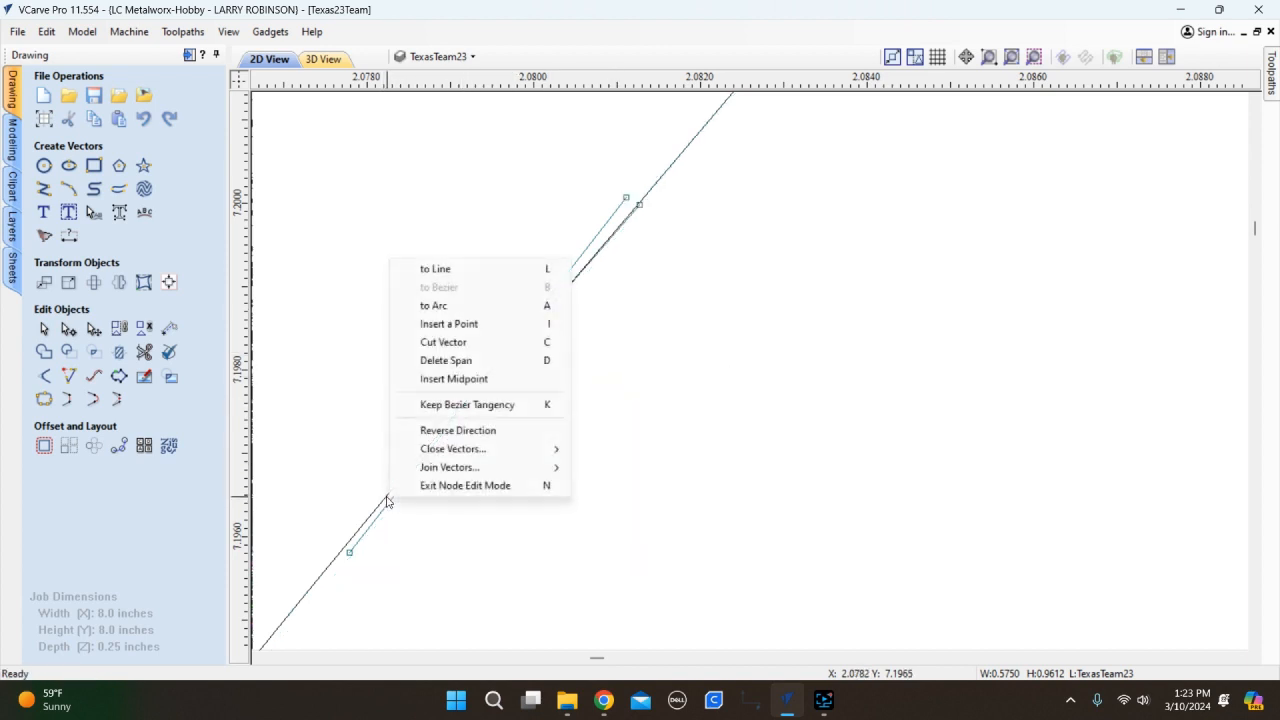
click(464, 324)
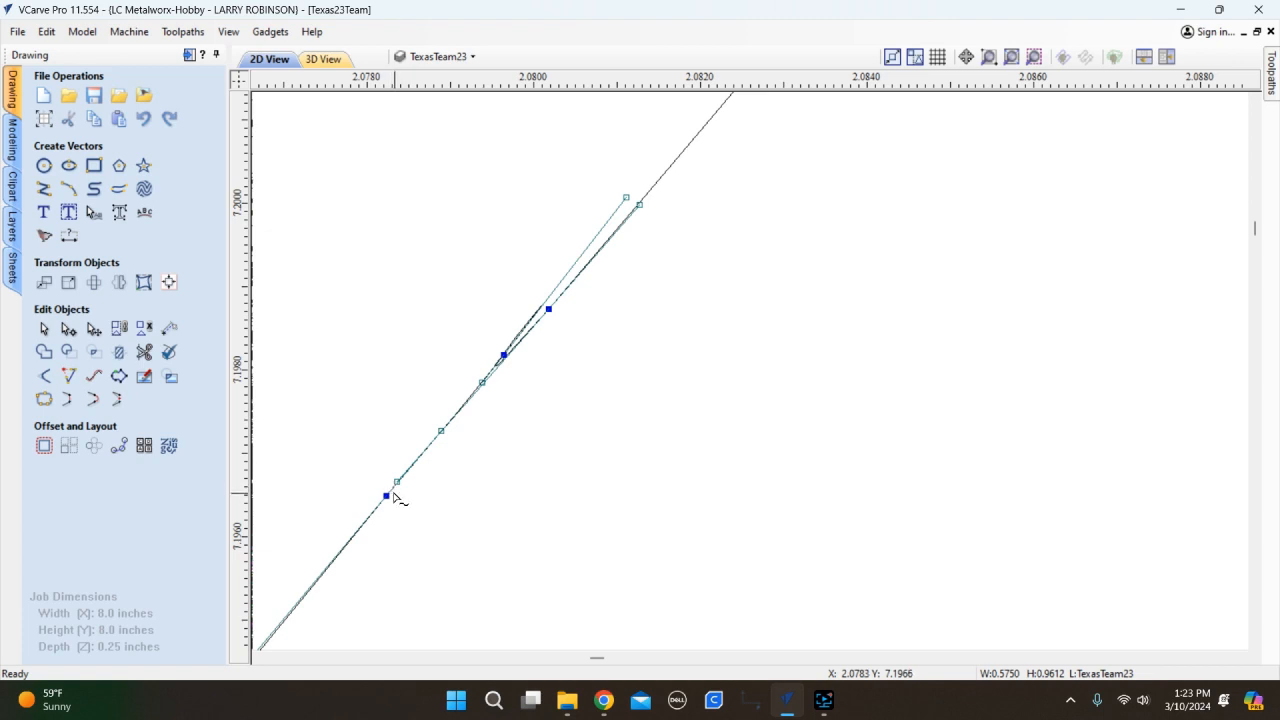
key(r)
key(r)
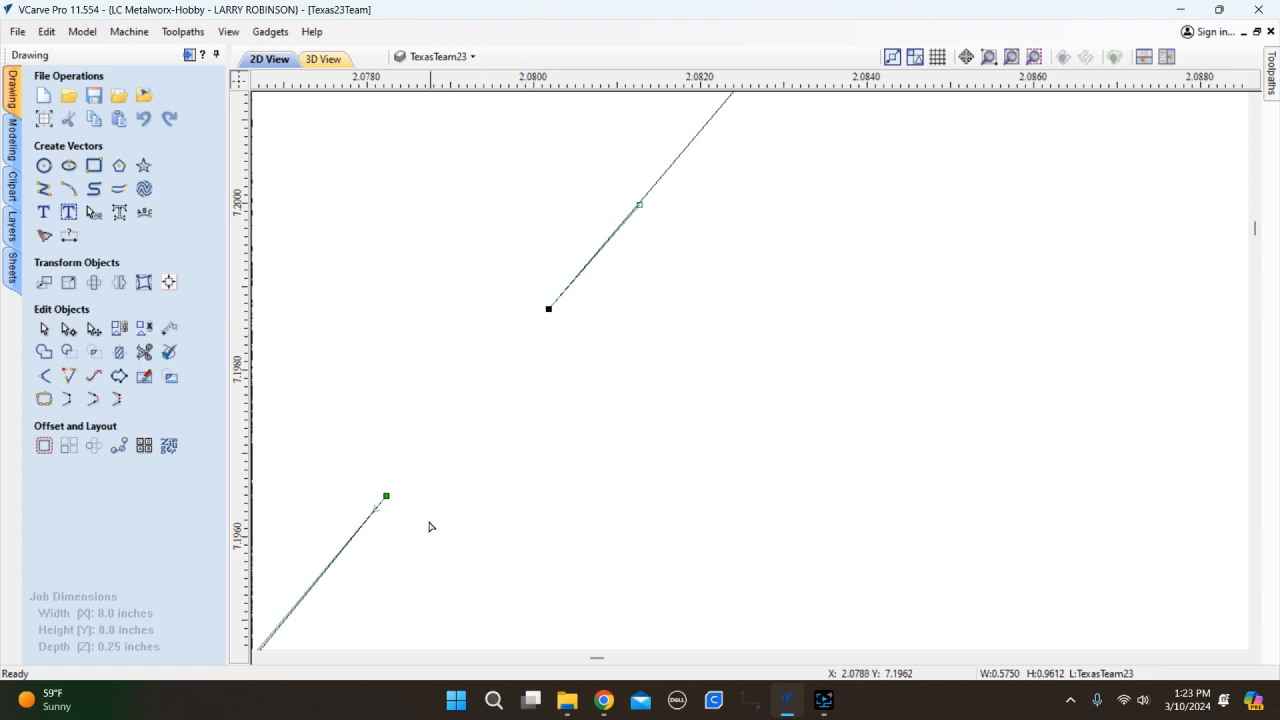
key(n)
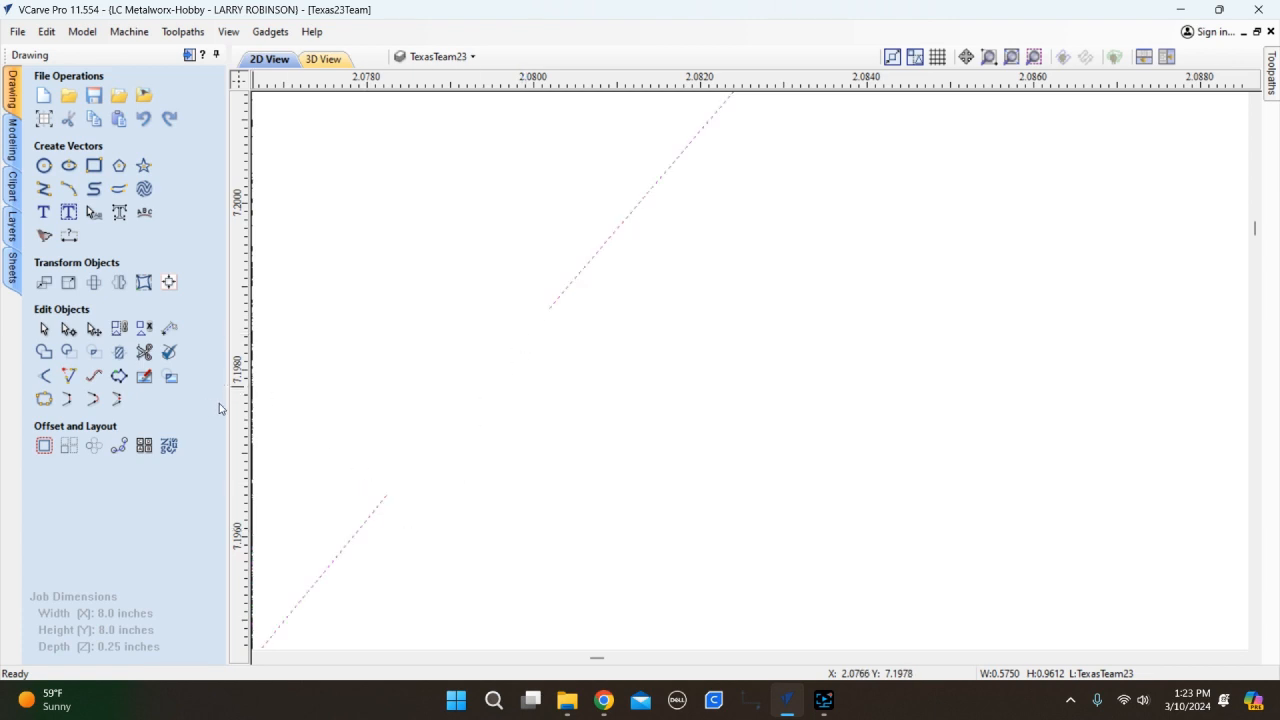
Draw a polyline bridging the gap between the two diagonal line ends.
click(45, 189)
click(385, 494)
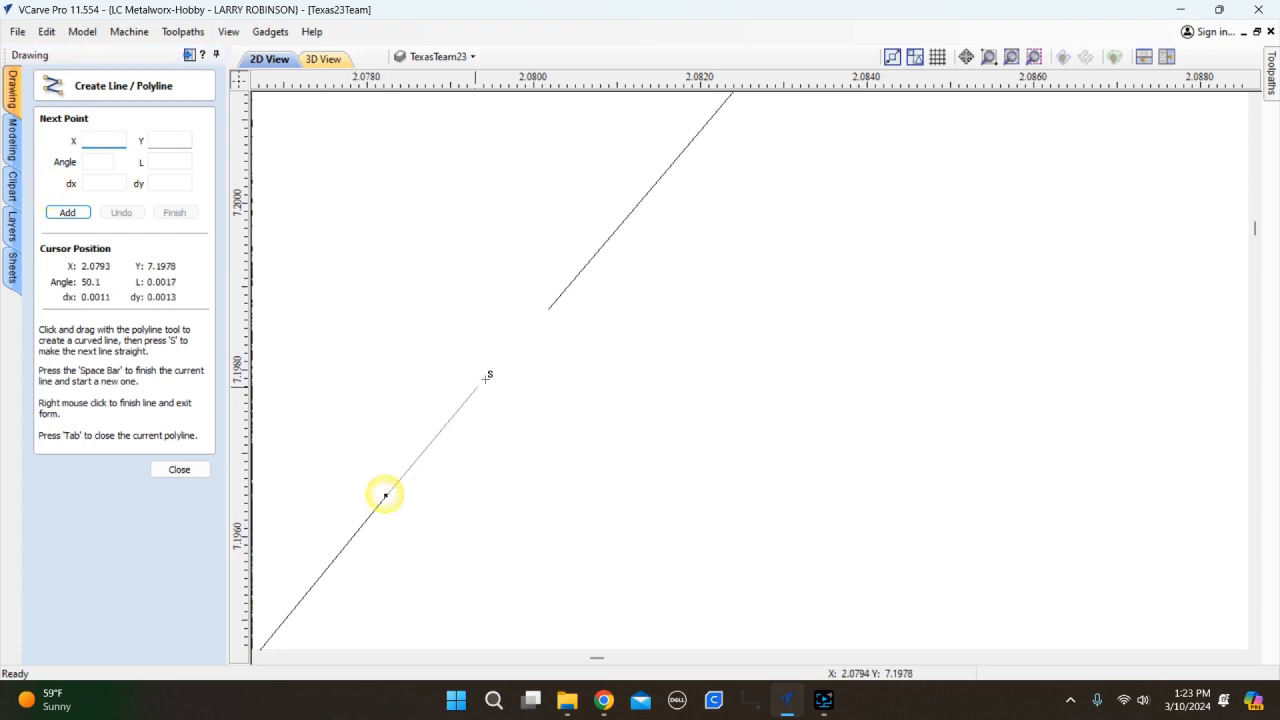
click(551, 313)
right_click(588, 421)
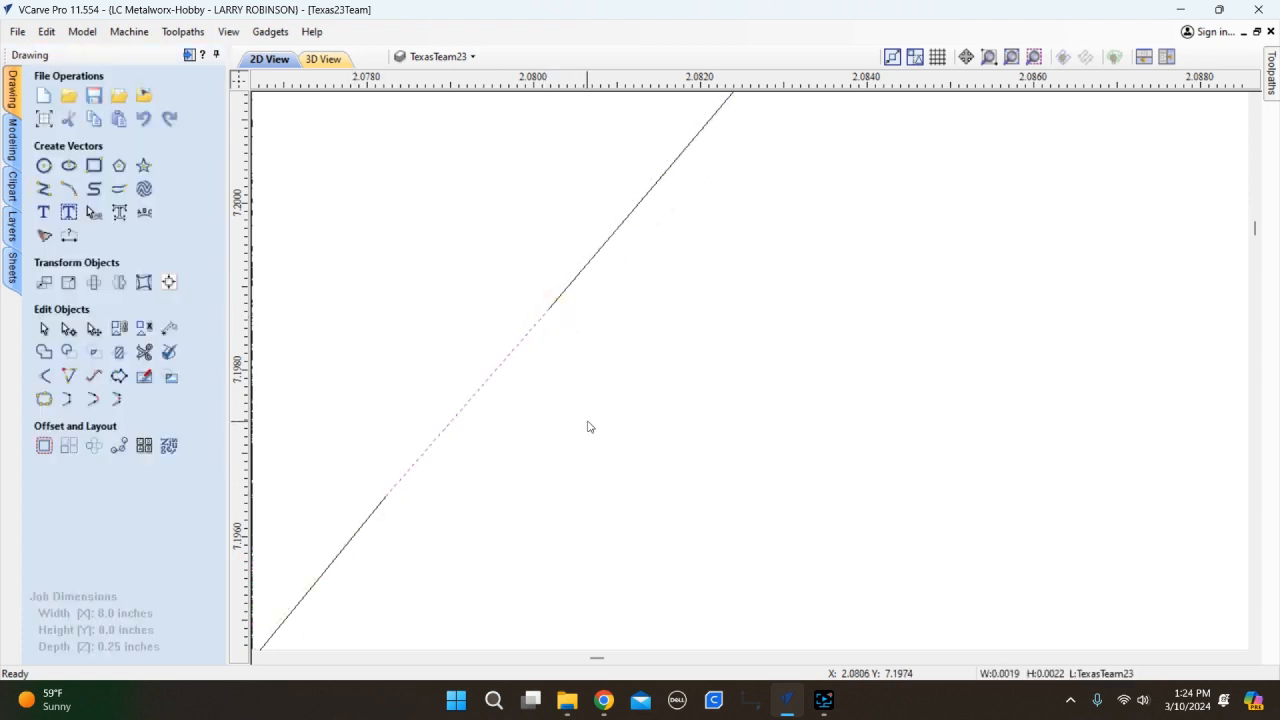
Window-select both line pieces and join them into one vector with tolerance 0.01.
click(589, 263)
scroll(613, 373, down, 2)
scroll(613, 373, down, 2)
drag(663, 266, 536, 443)
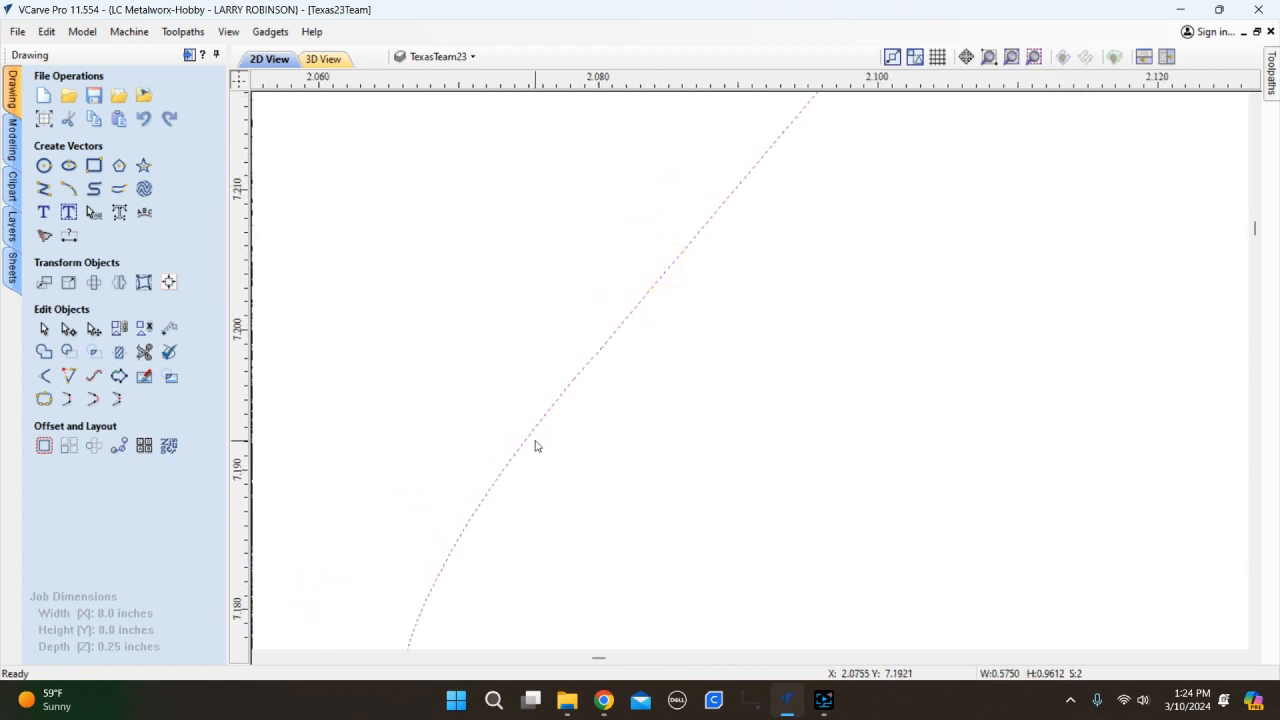
click(44, 399)
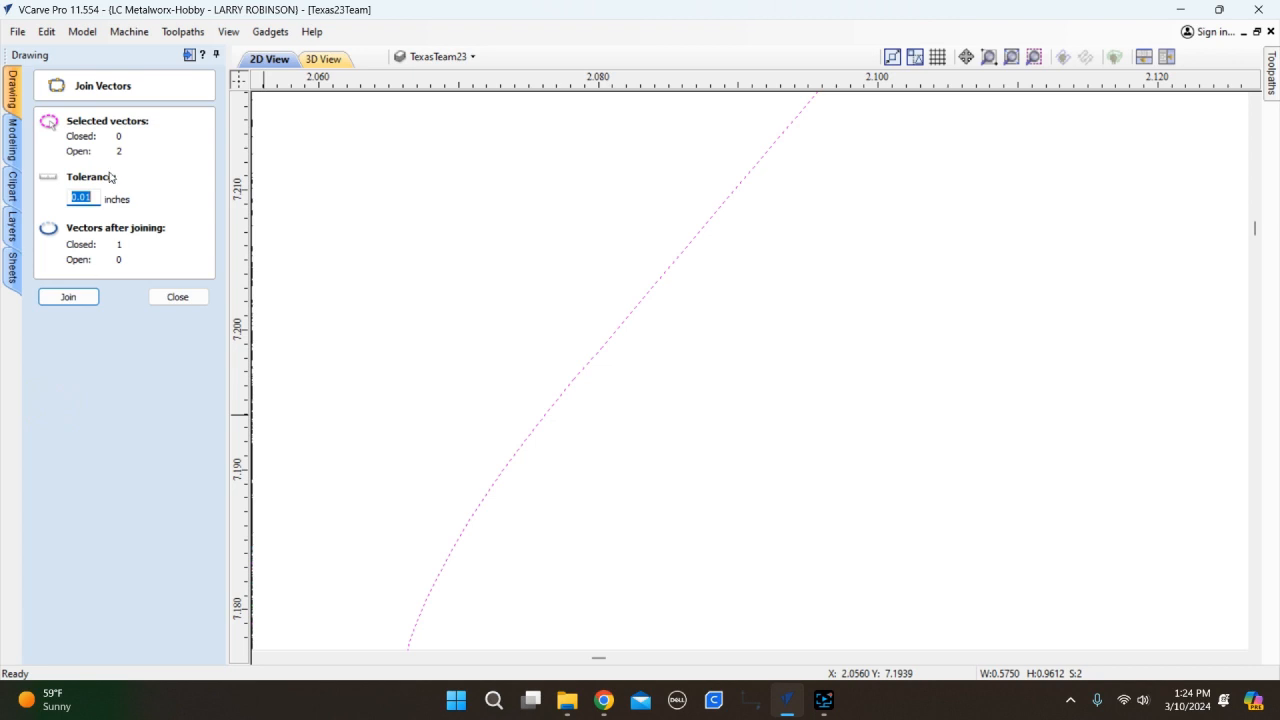
click(82, 297)
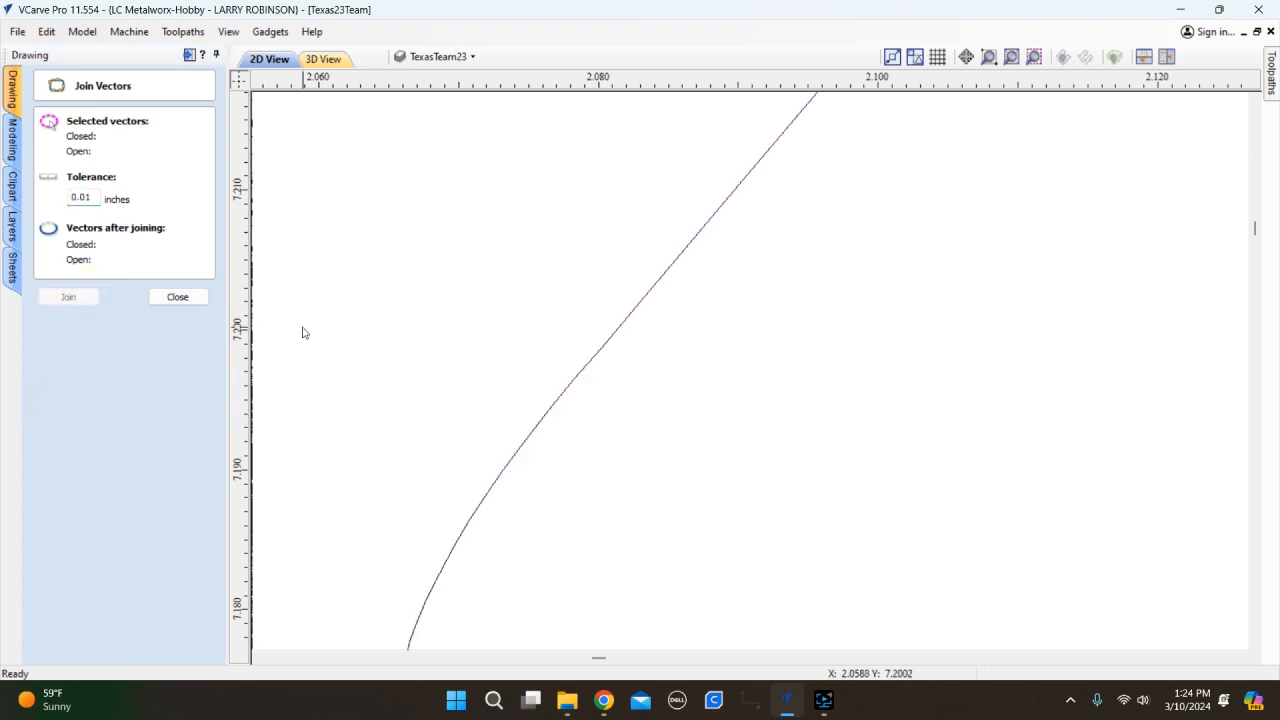
click(181, 296)
scroll(346, 311, down, 4)
scroll(410, 322, down, 3)
click(462, 343)
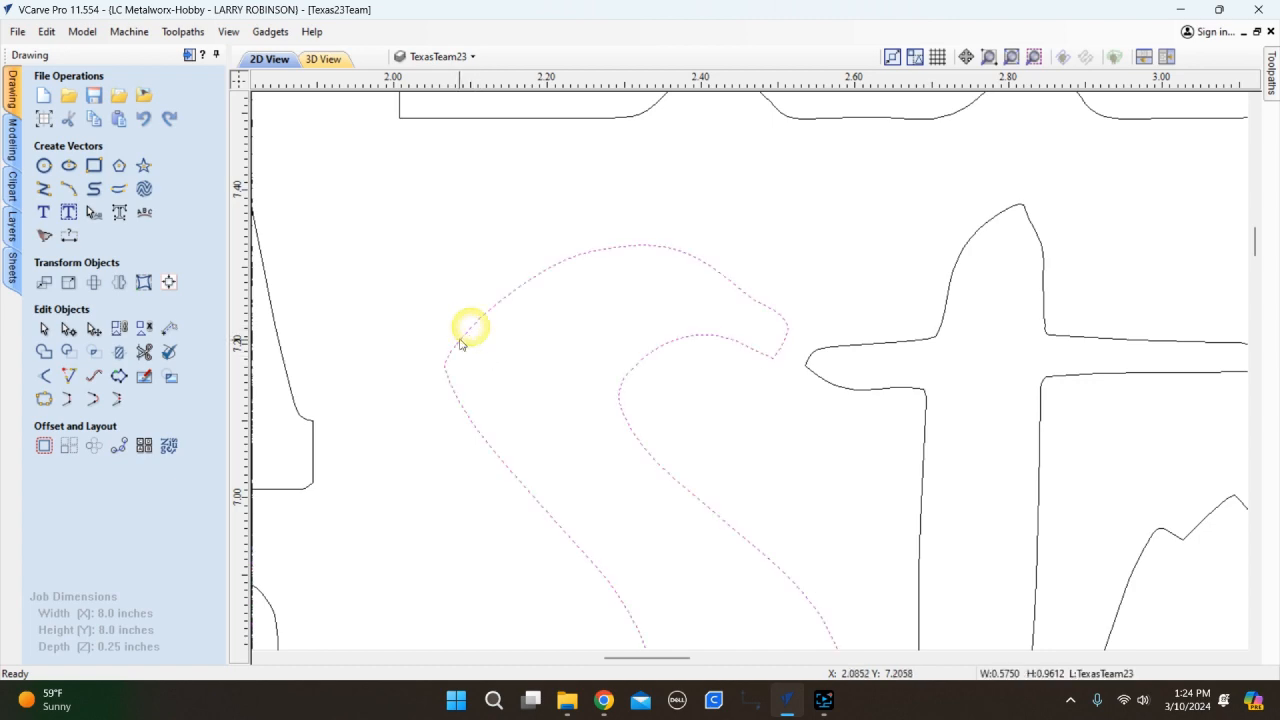
Deselect the S and zoom around to check the repaired lettering.
scroll(461, 344, down, 3)
scroll(474, 429, down, 3)
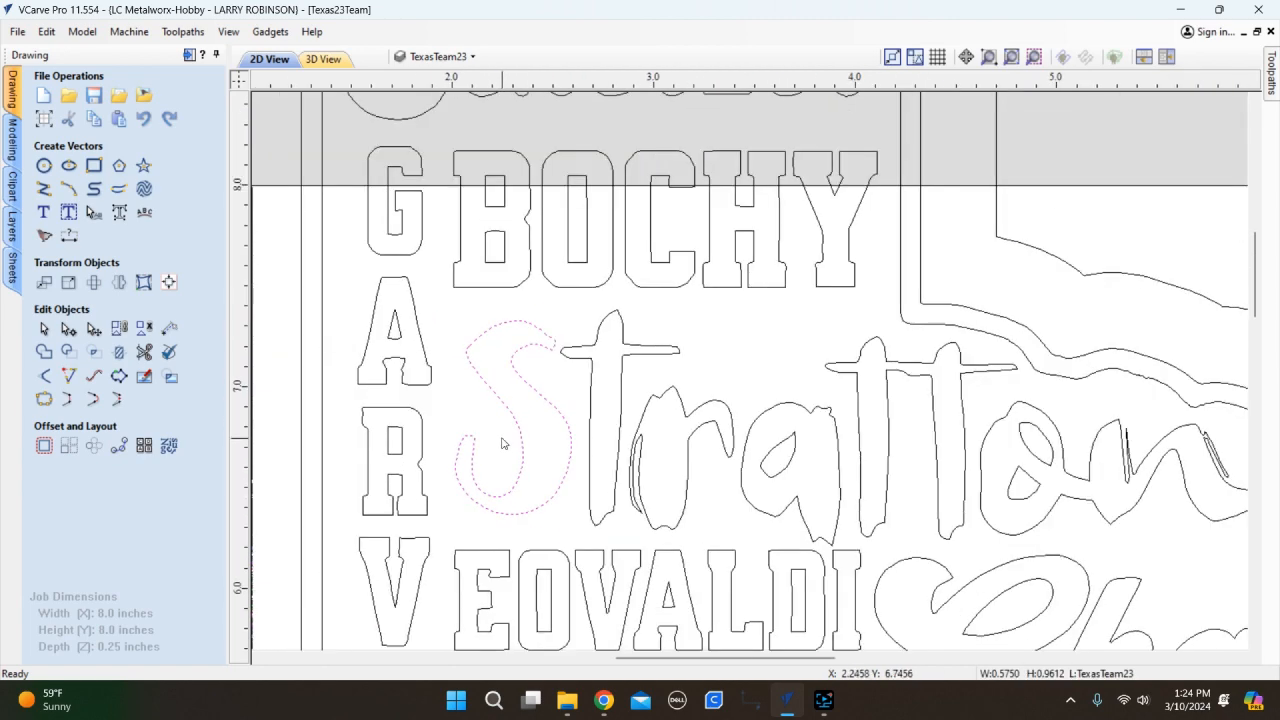
scroll(545, 404, down, 3)
scroll(498, 414, up, 5)
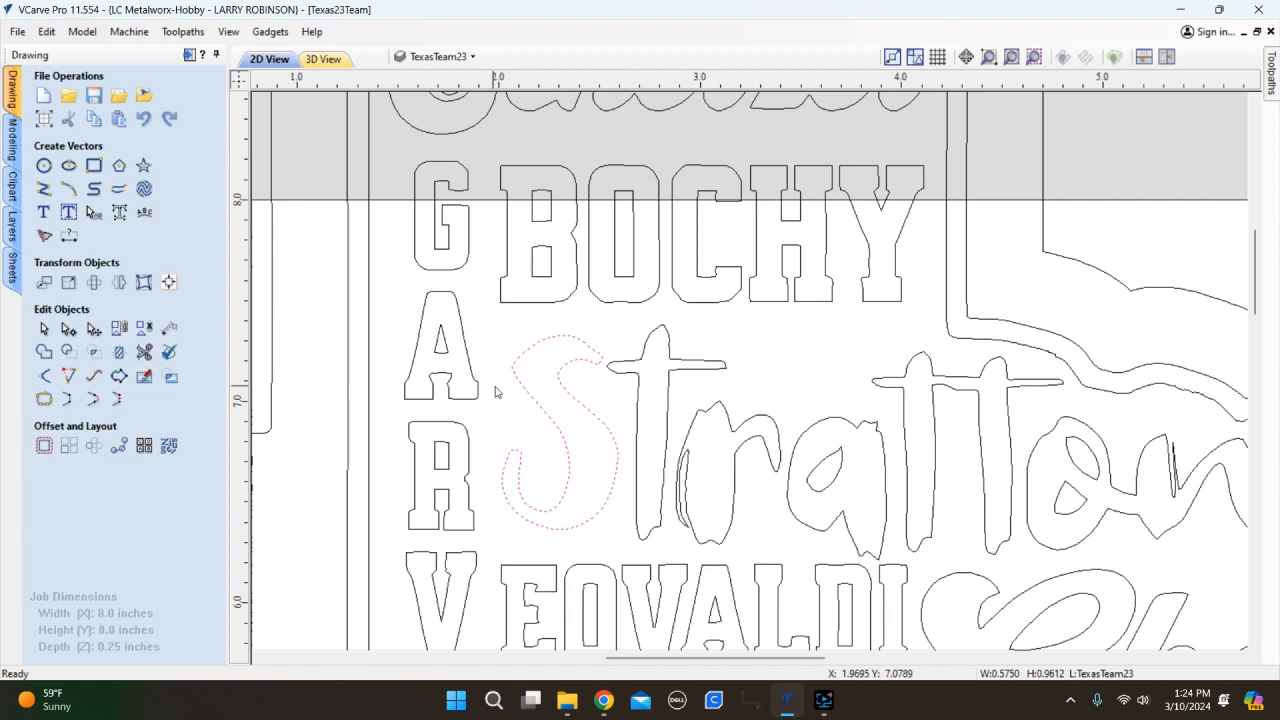
click(501, 327)
scroll(533, 388, down, 4)
scroll(600, 410, up, 8)
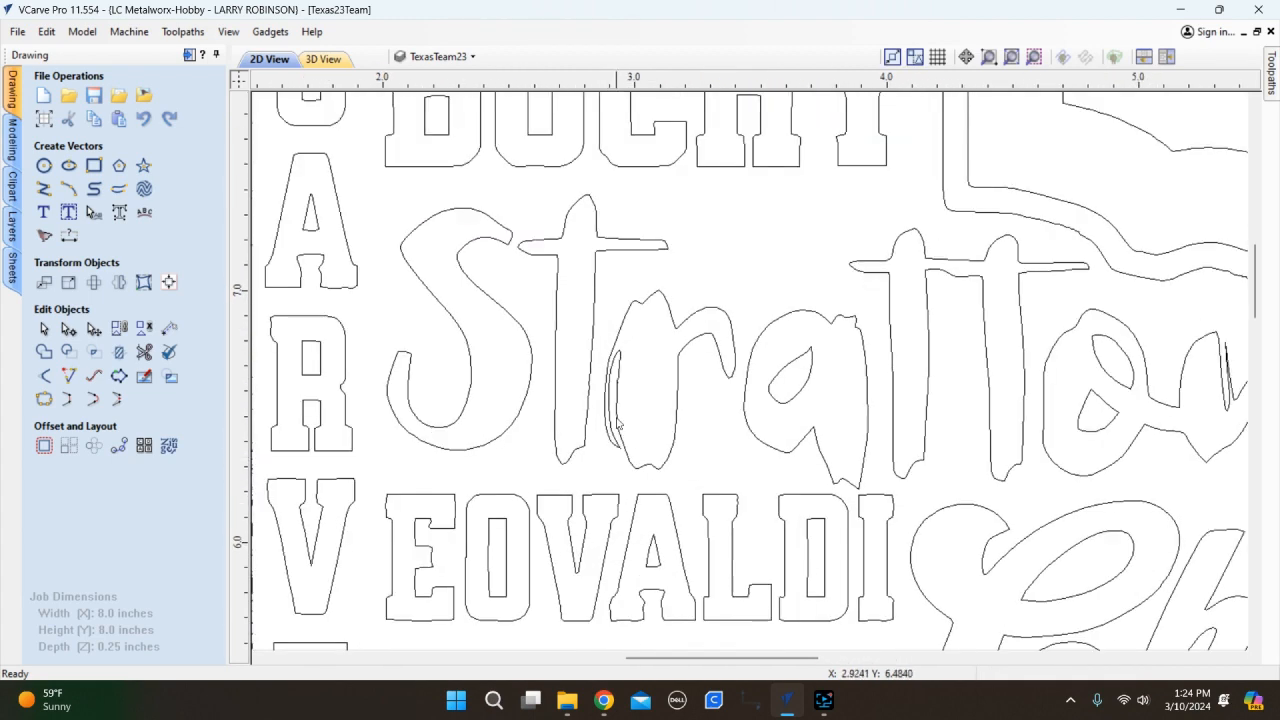
scroll(631, 427, down, 4)
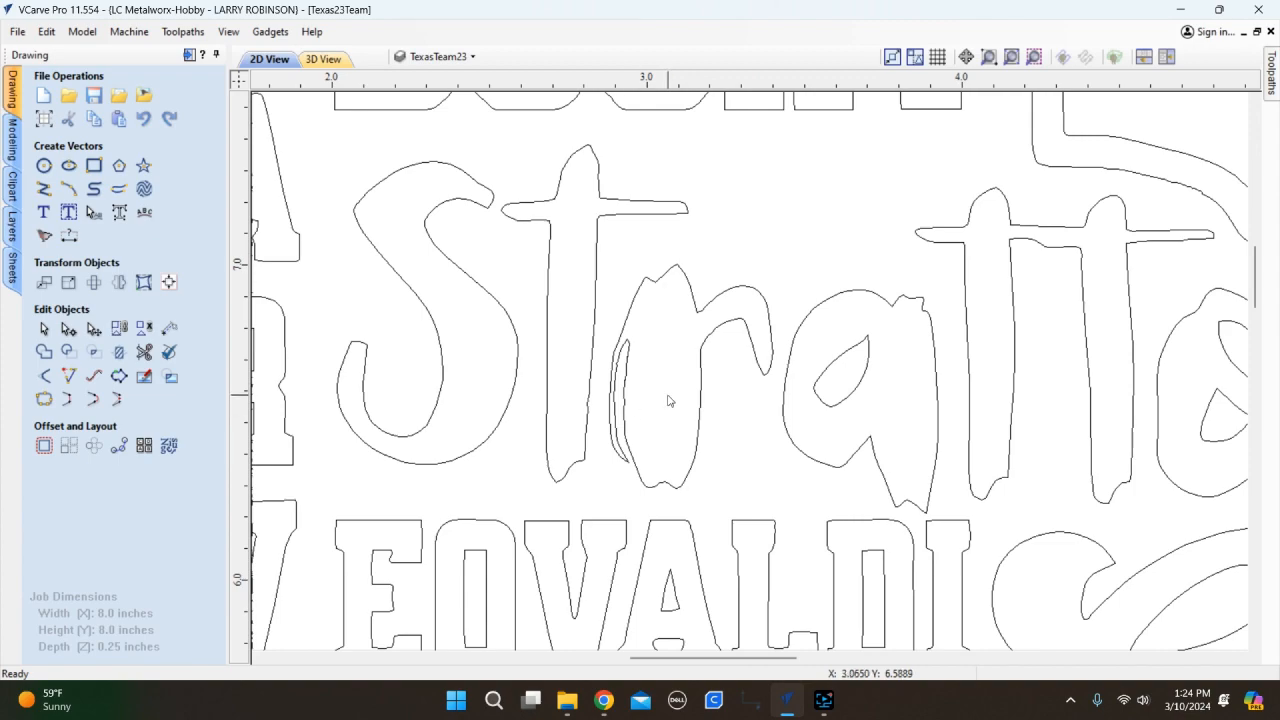
scroll(669, 400, down, 7)
scroll(650, 390, down, 4)
scroll(717, 442, up, 5)
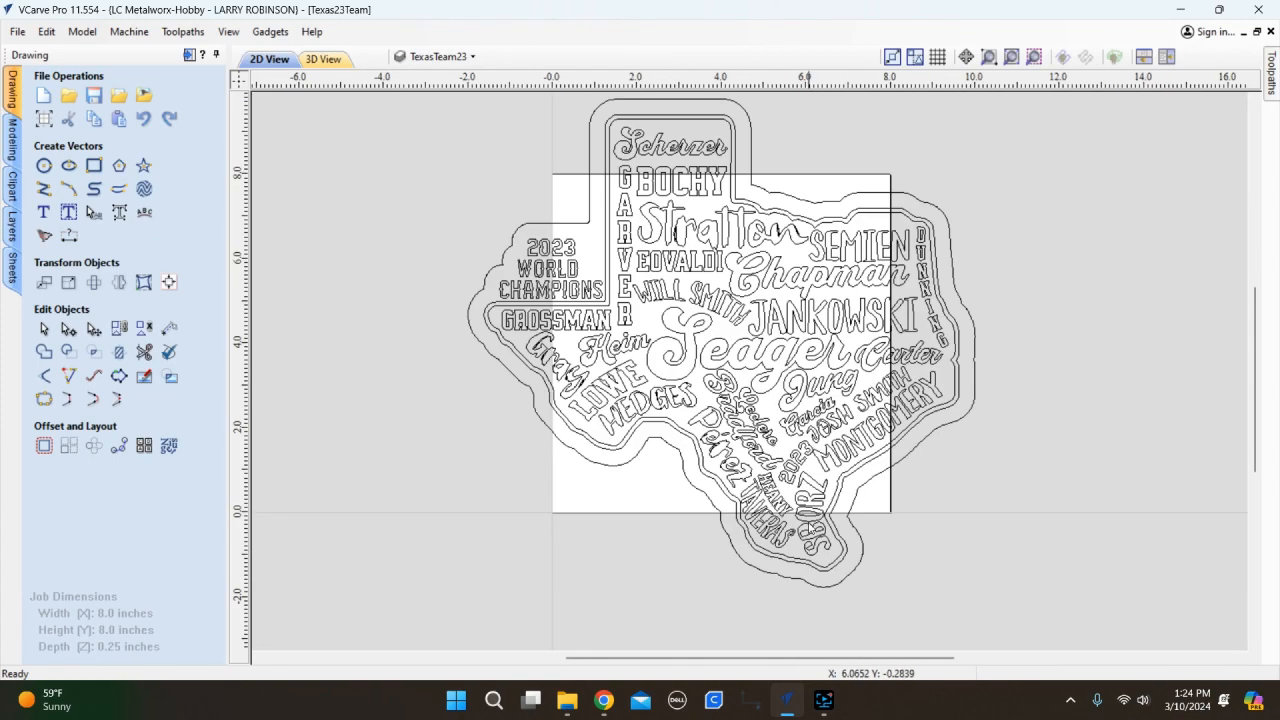
scroll(593, 477, down, 2)
scroll(700, 420, up, 4)
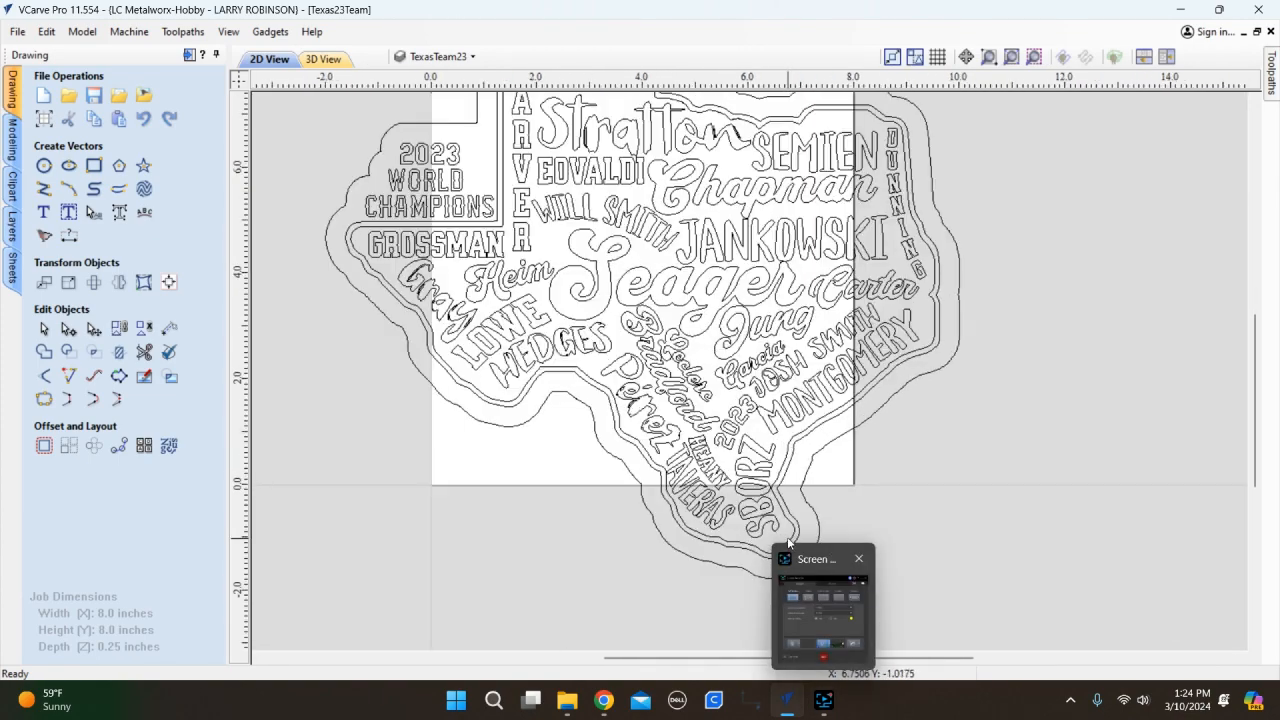
scroll(713, 580, down, 4)
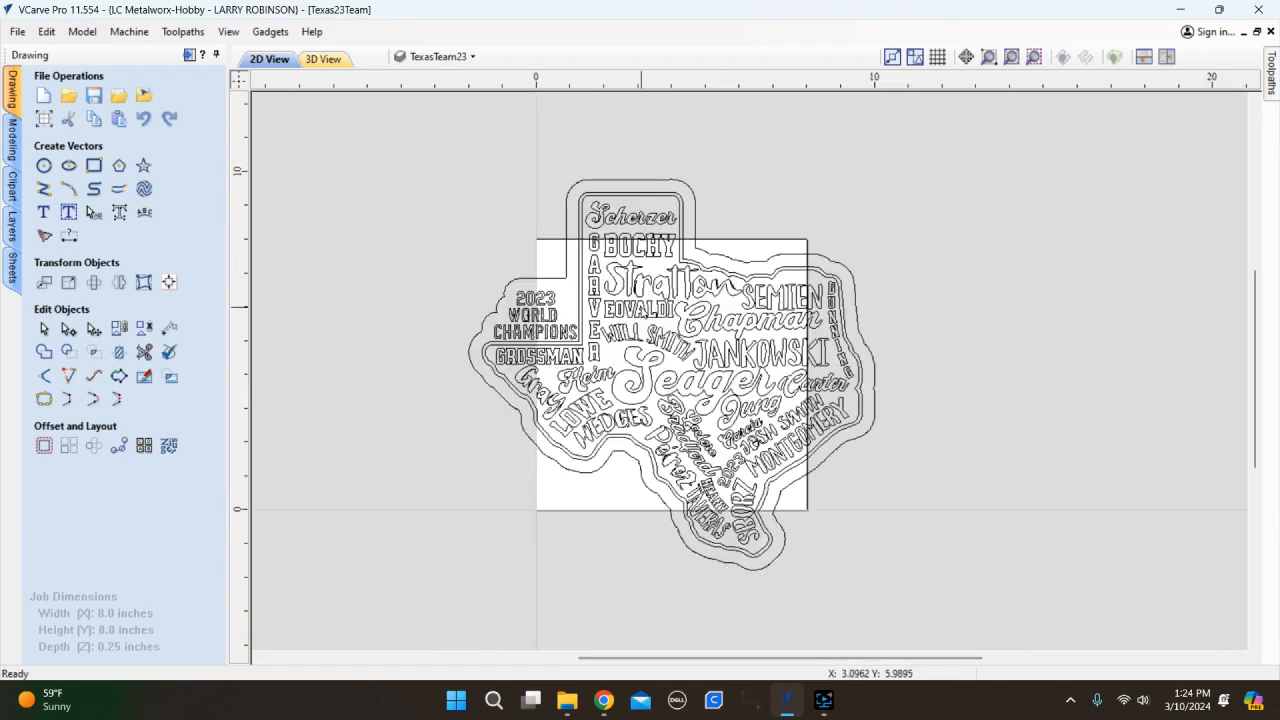
Zoom out to the full collage and bring the Screen Recorder window to the front.
scroll(604, 280, up, 3)
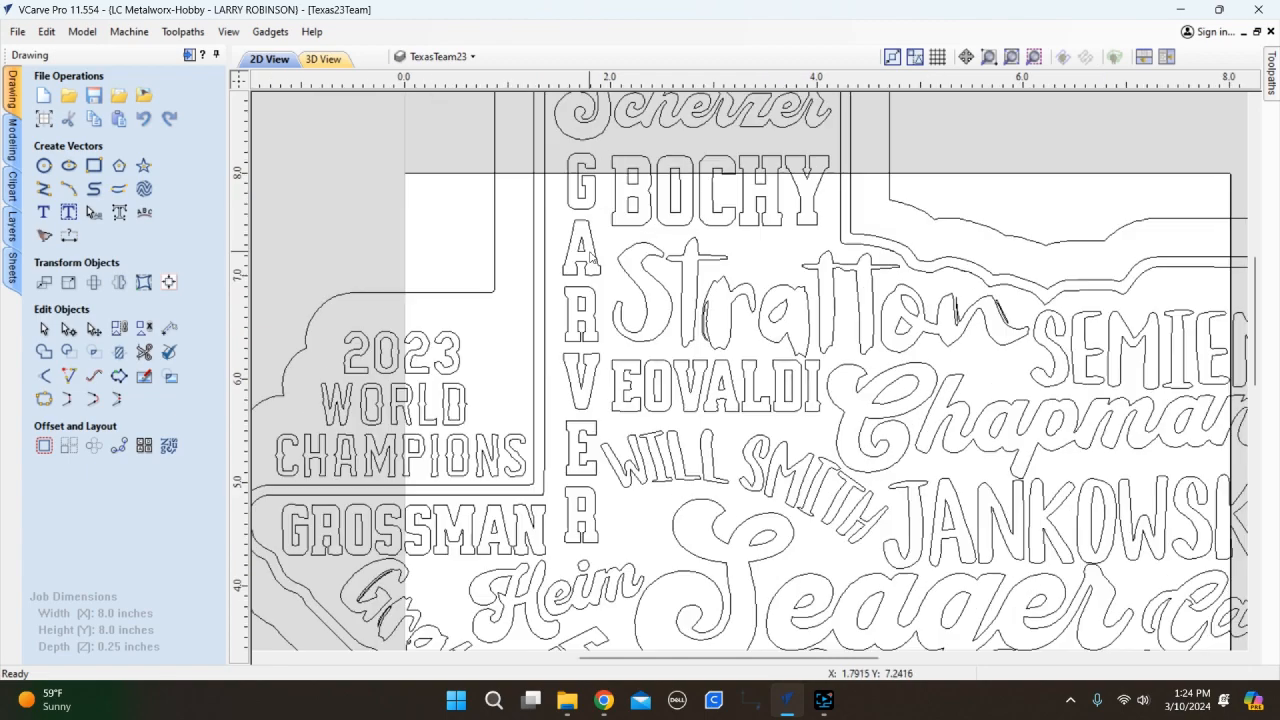
scroll(668, 328, up, 1)
scroll(800, 285, down, 8)
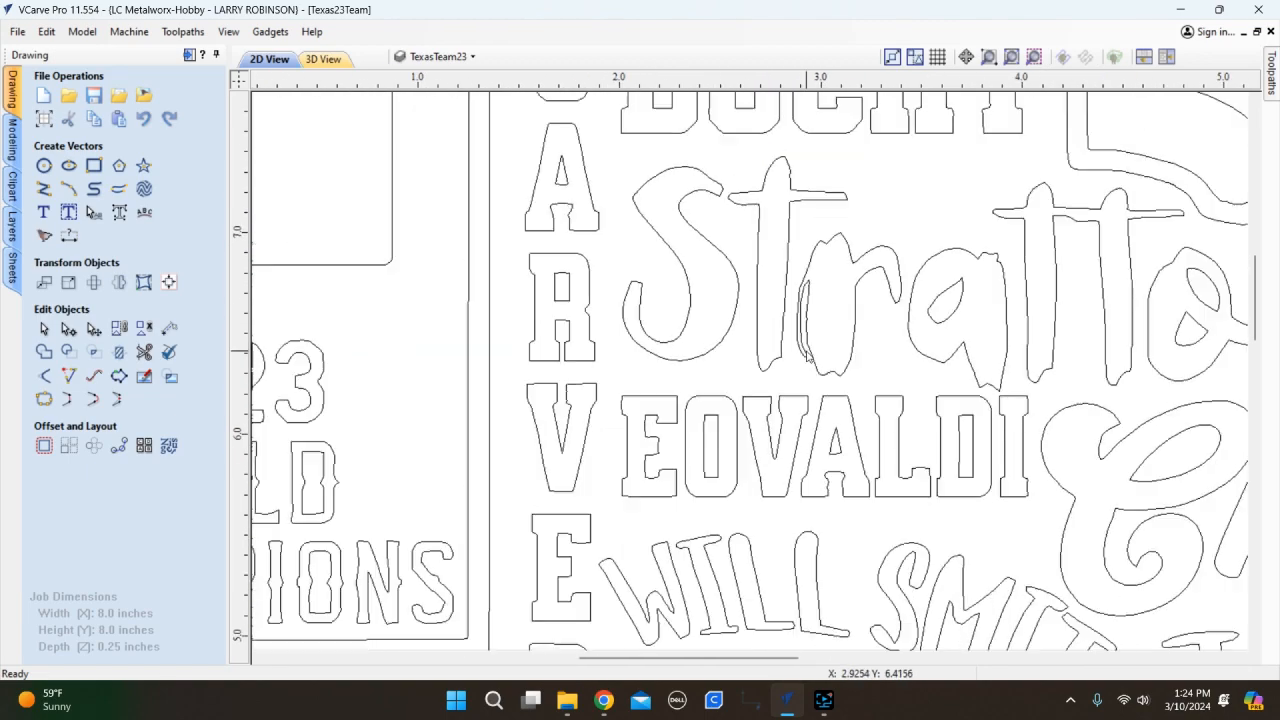
scroll(627, 289, down, 1)
scroll(796, 338, up, 4)
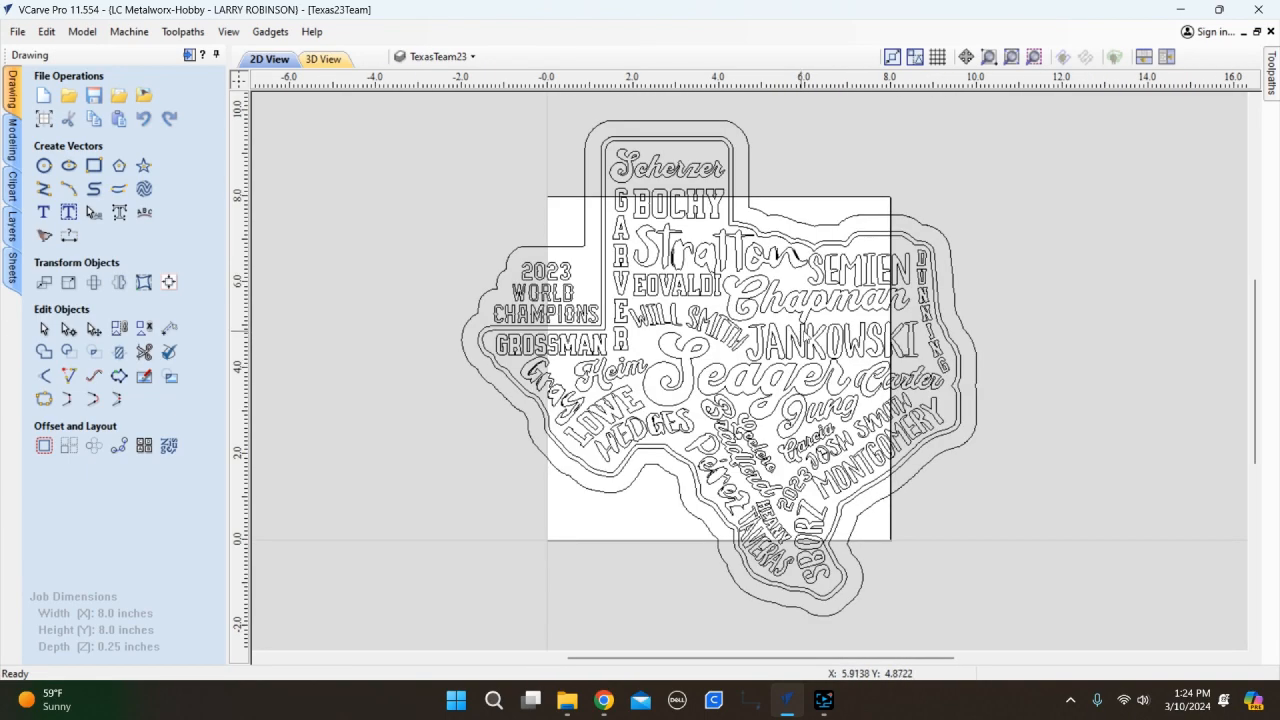
scroll(813, 377, down, 4)
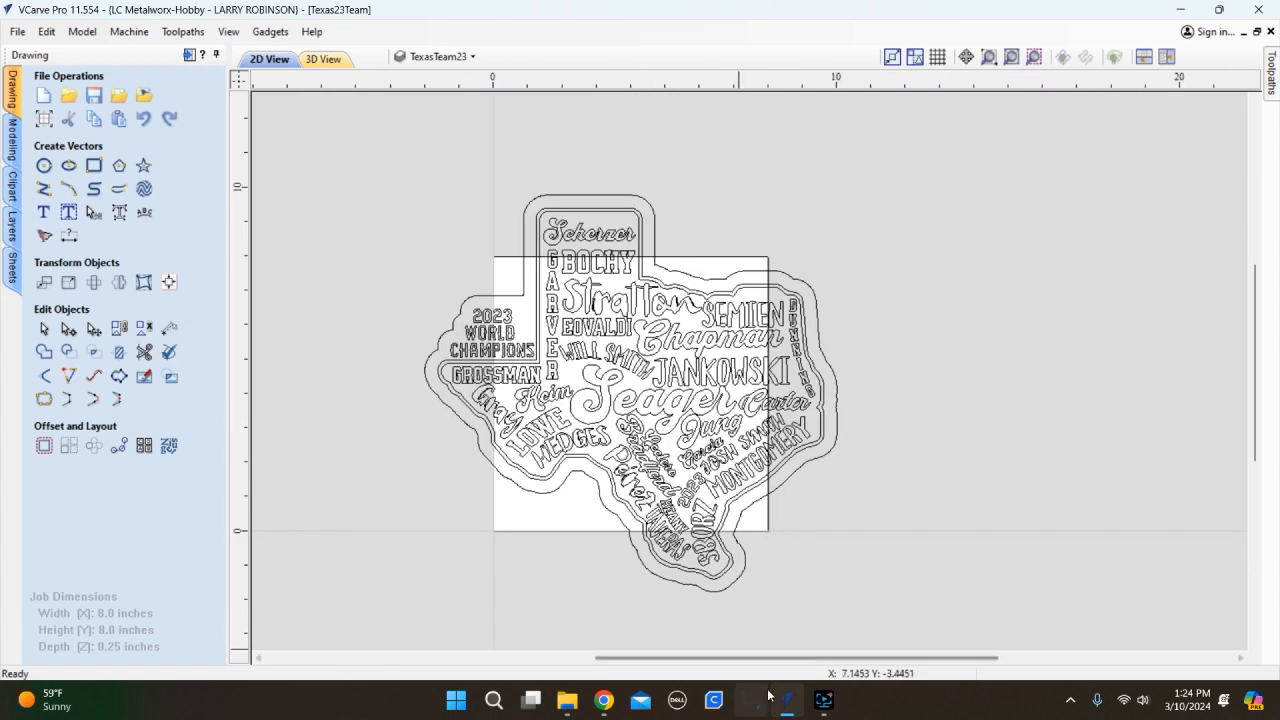
mouse_move(810, 706)
click(824, 702)
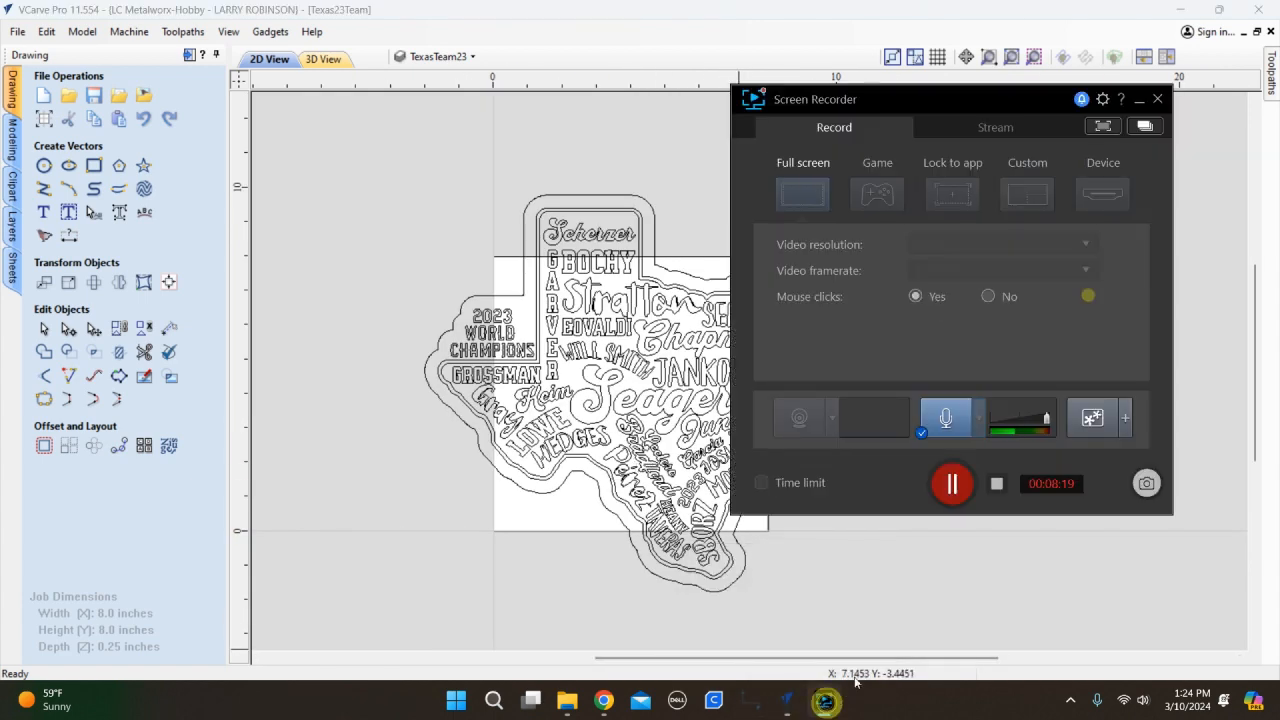